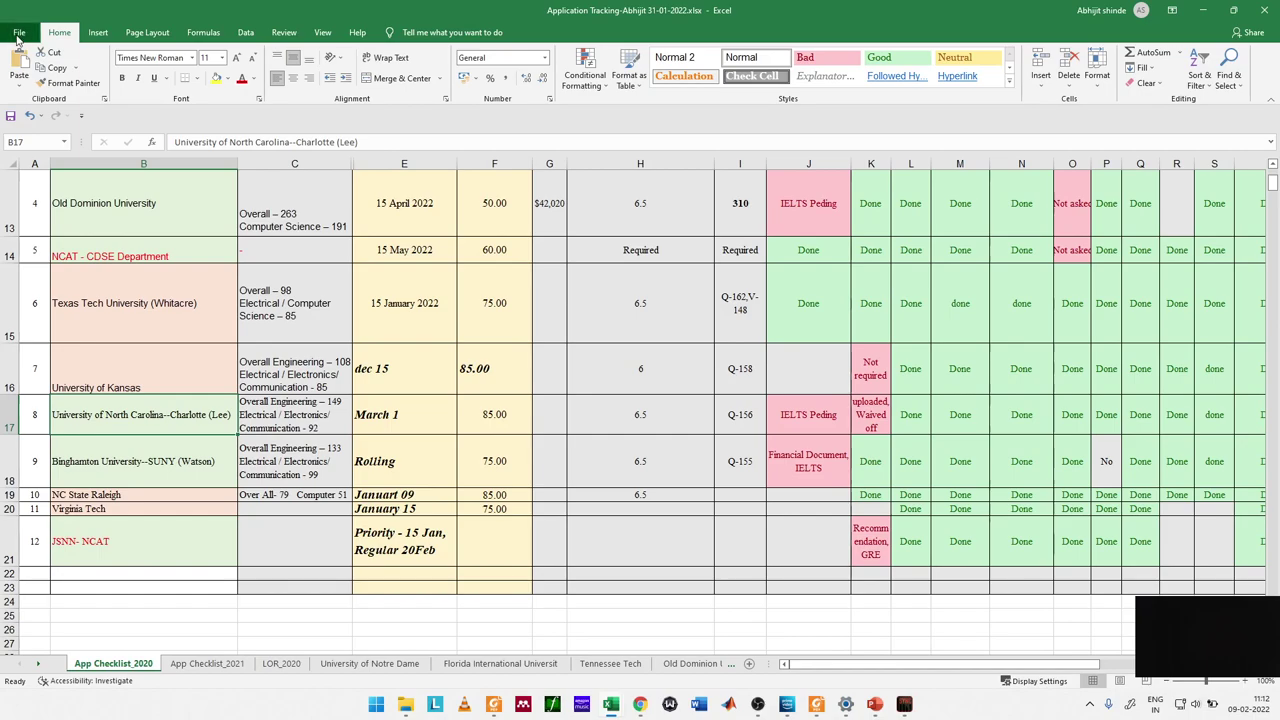
Step: Open the Roll Call List List Attedance workbook from the recent workbooks list
left_click(20, 31)
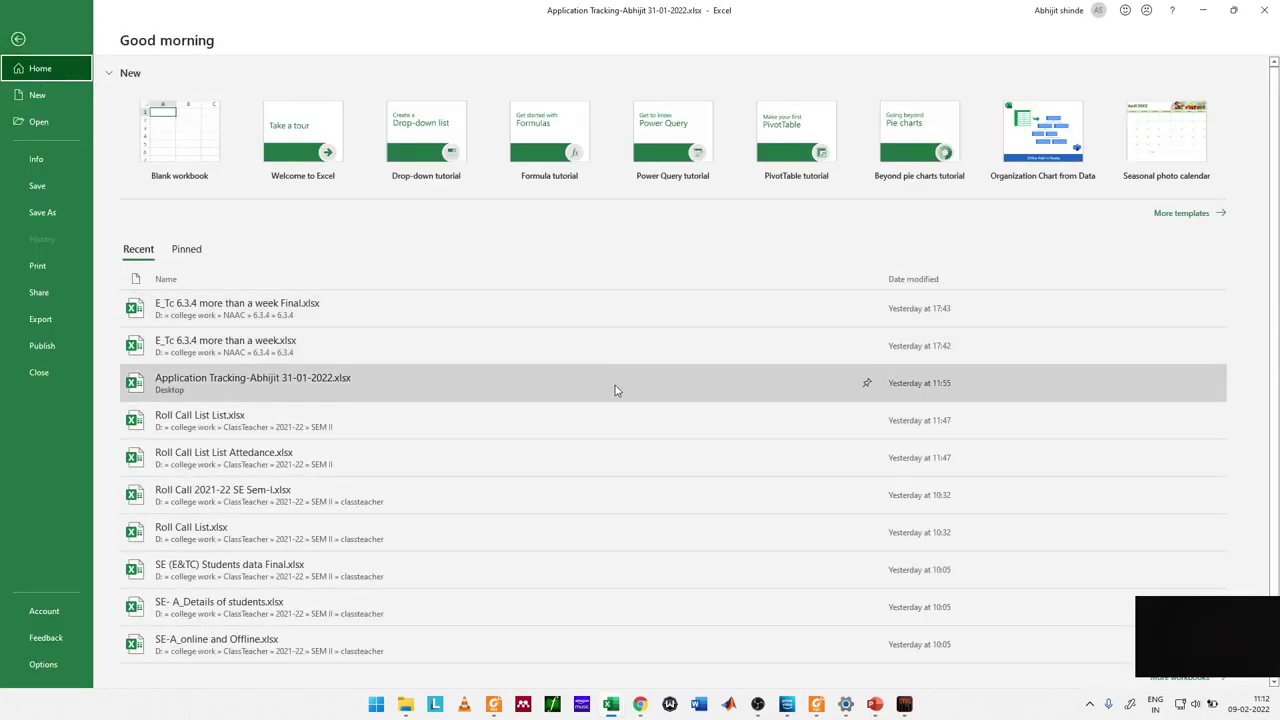
scroll(614, 420, "down", 1)
left_click(578, 416)
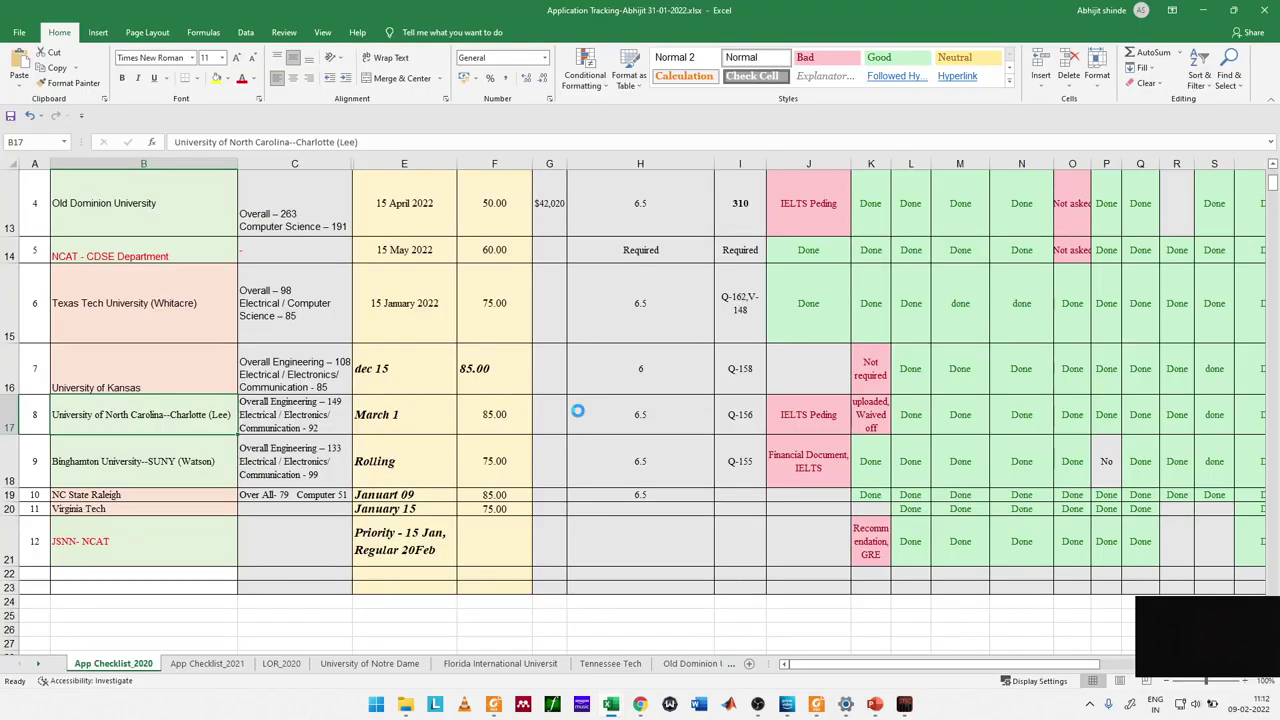
scroll(455, 414, "up", 14)
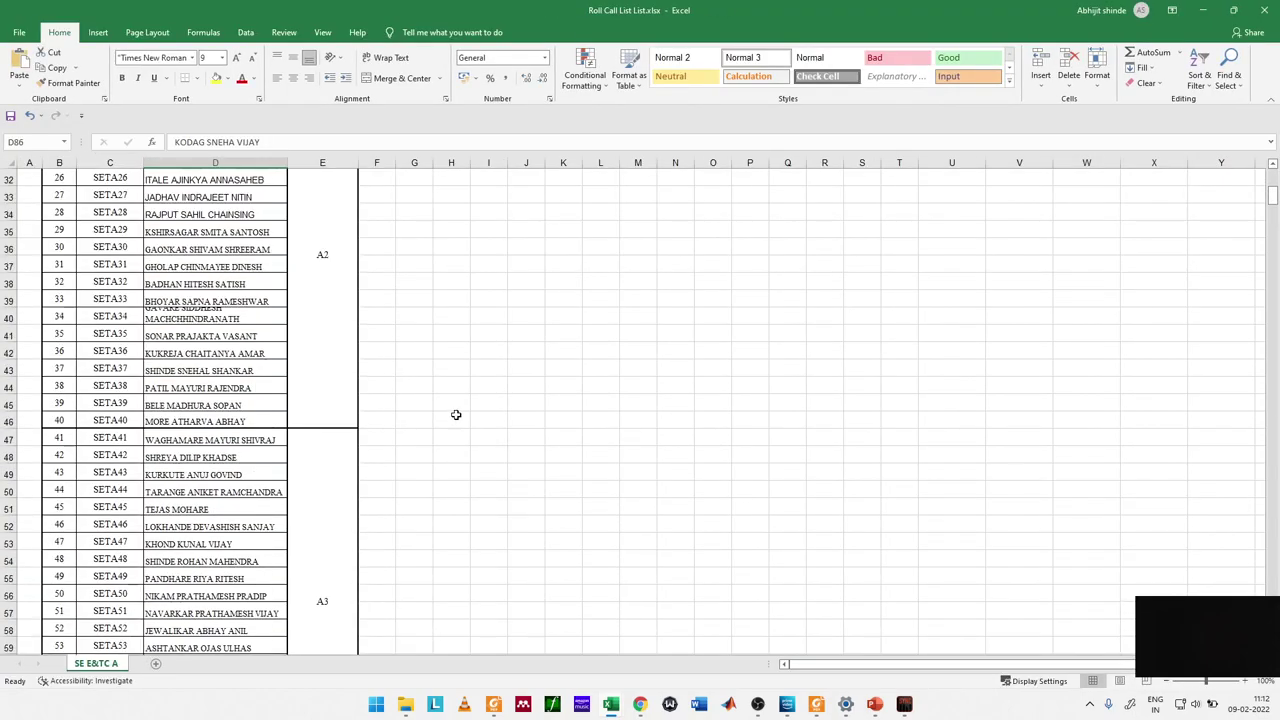
left_click(19, 33)
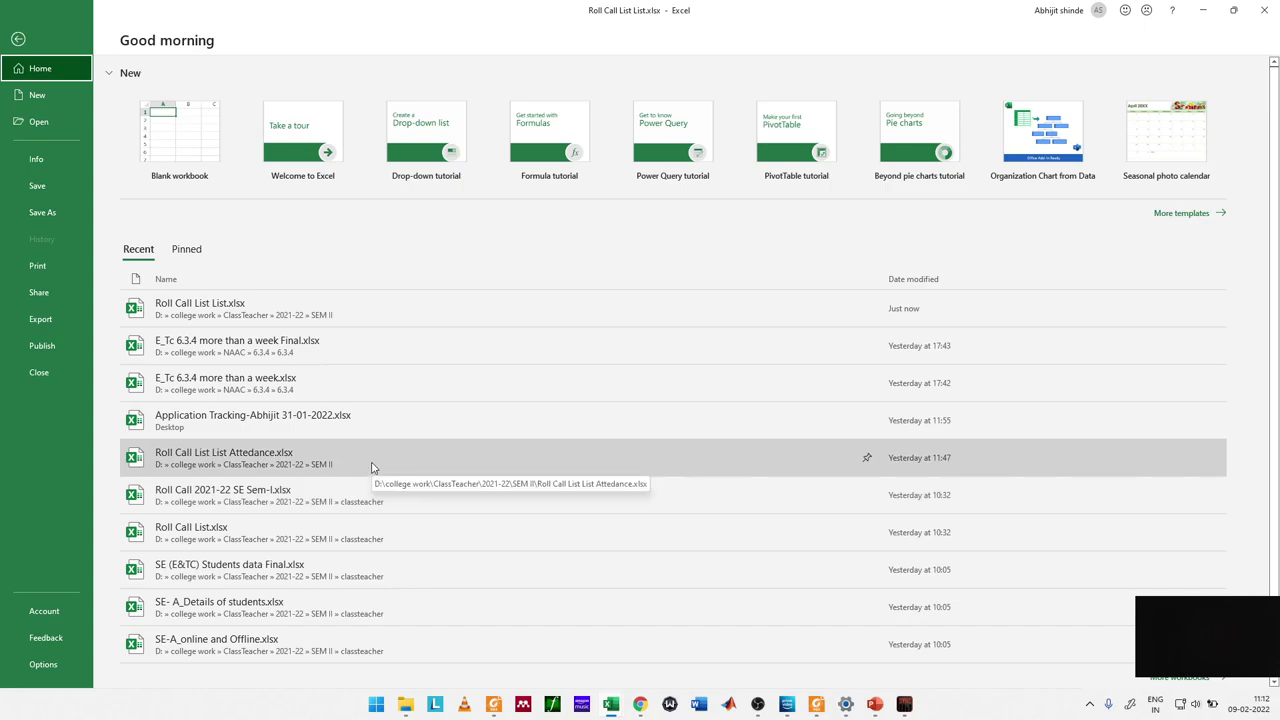
left_click(372, 467)
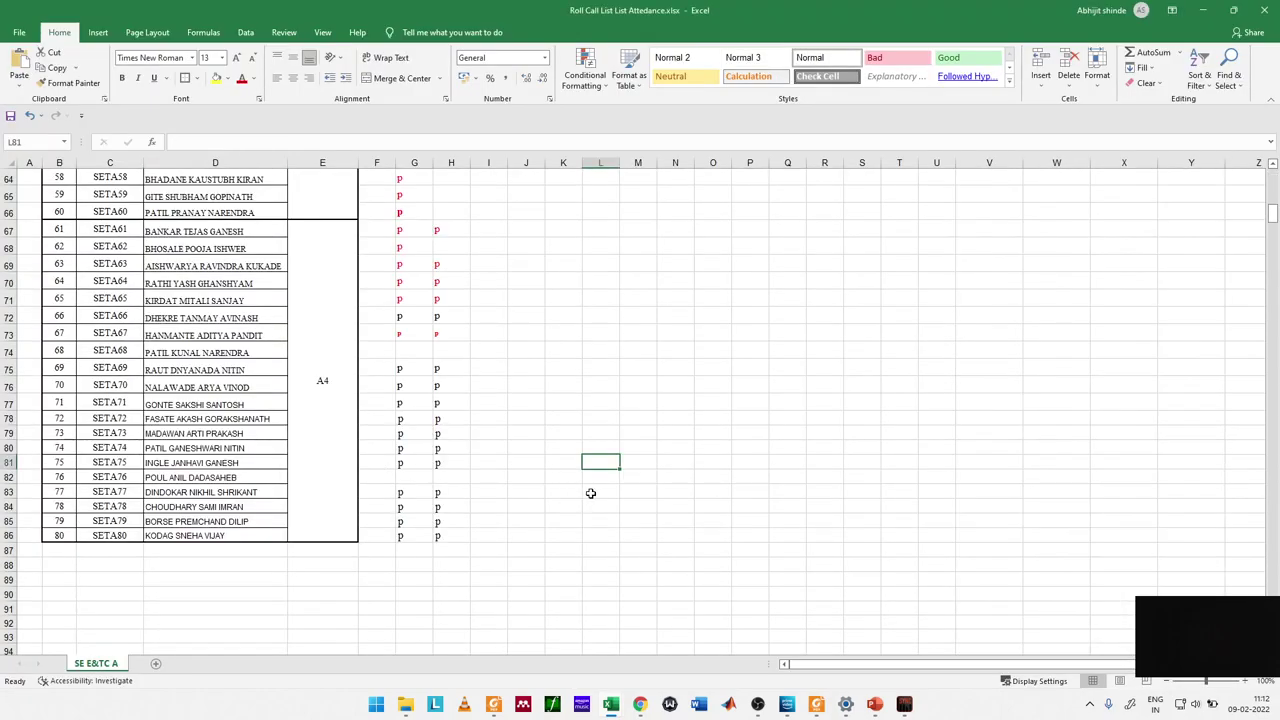
Step: Check the slide show, return to the workbook, select cell I7, and show the window switcher
key("alt+Tab")
key("alt+Tab")
key("alt+Tab")
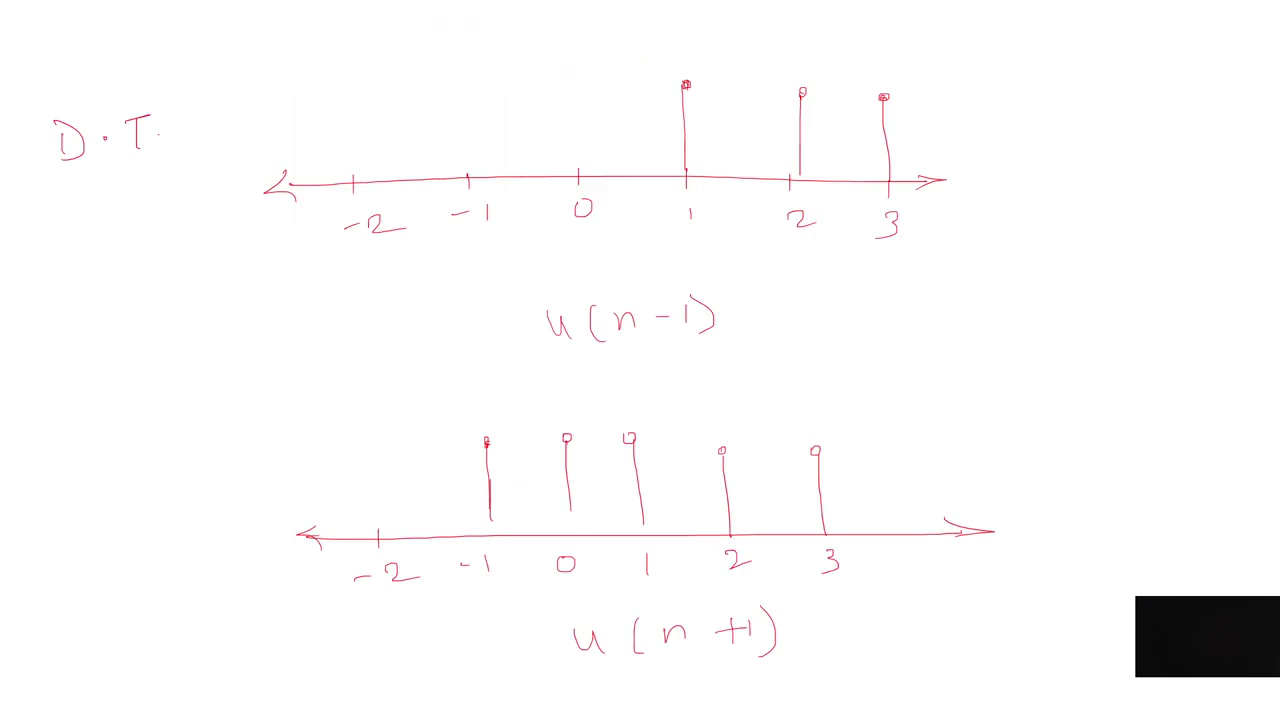
key("alt+Tab")
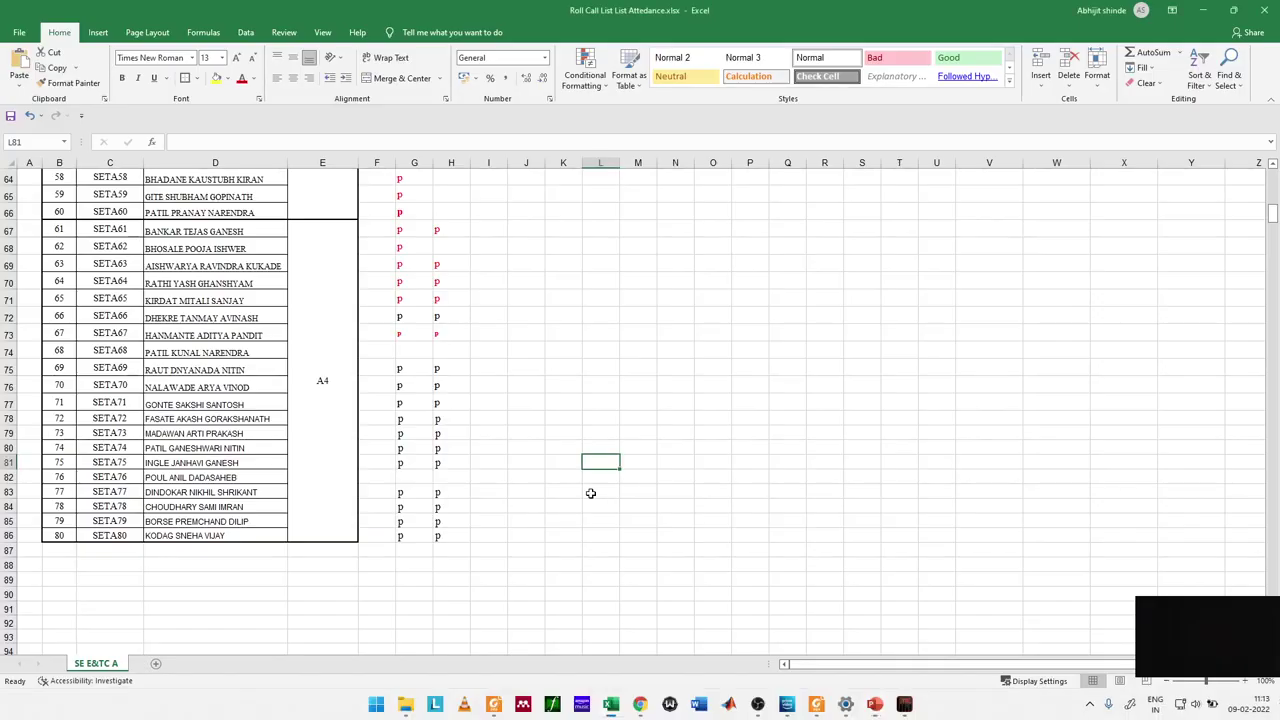
scroll(534, 377, "up", 20)
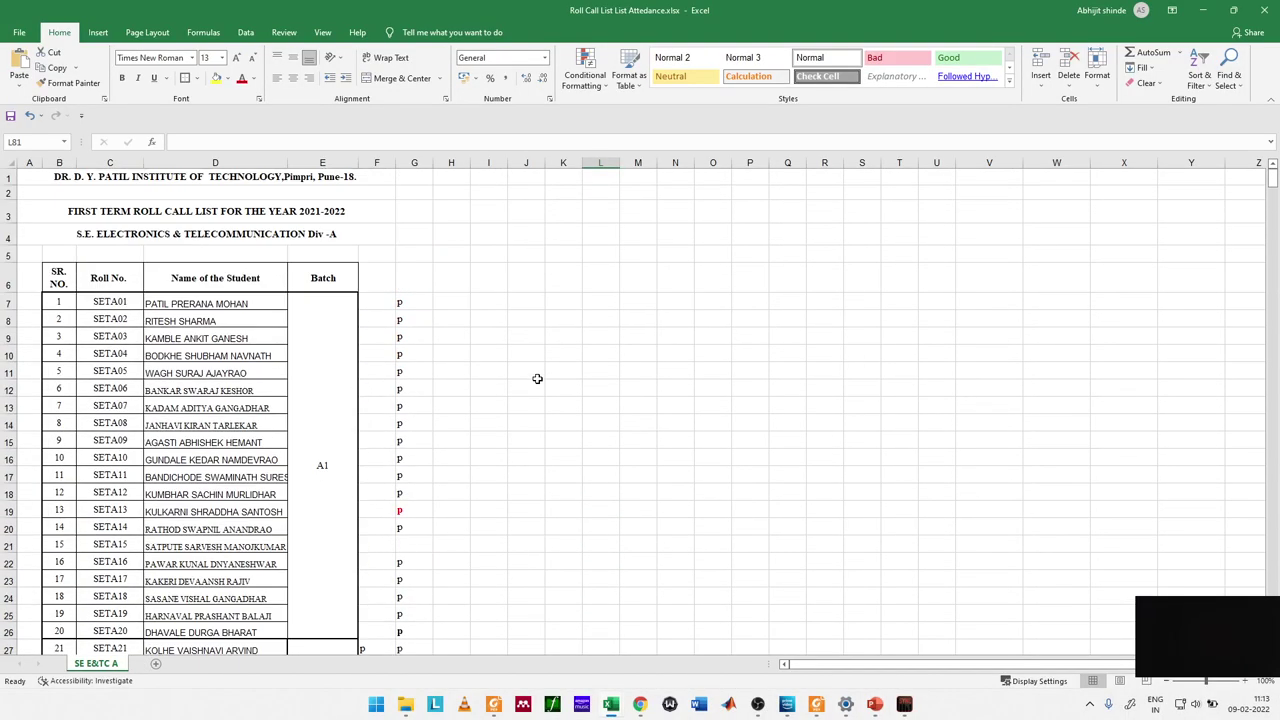
left_click(491, 304)
scroll(486, 356, "down", 20)
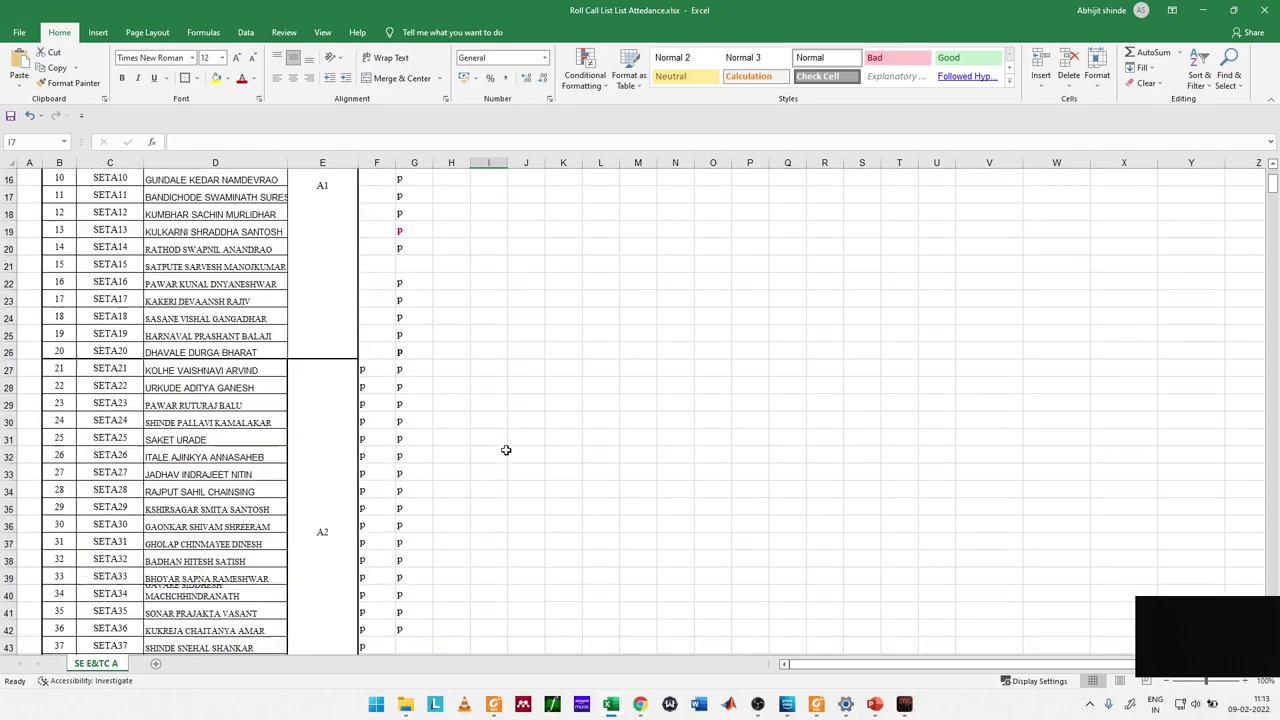
scroll(506, 450, "up", 20)
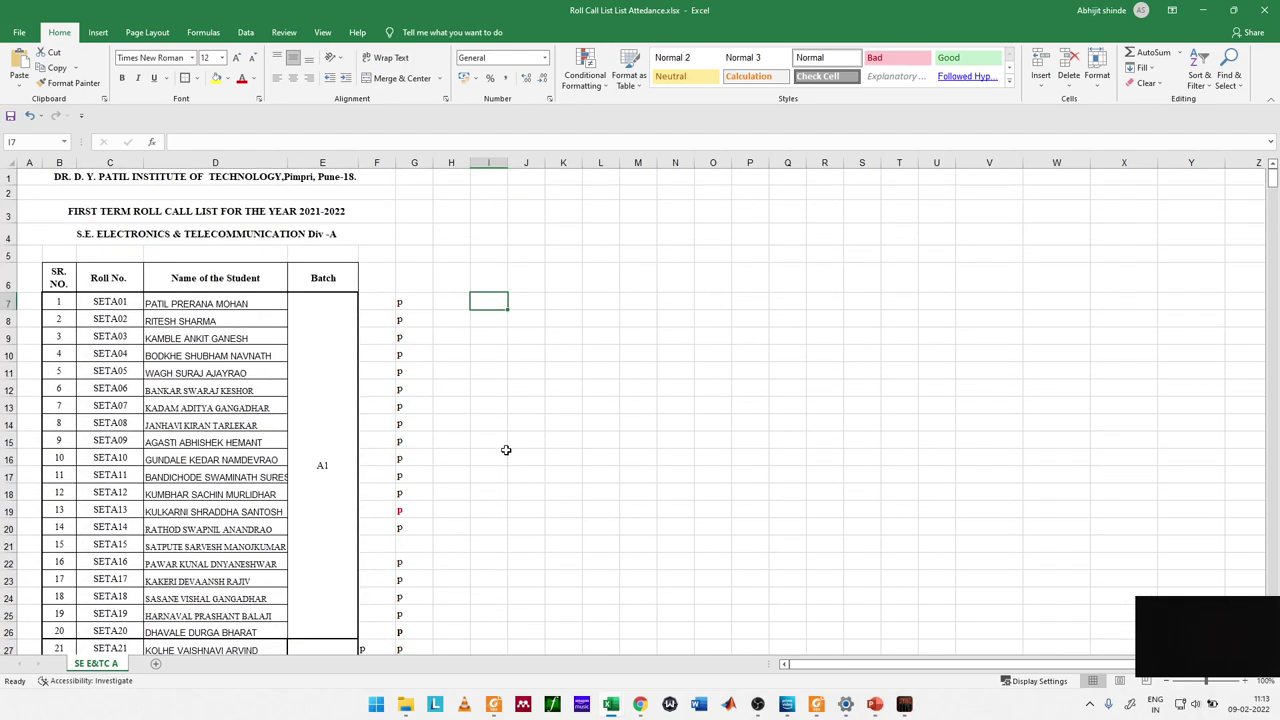
key("alt+Tab")
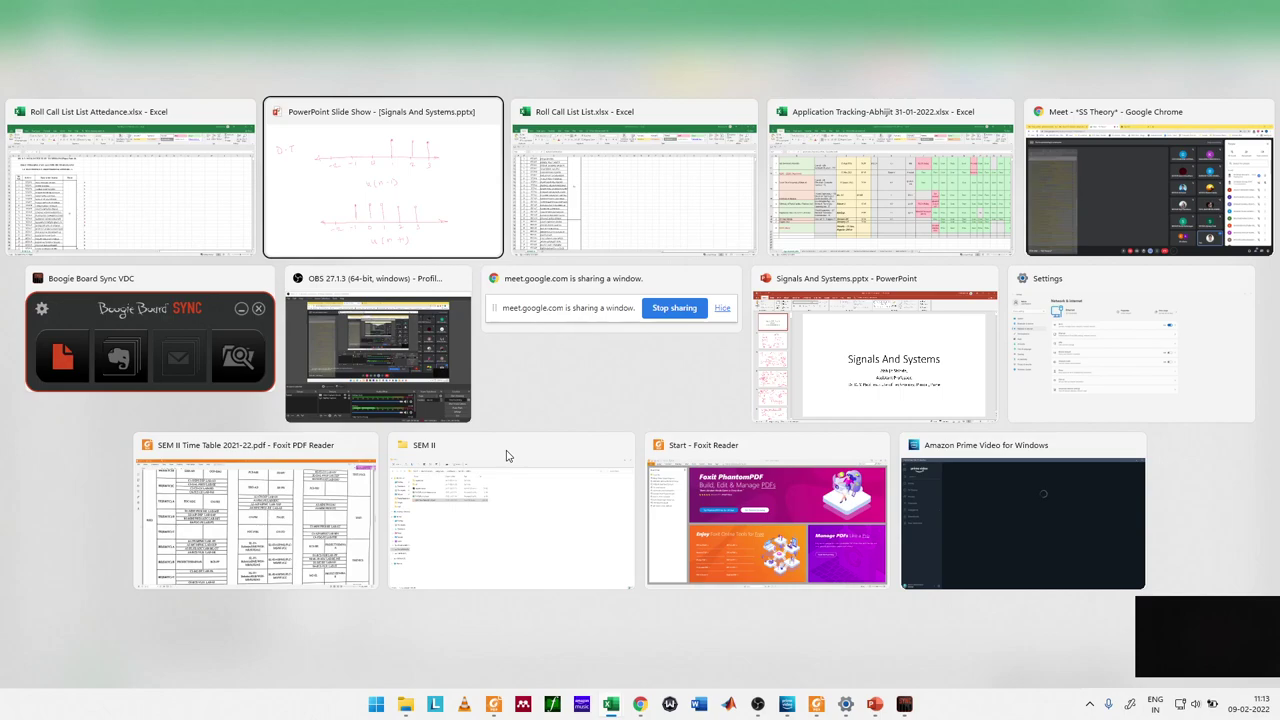
Step: Switch to Google Meet and stop presenting the handwritten slide show
key("Tab")
key("Tab")
key("Tab")
key("Tab")
key("shift+Tab")
key("shift+Tab")
key("Tab")
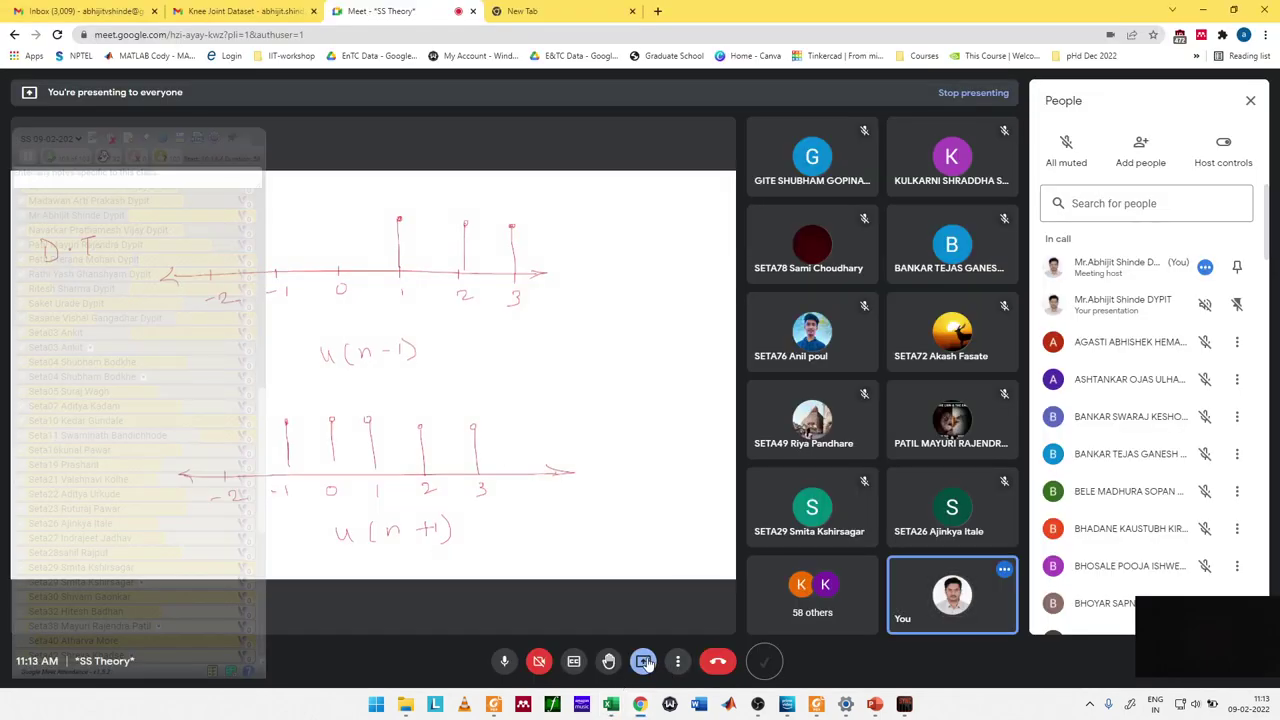
left_click(645, 663)
left_click(621, 591)
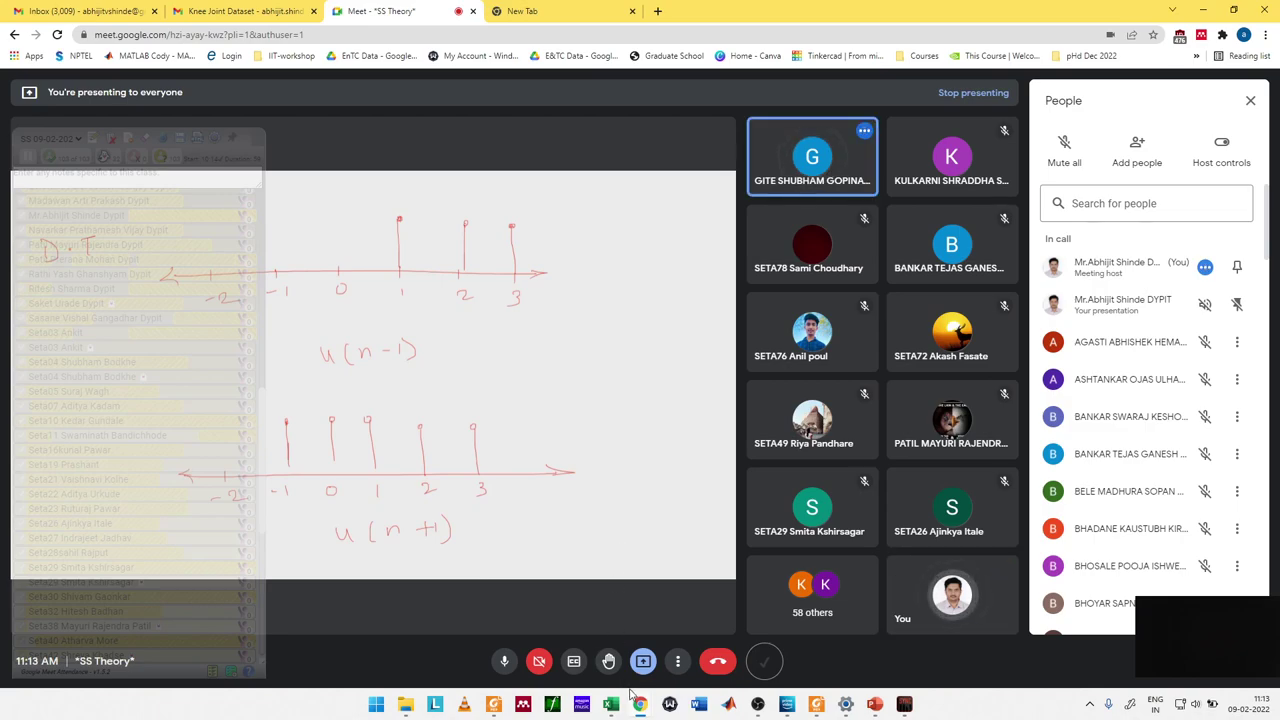
left_click(643, 661)
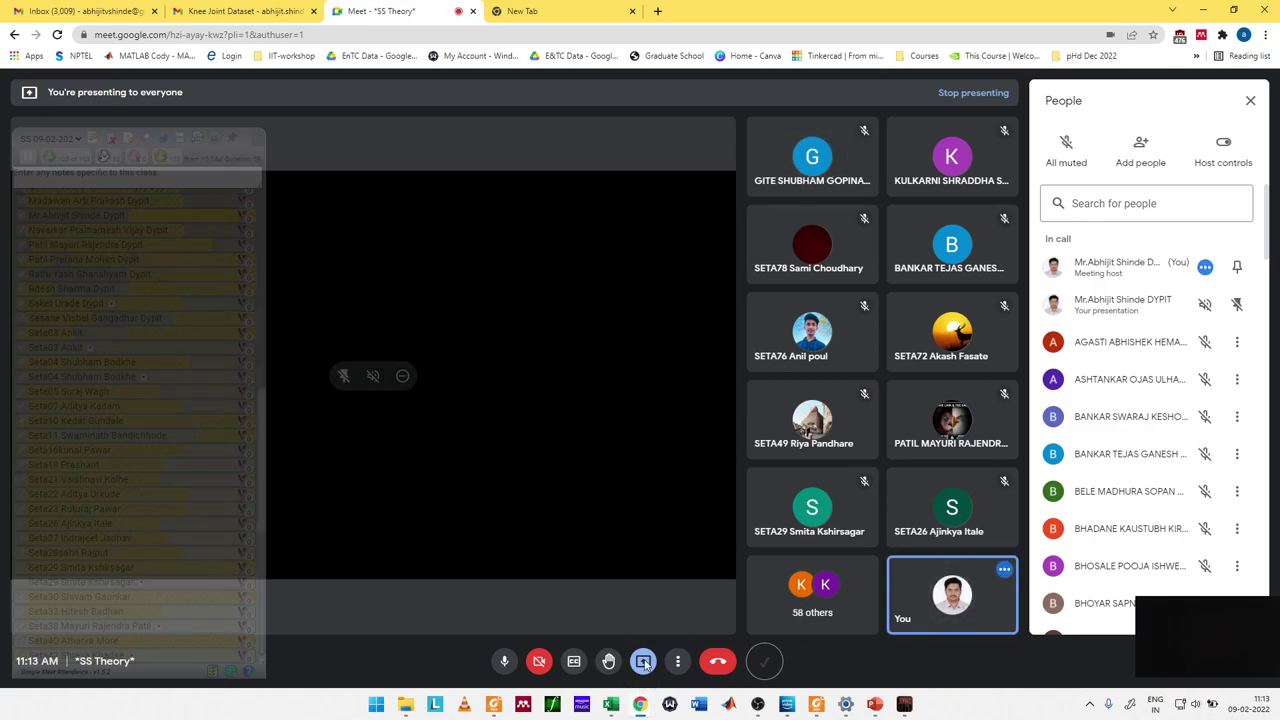
left_click(643, 661)
Step: Present the Roll Call List List Attedance Excel window using Present now > A window
left_click(641, 665)
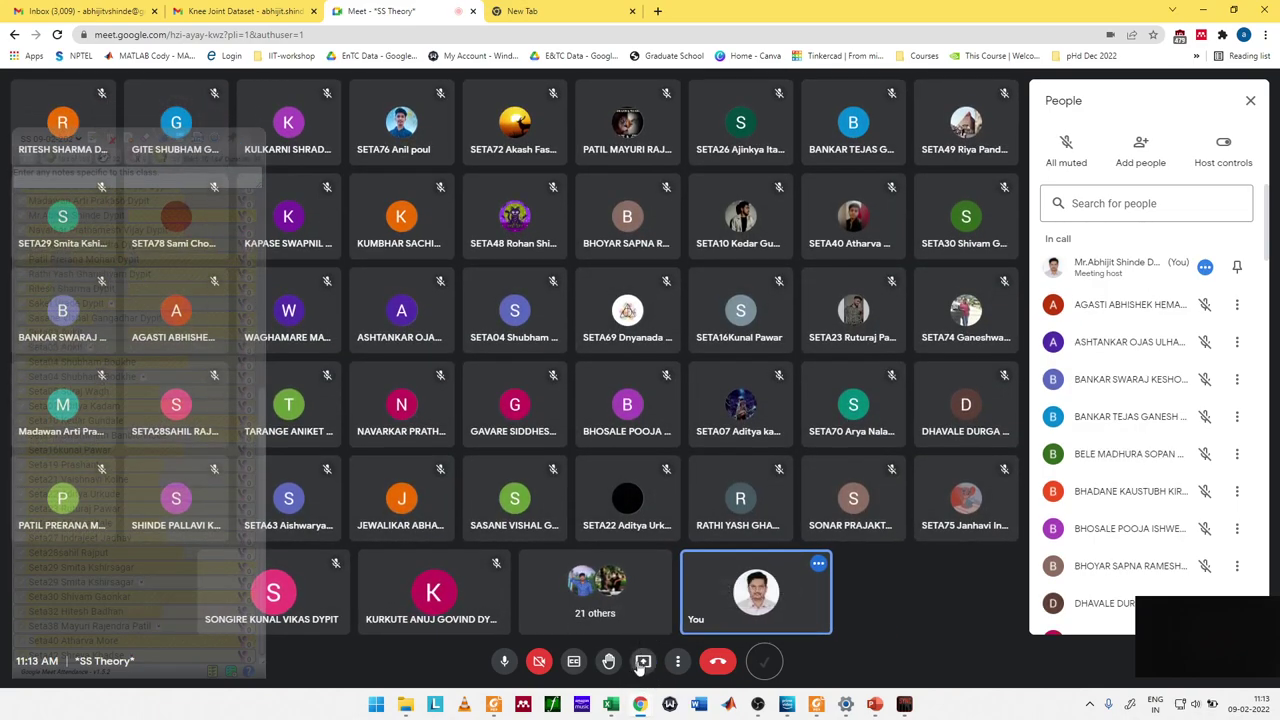
left_click(642, 662)
left_click(681, 593)
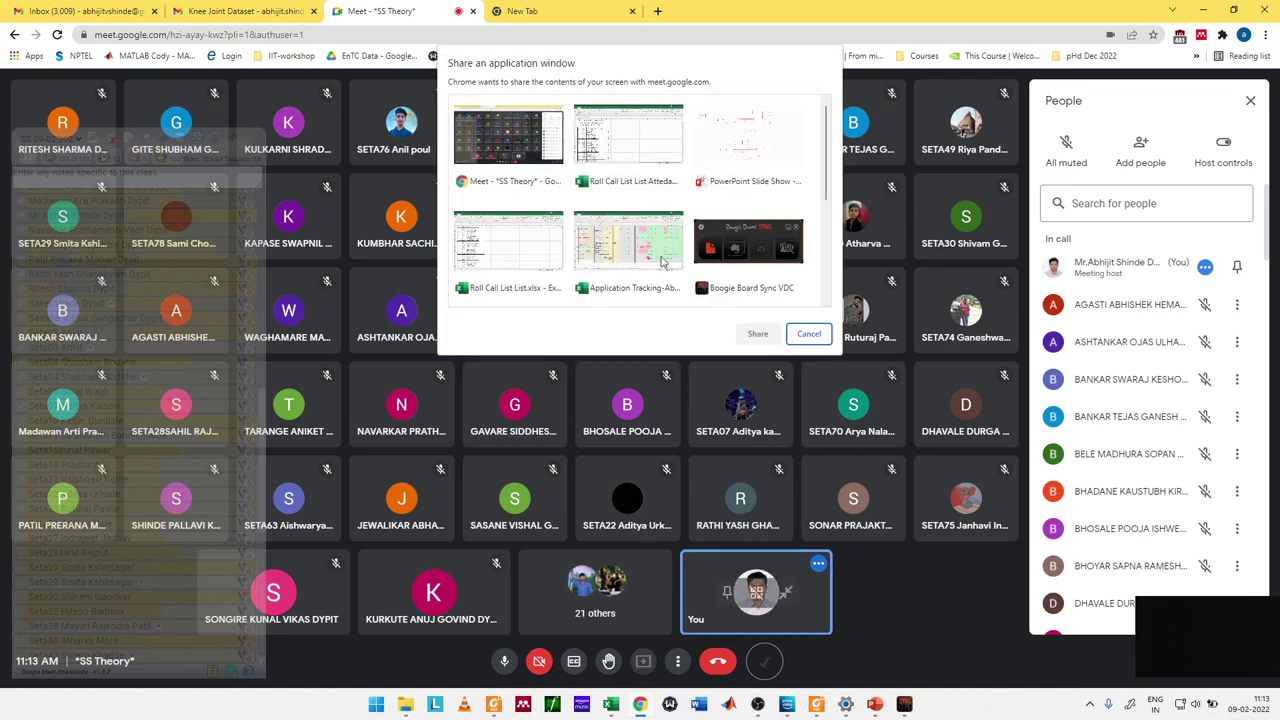
left_click(639, 168)
left_click(757, 334)
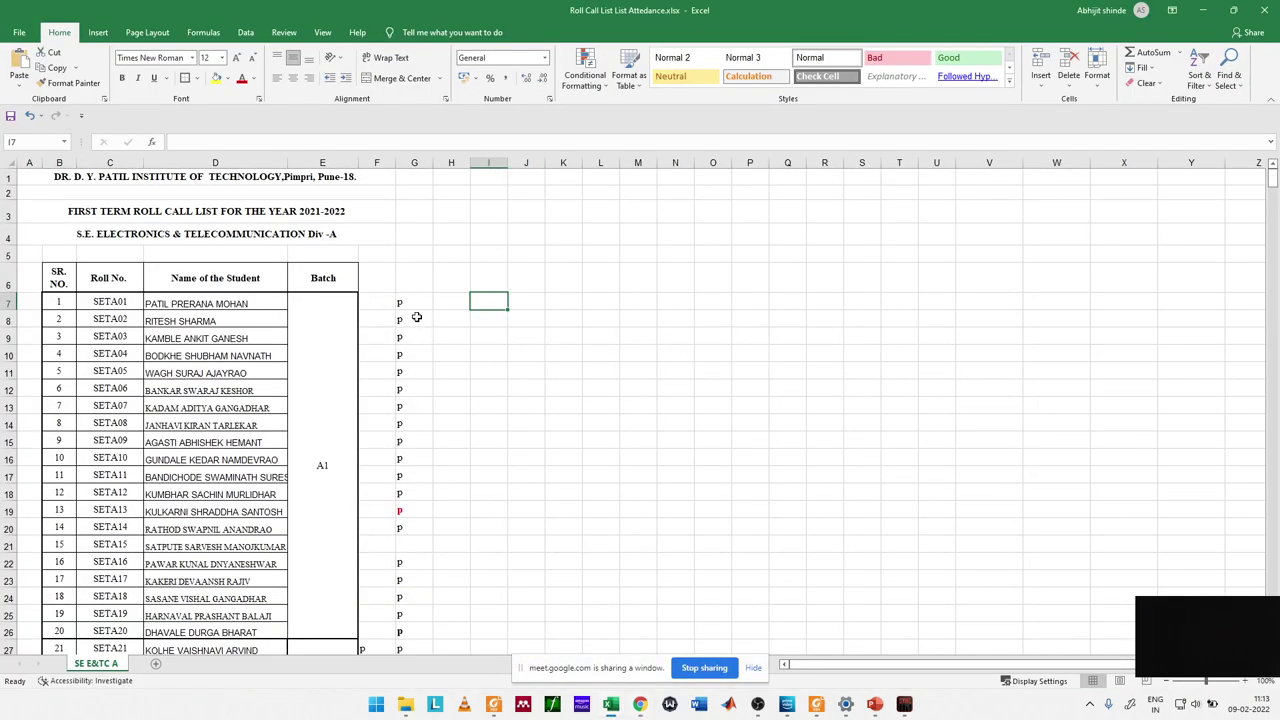
left_click(409, 273)
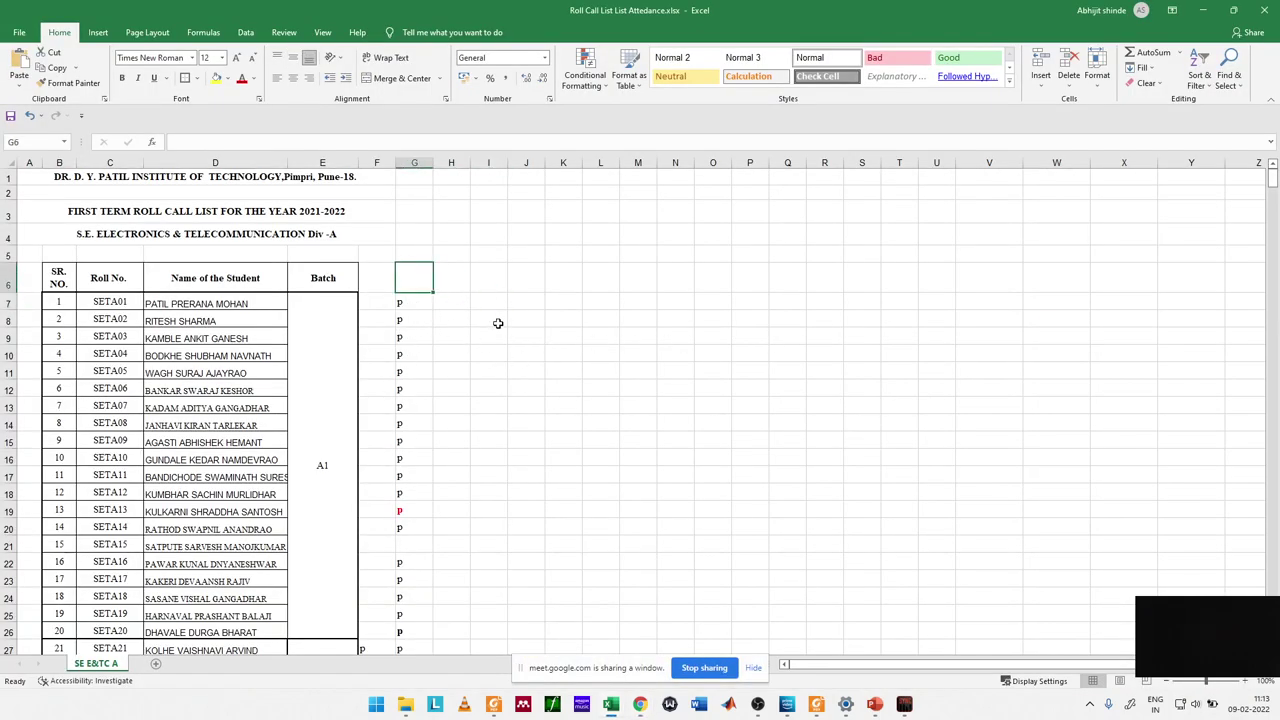
Step: Enter p in cells I7 through I13, leaving I14 blank
left_click(489, 301)
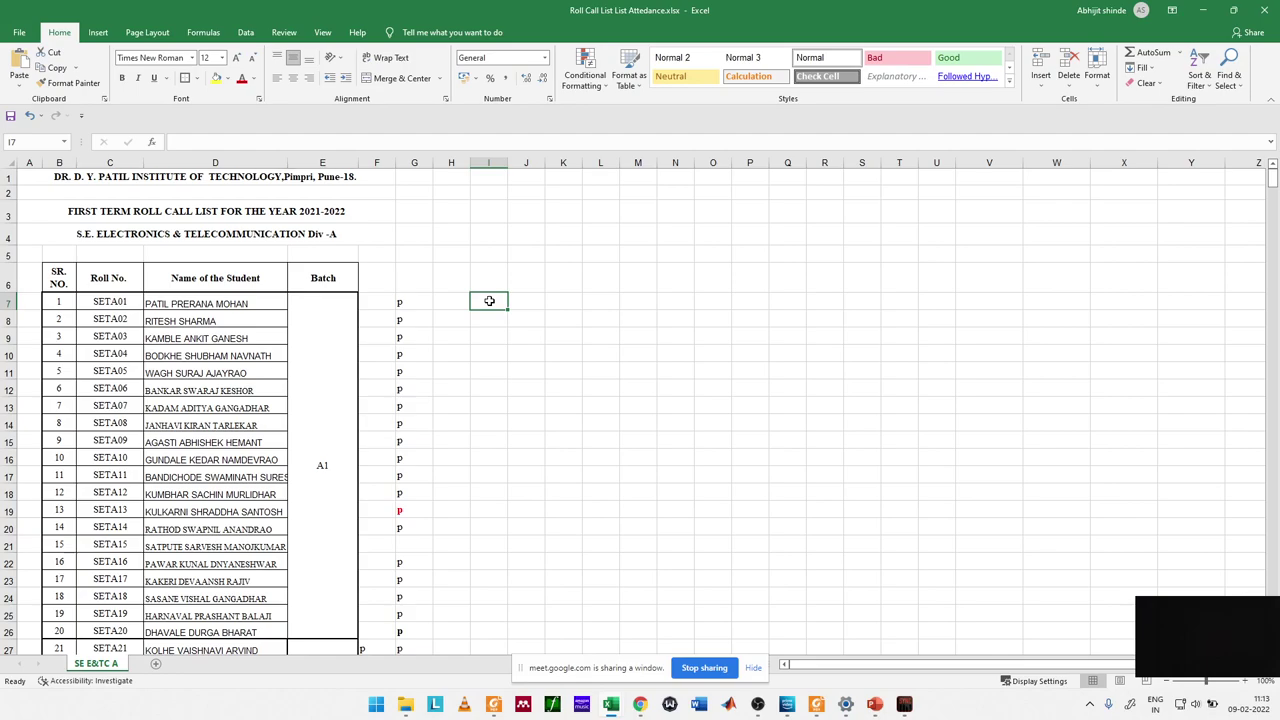
type("p")
key("Return")
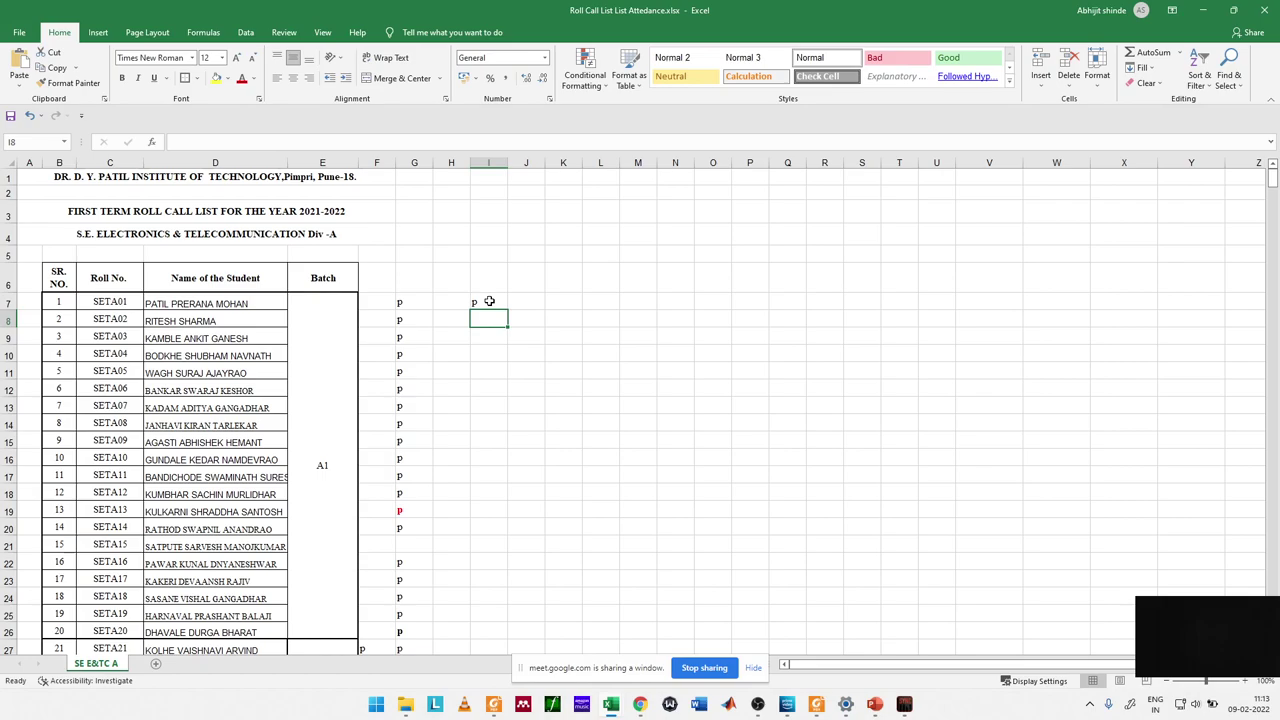
type("p")
key("Return")
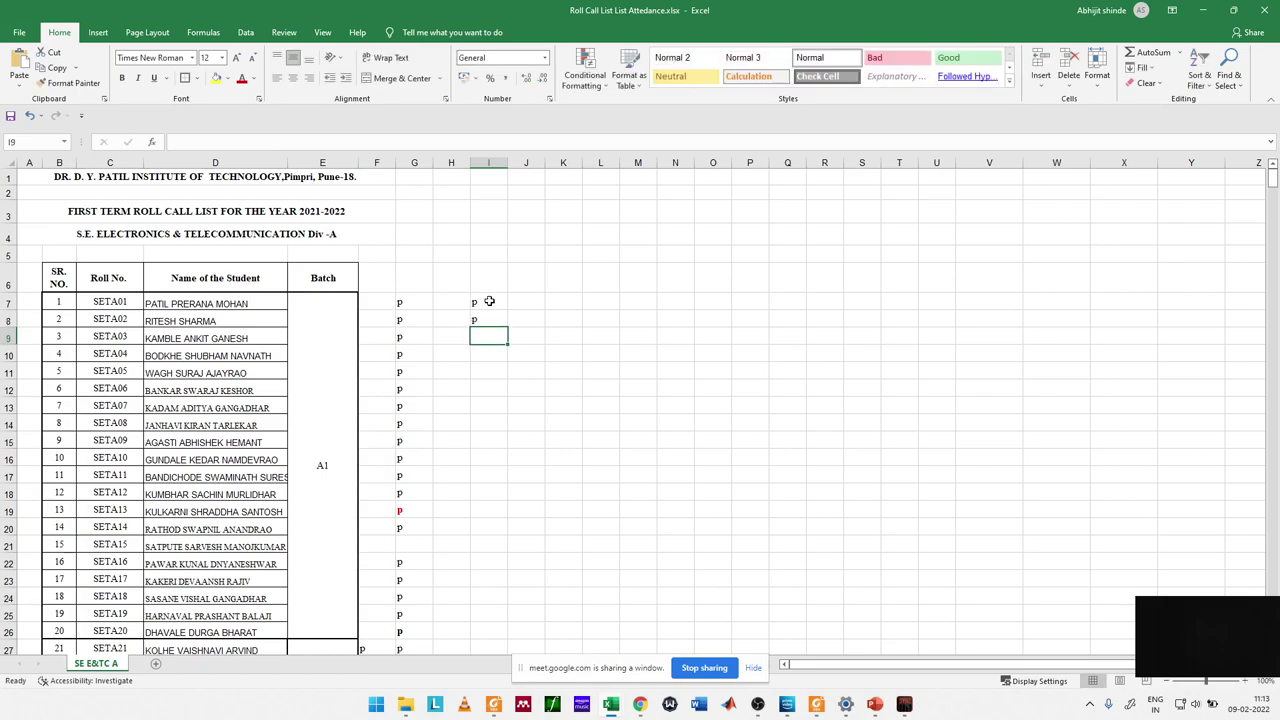
type("p")
key("Return")
type("p")
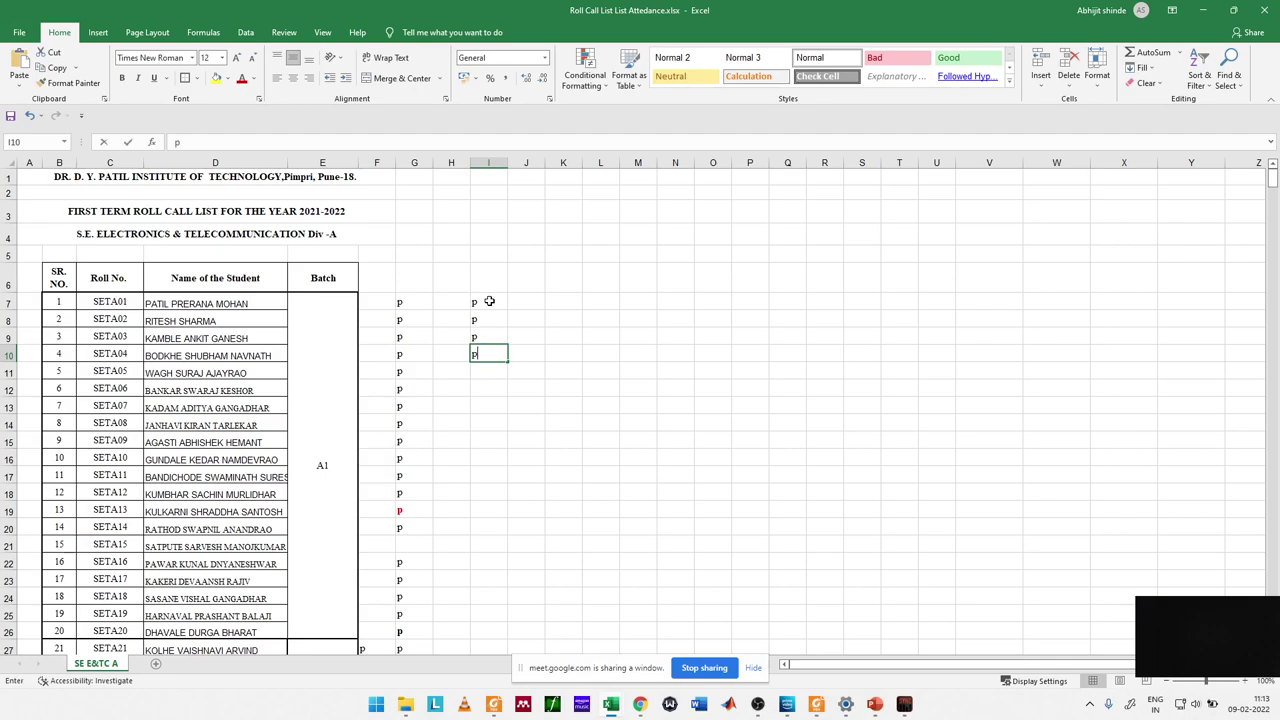
key("Return")
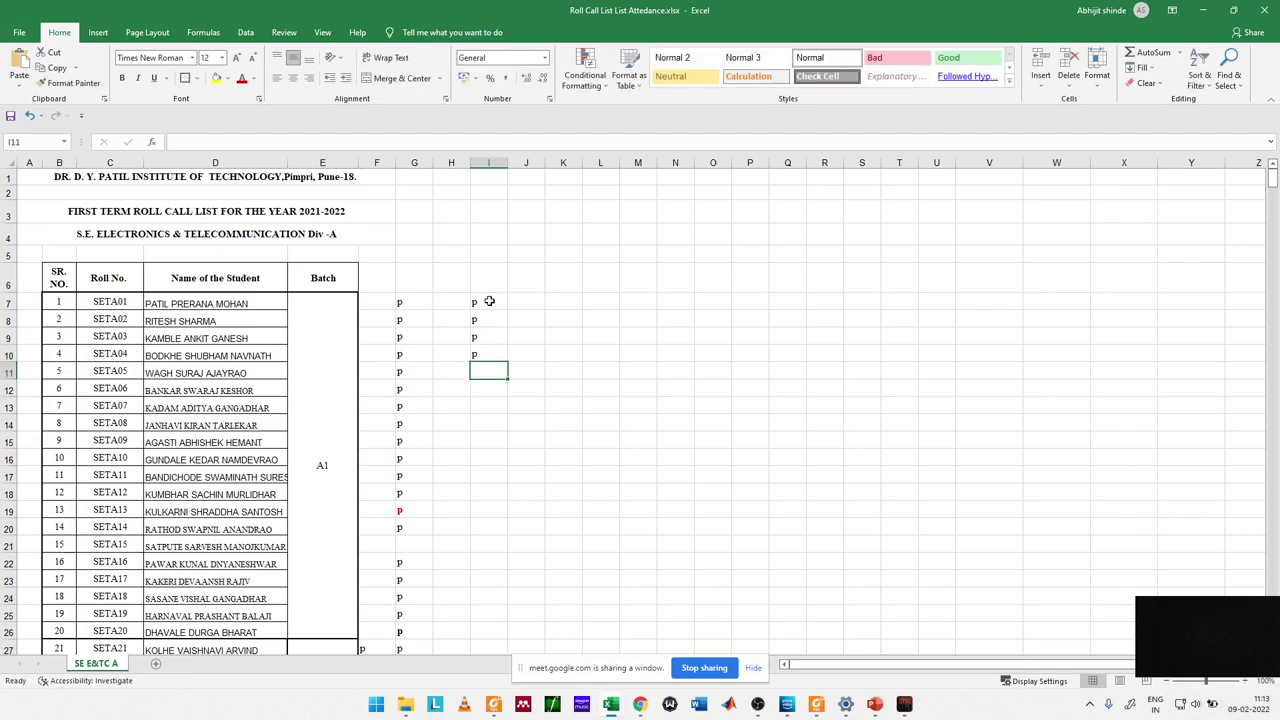
type("p")
key("Return")
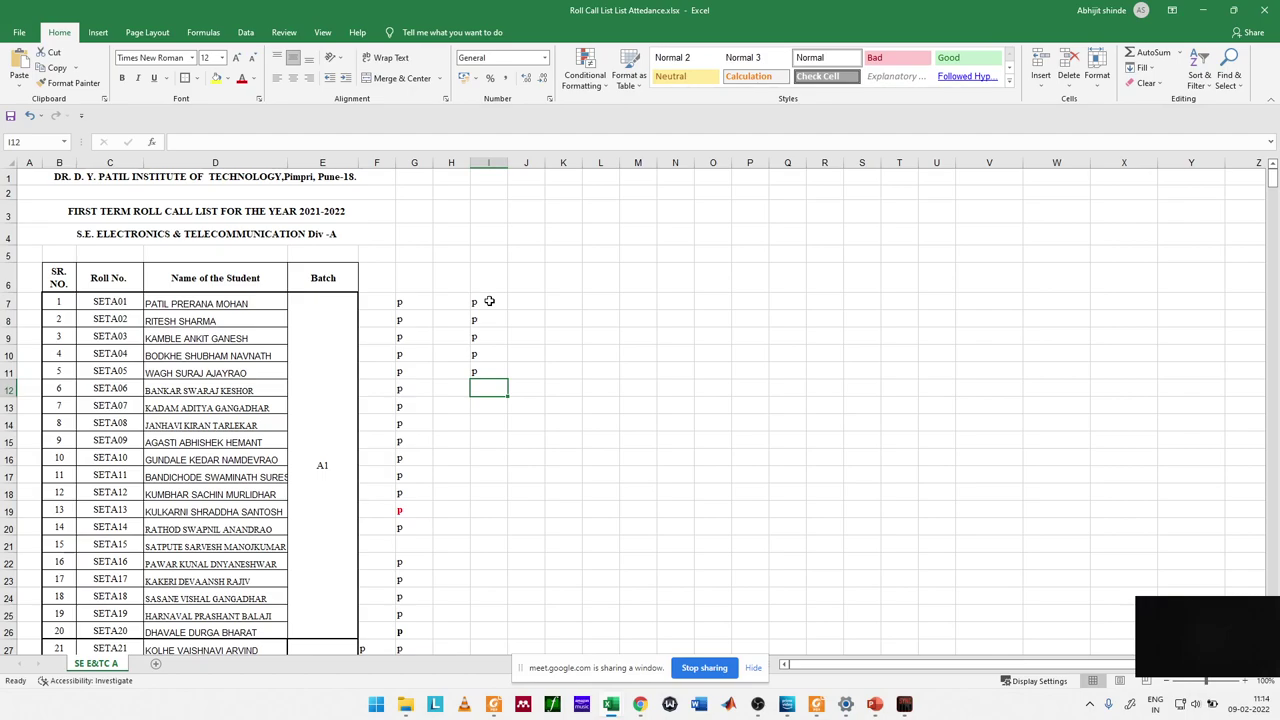
type("p")
key("Return")
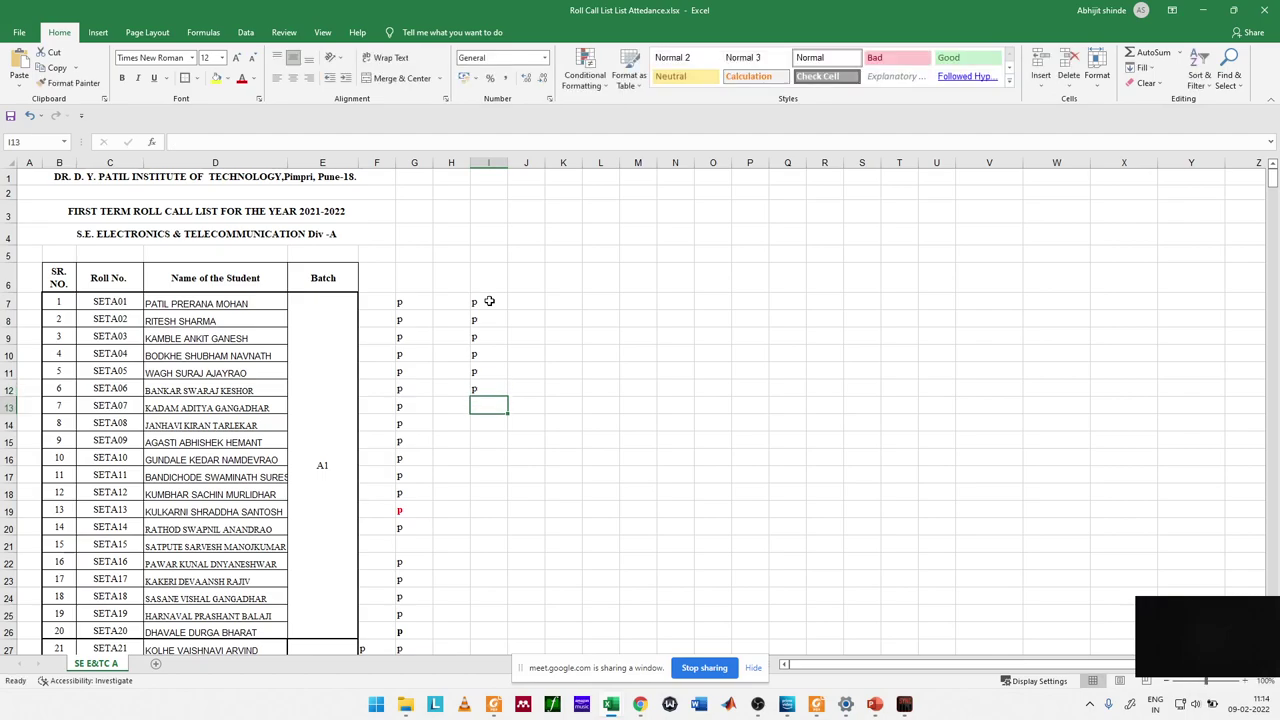
type("p")
key("Return")
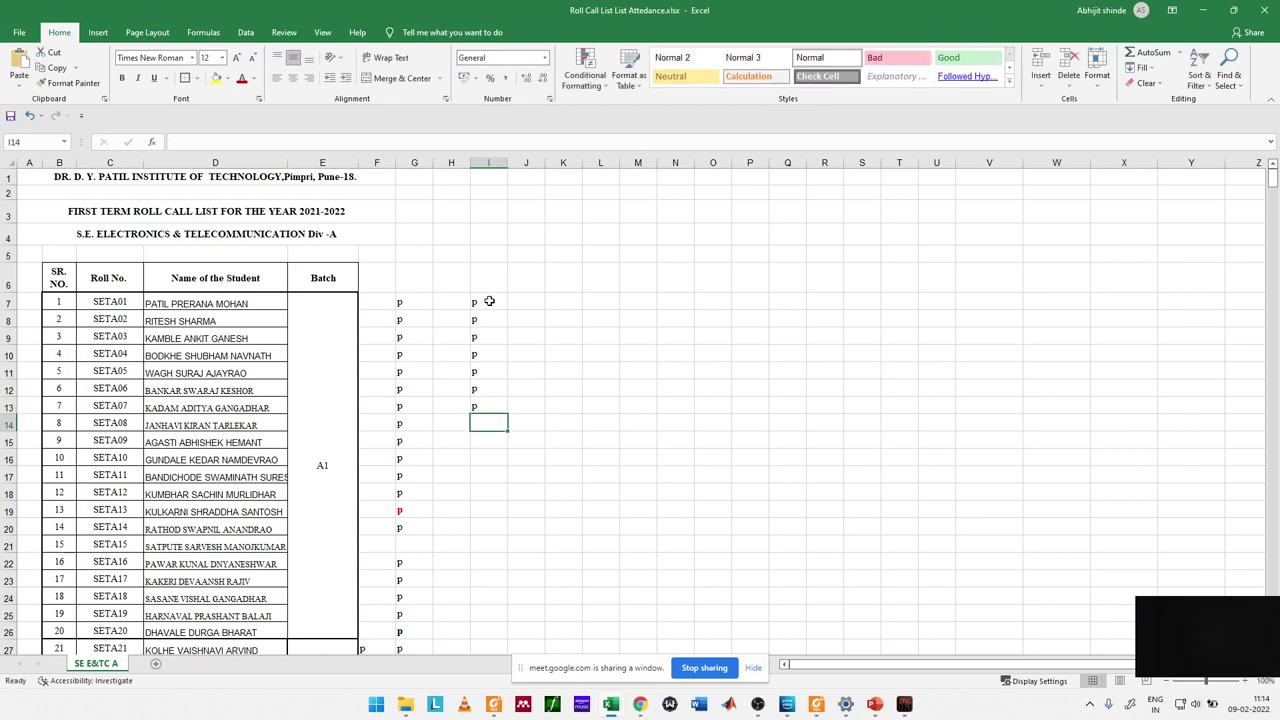
key("Up")
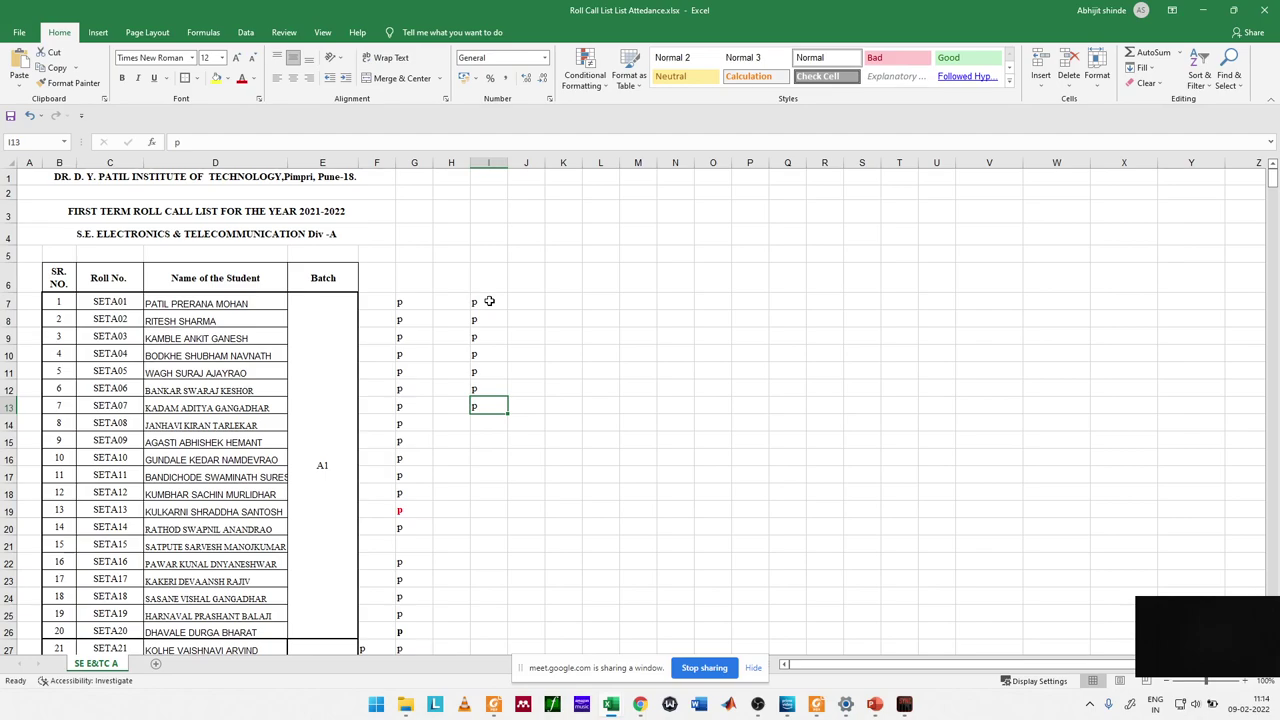
key("Down")
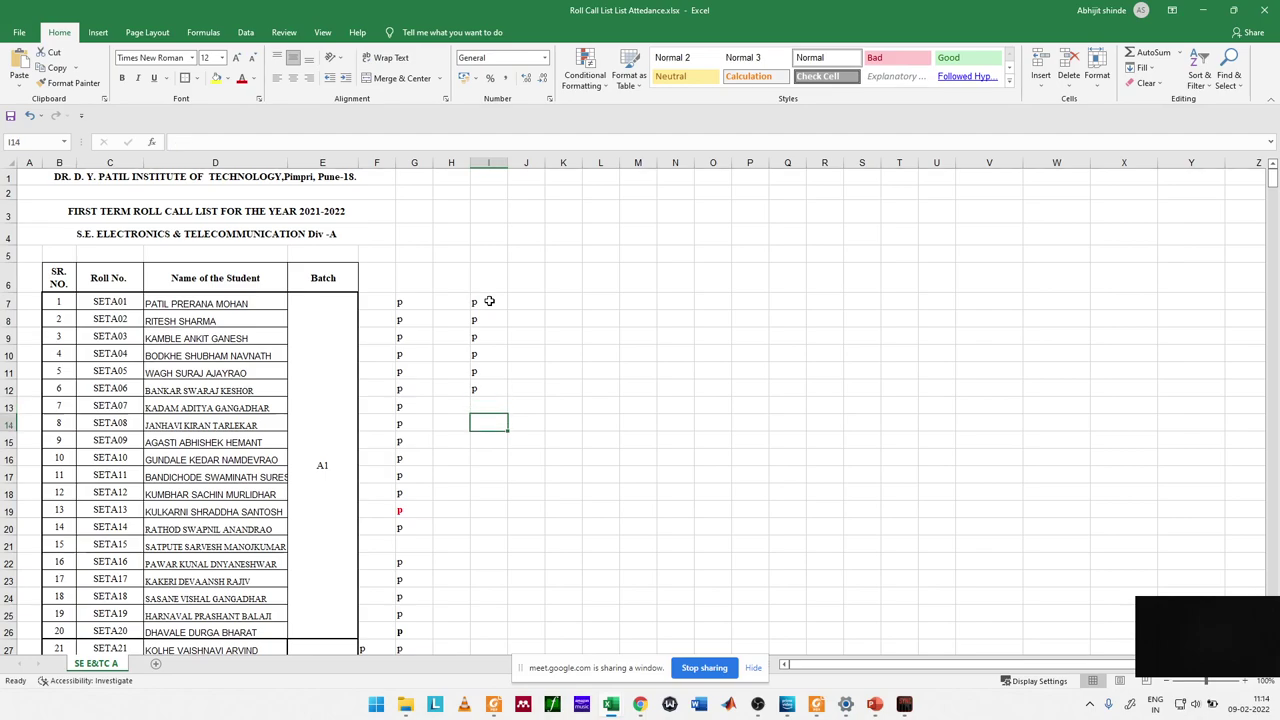
type("p")
key("BackSpace")
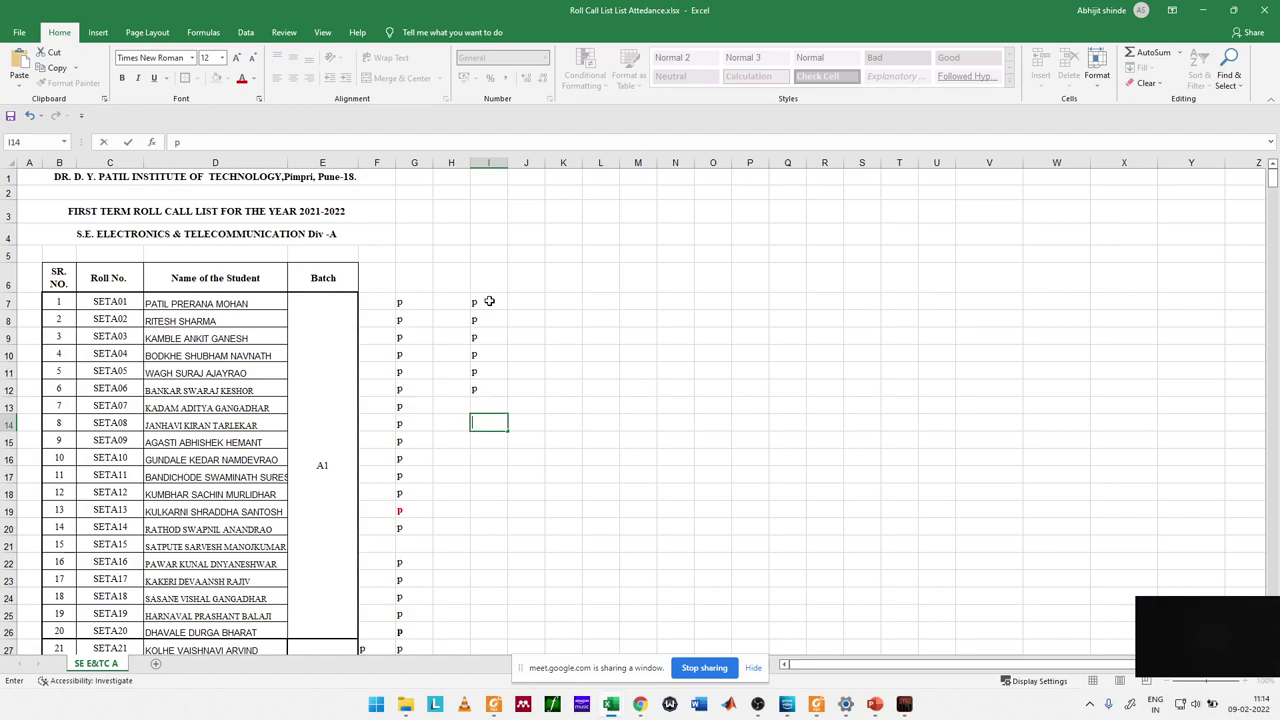
key("Return")
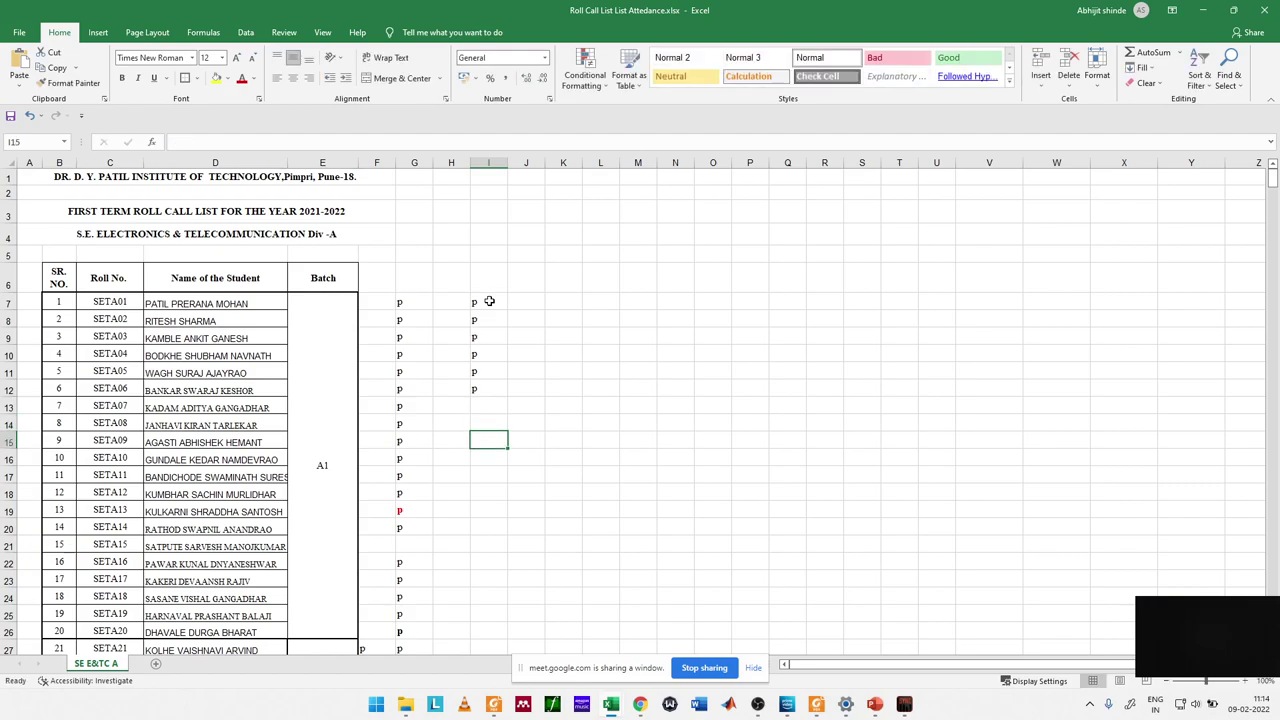
Step: Enter p in I15 through I19, leaving I20 and I21 blank
type("p")
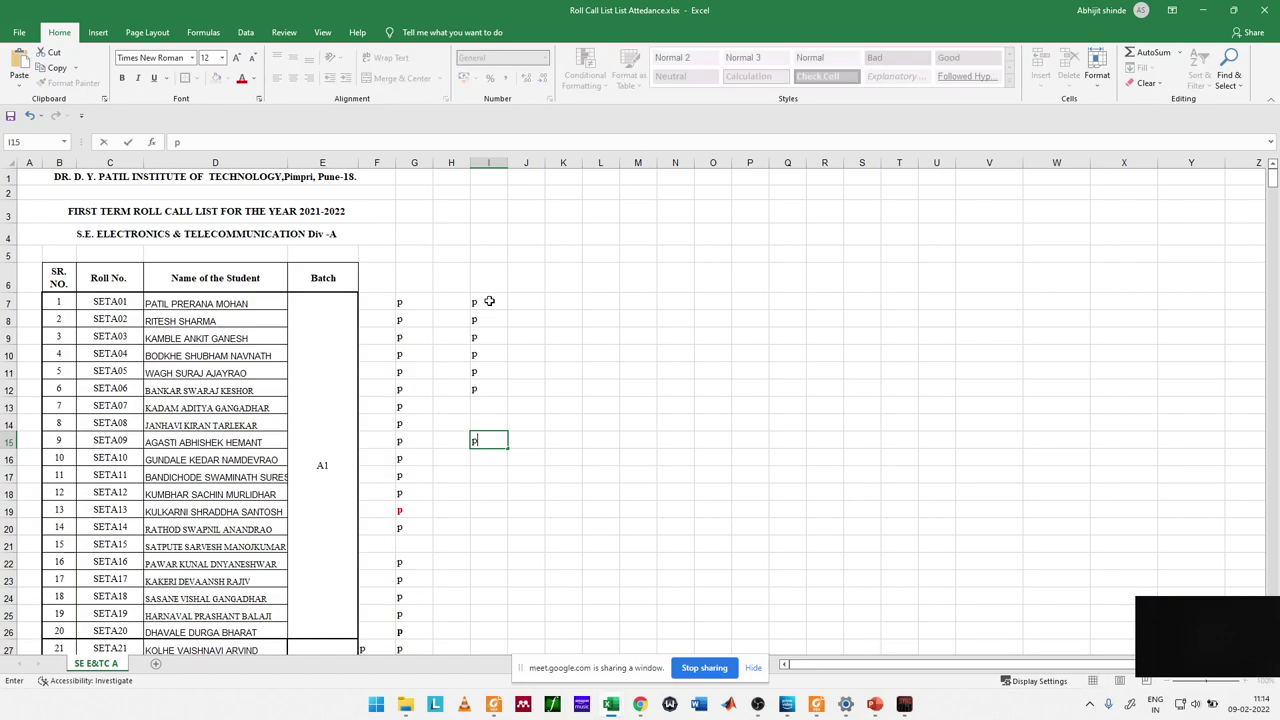
key("Return")
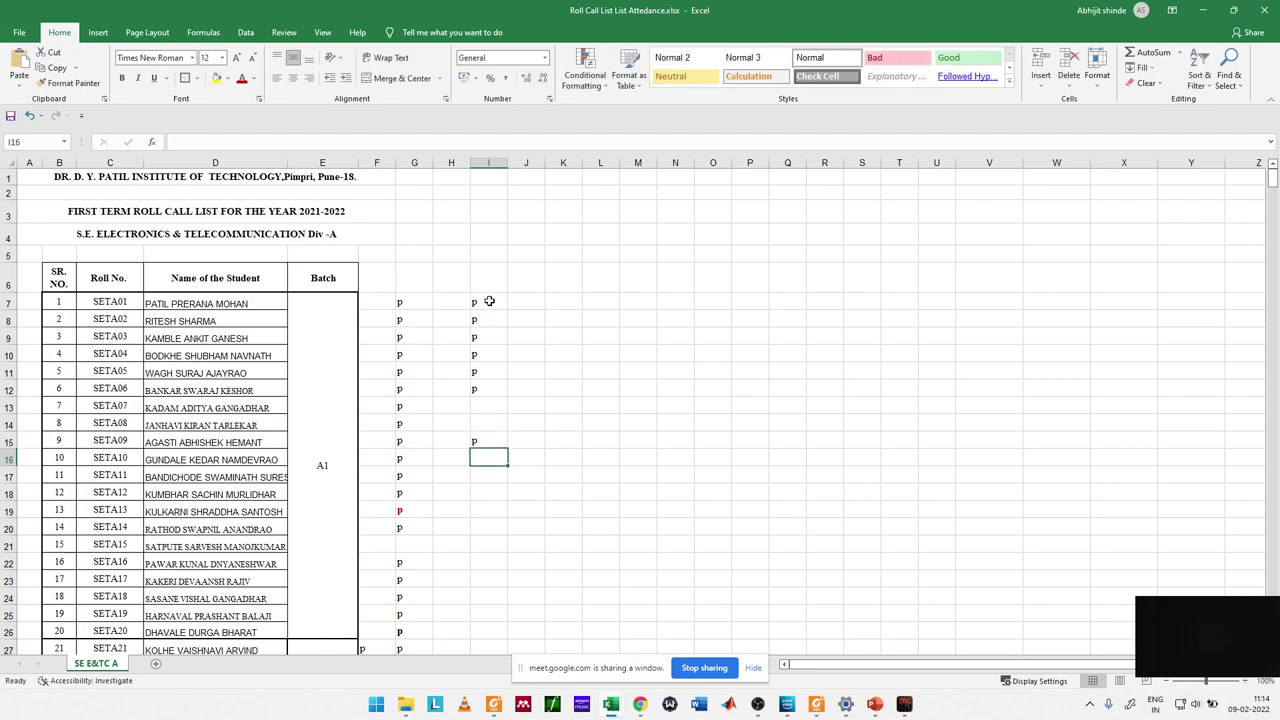
type("p")
key("Return")
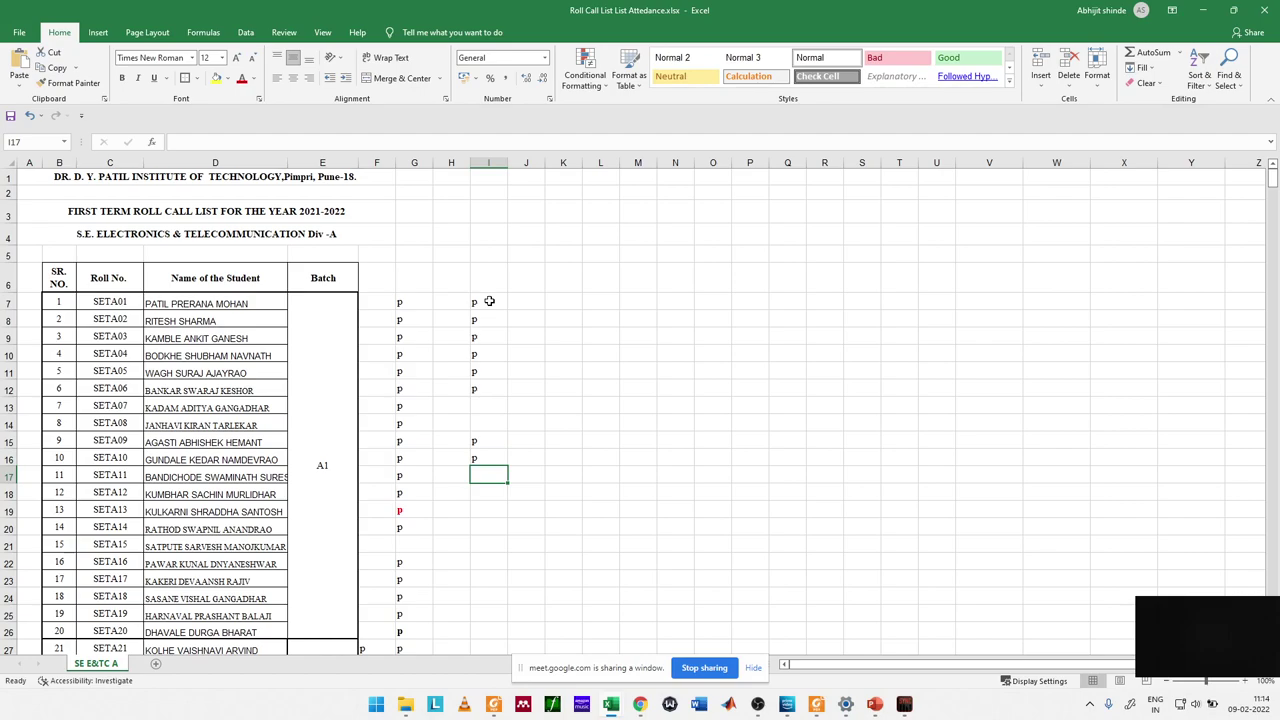
type("p")
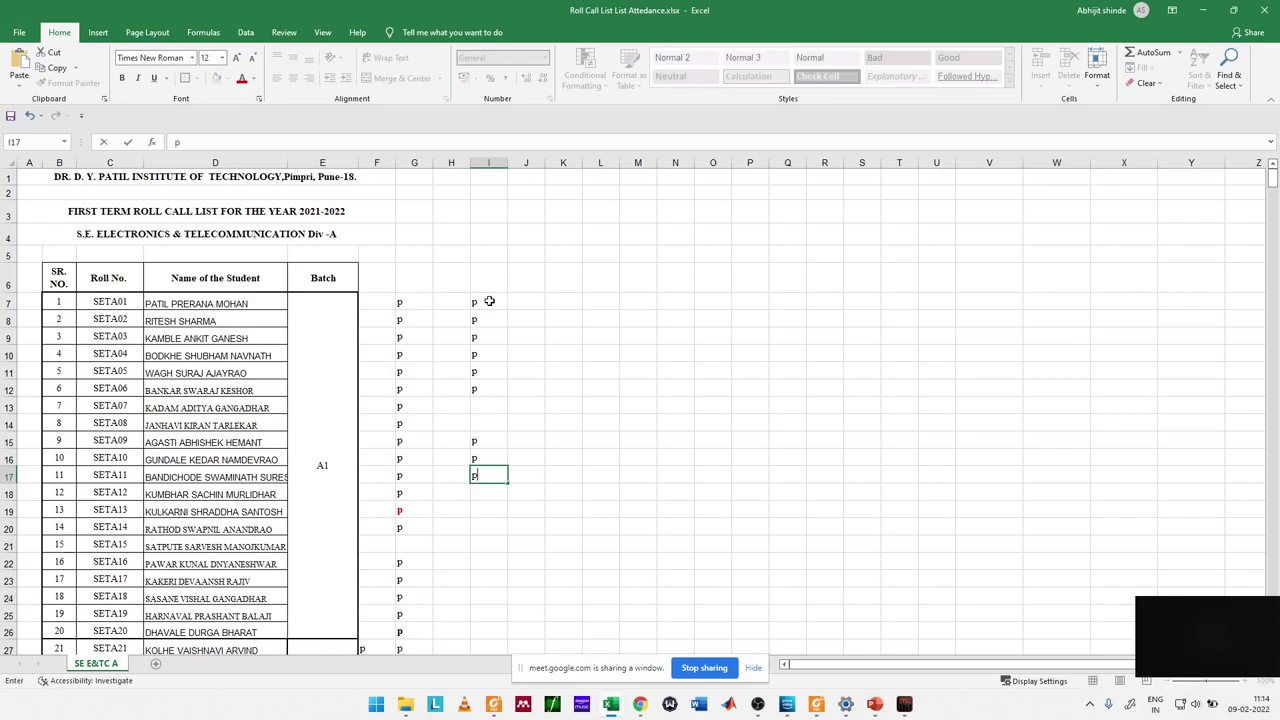
key("Return")
type("p")
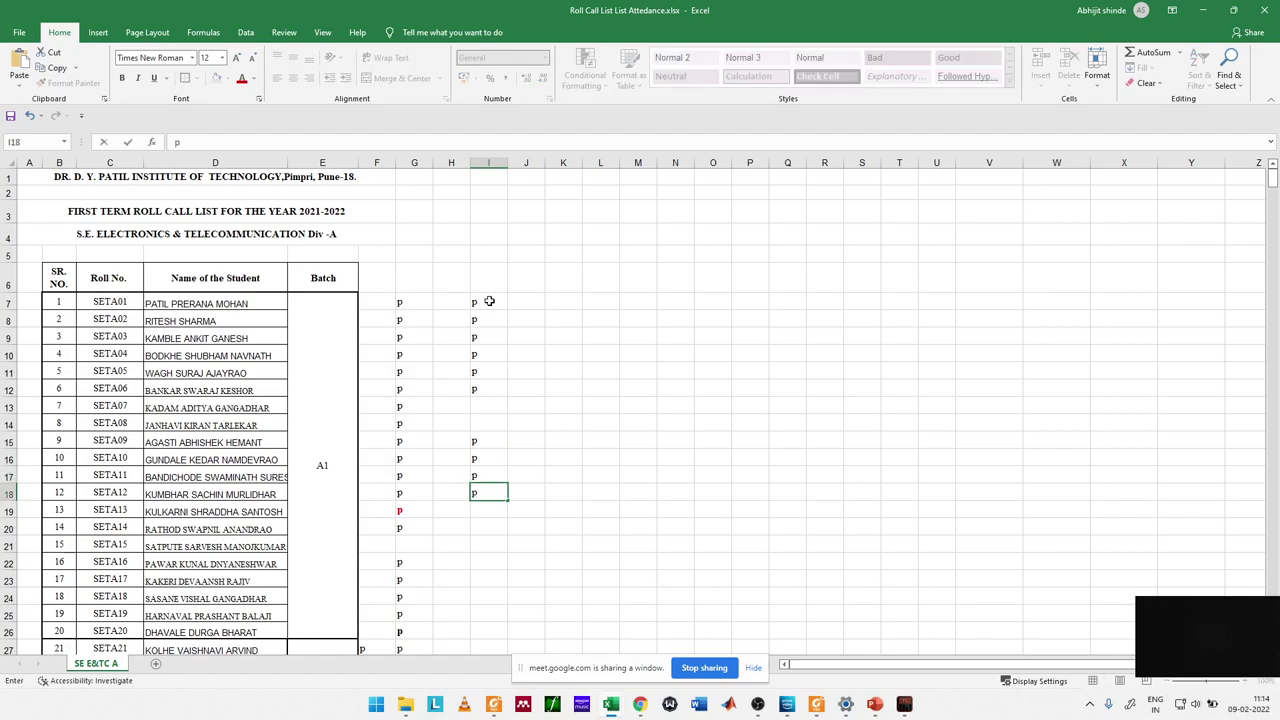
key("Return")
type("p")
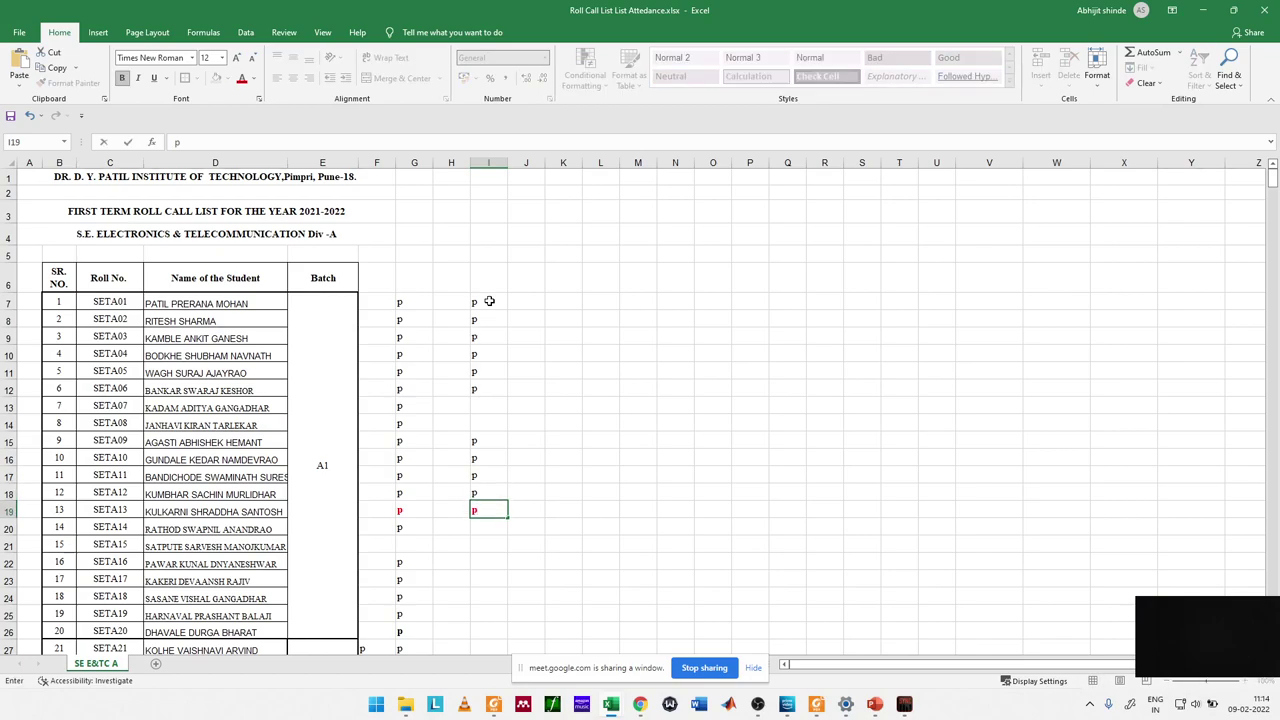
key("Return")
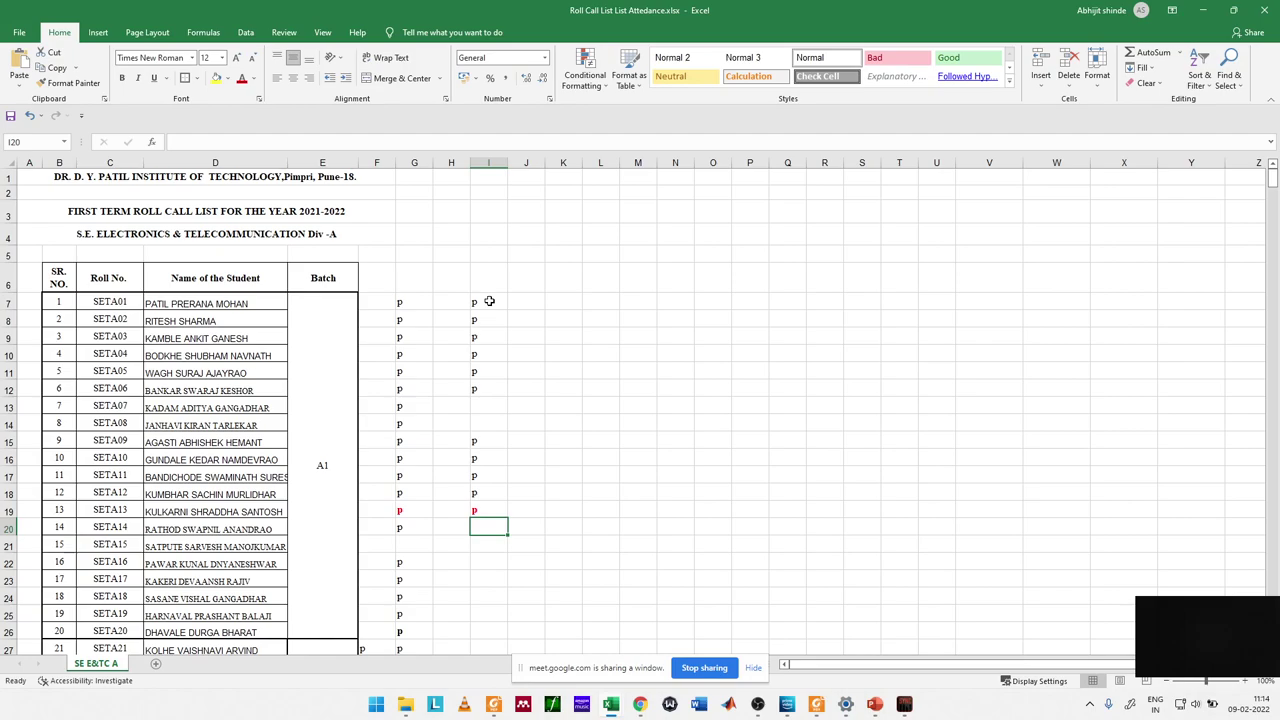
key("Return")
type("p")
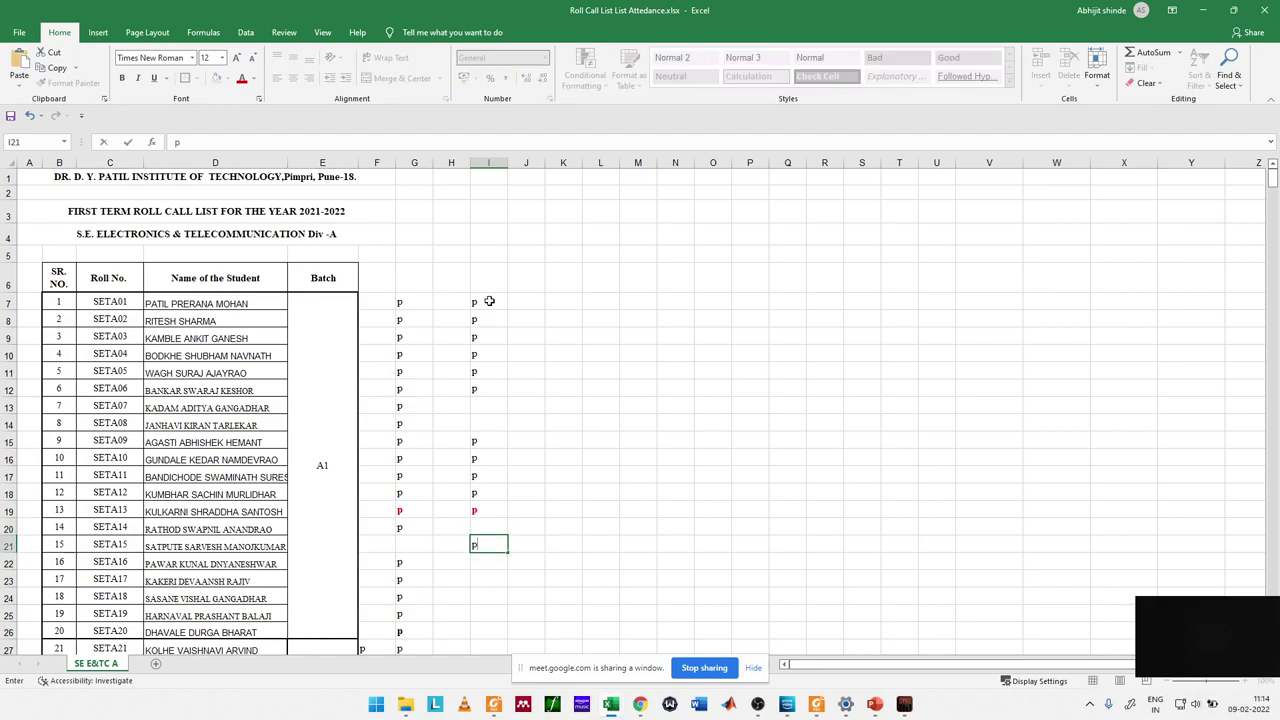
key("BackSpace")
key("Return")
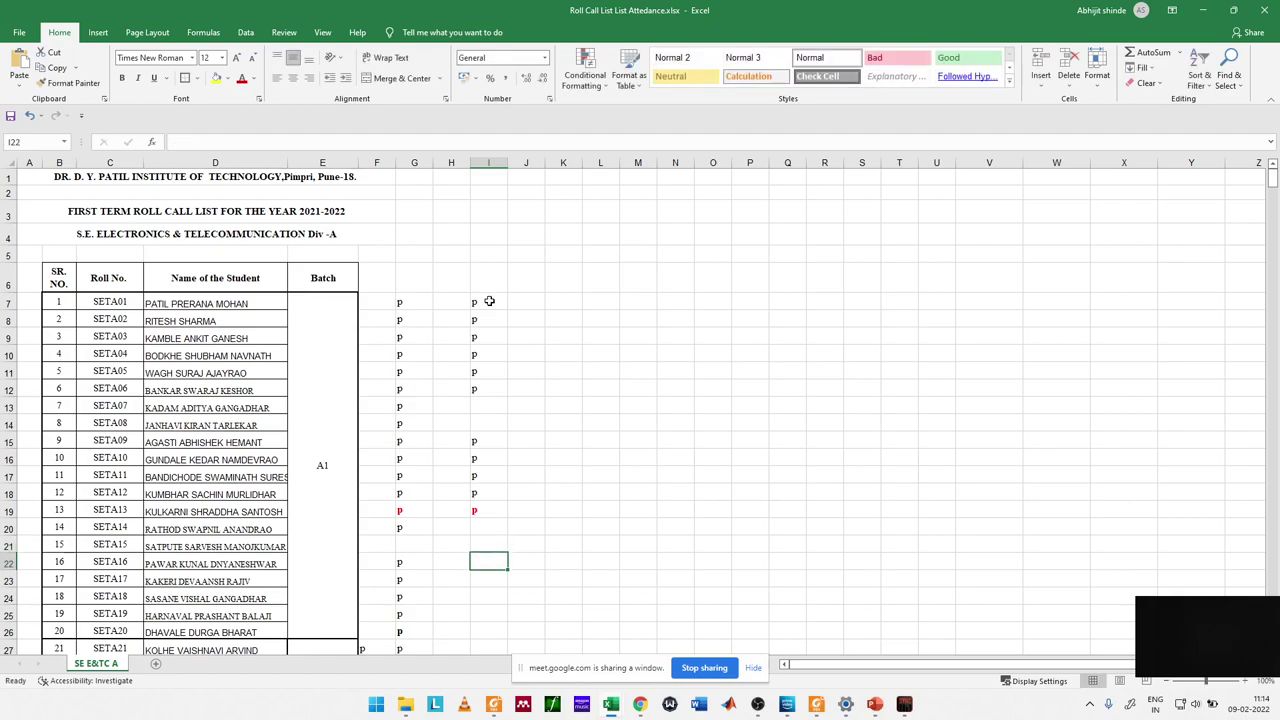
Step: Enter p in cells I22 through I30
type("p")
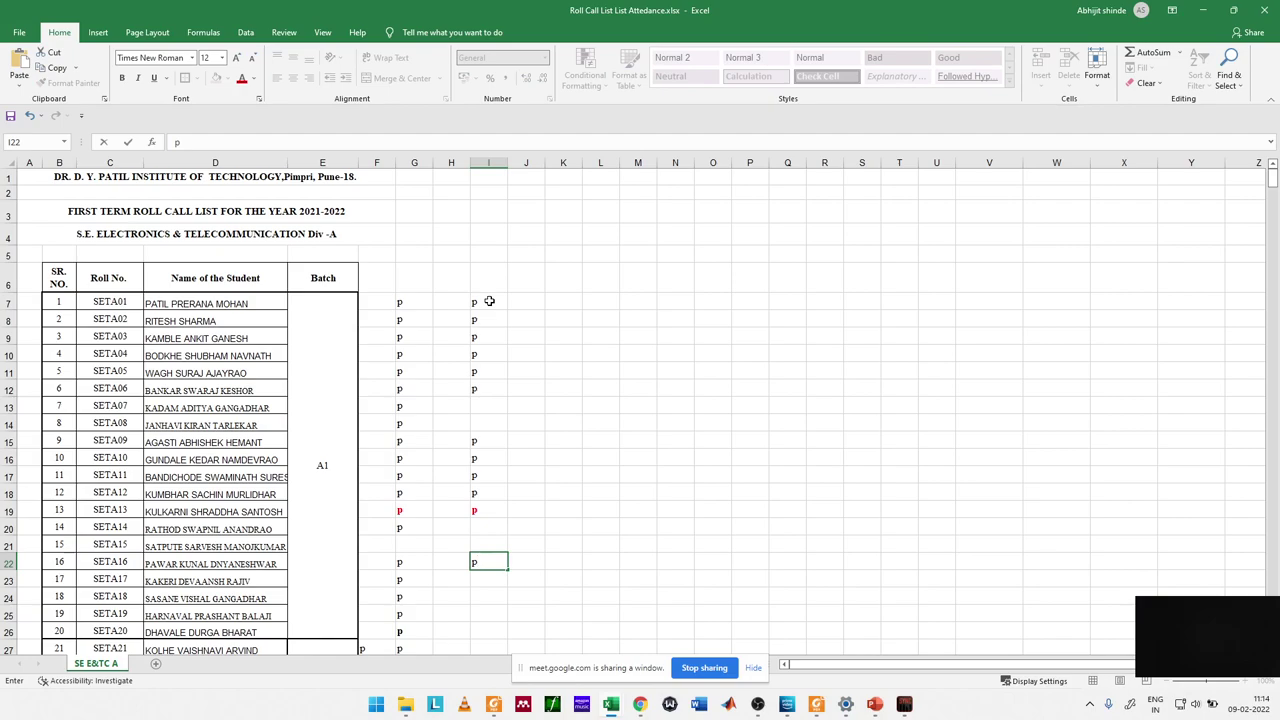
key("Return")
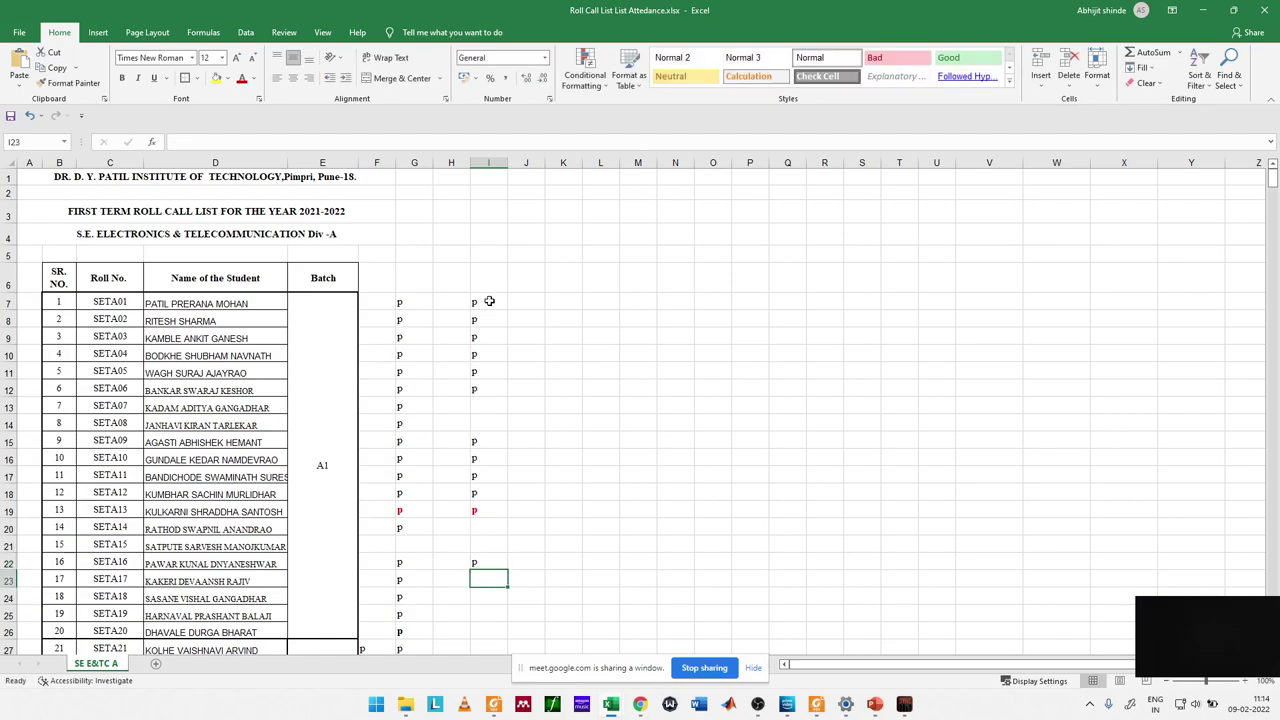
type("p")
key("Return")
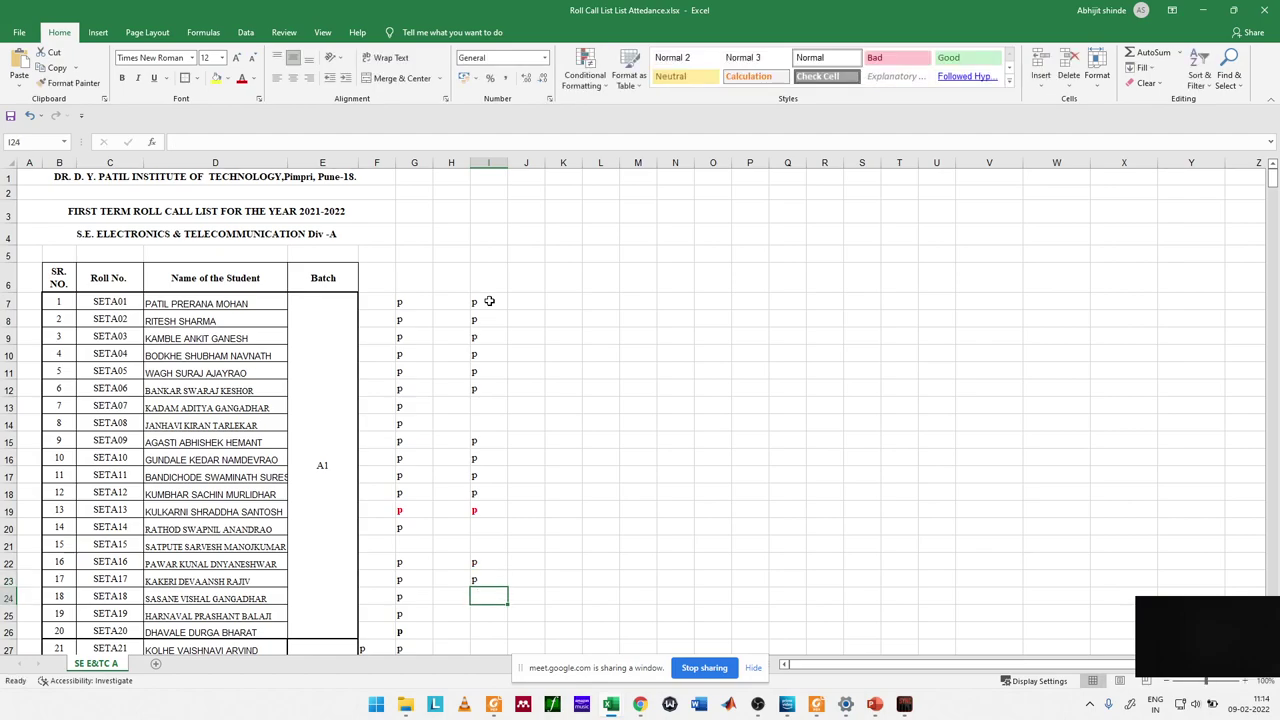
key("Return")
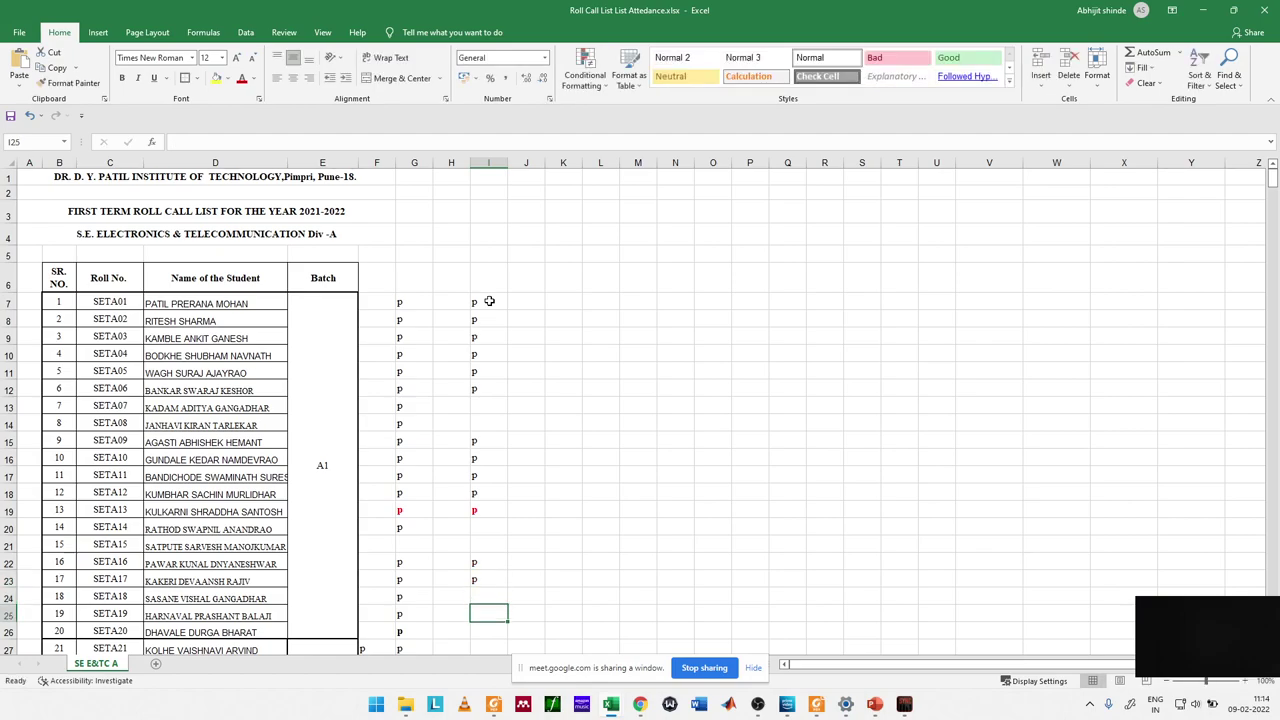
key("Up")
type("p")
key("Return")
type("p")
key("Return")
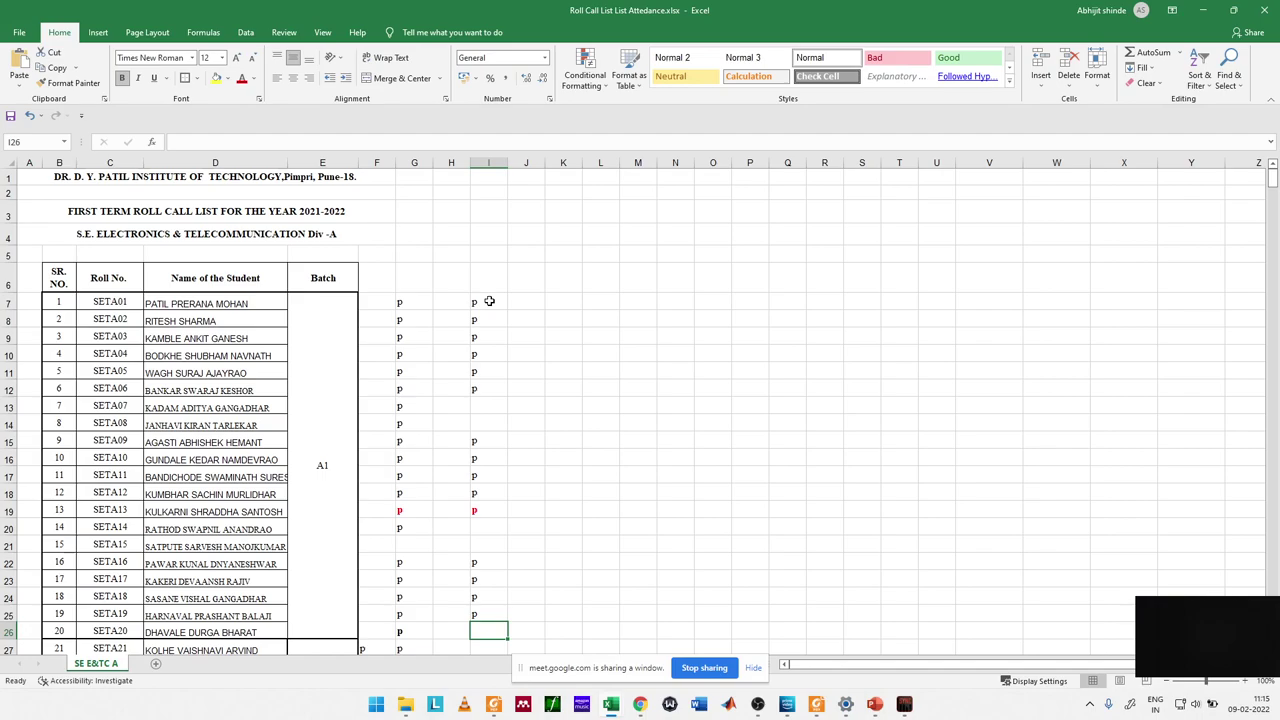
type("p")
key("Return")
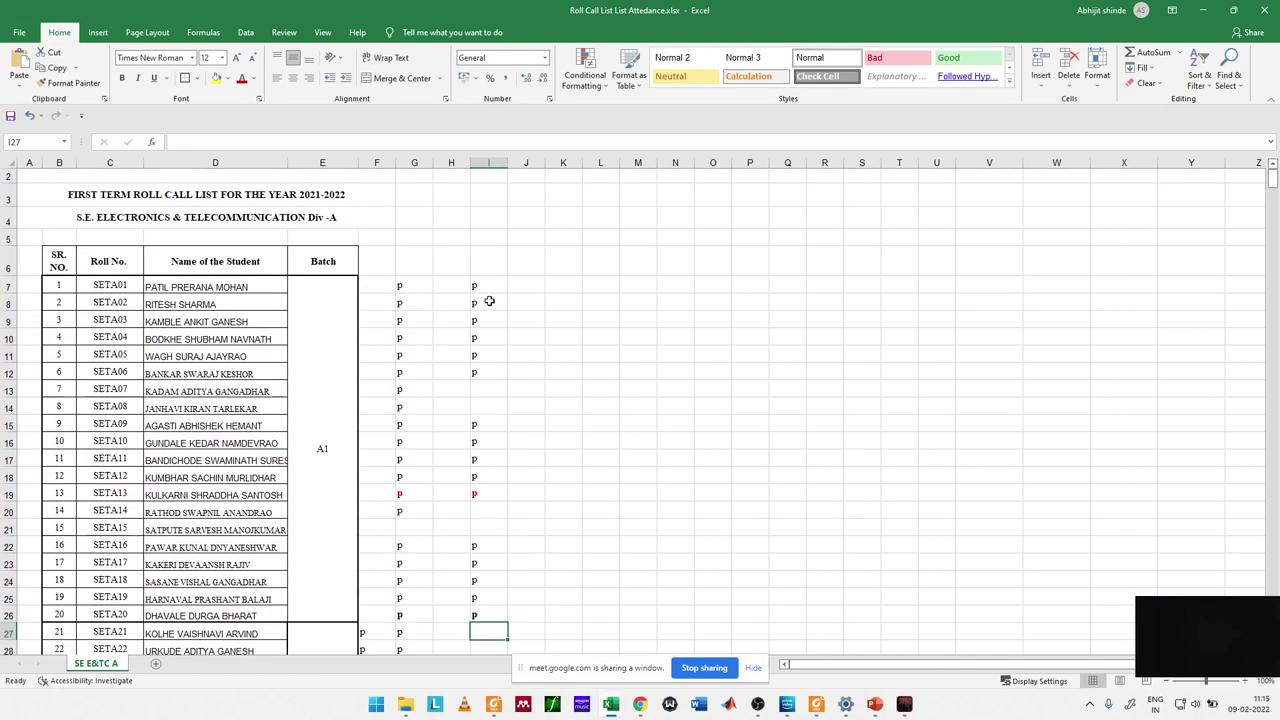
type("p")
key("Return")
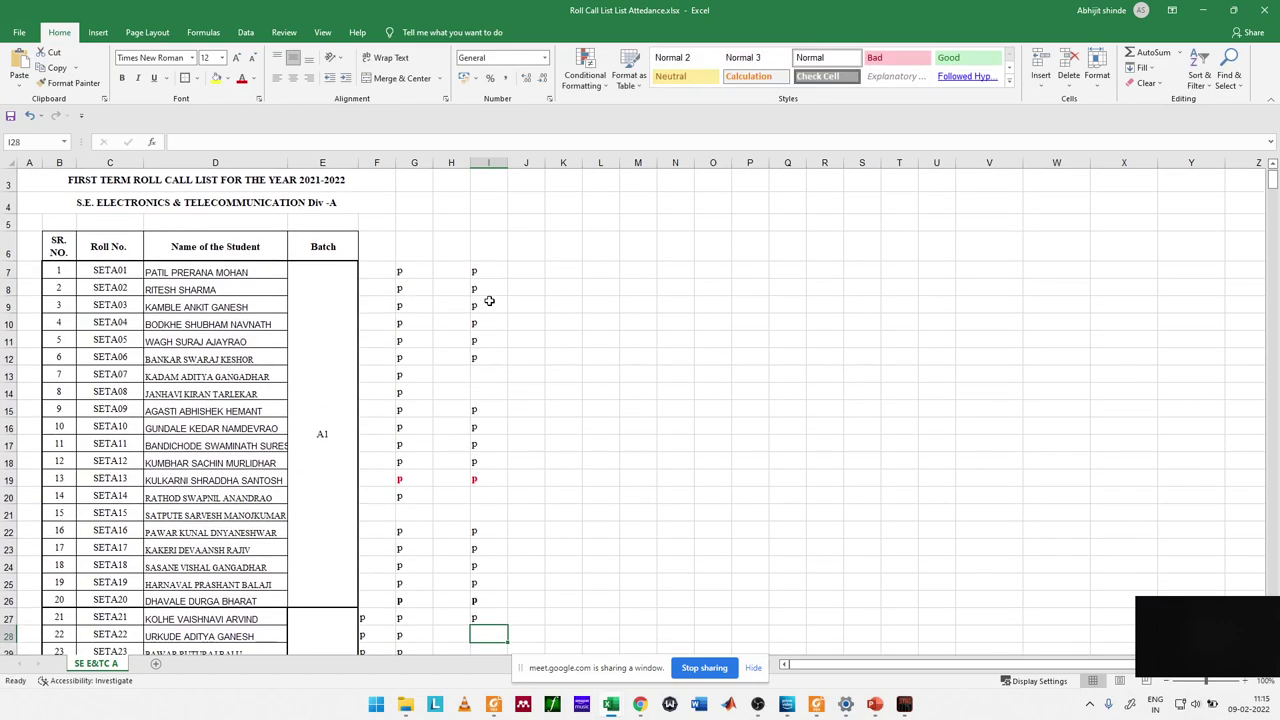
type("p")
key("Return")
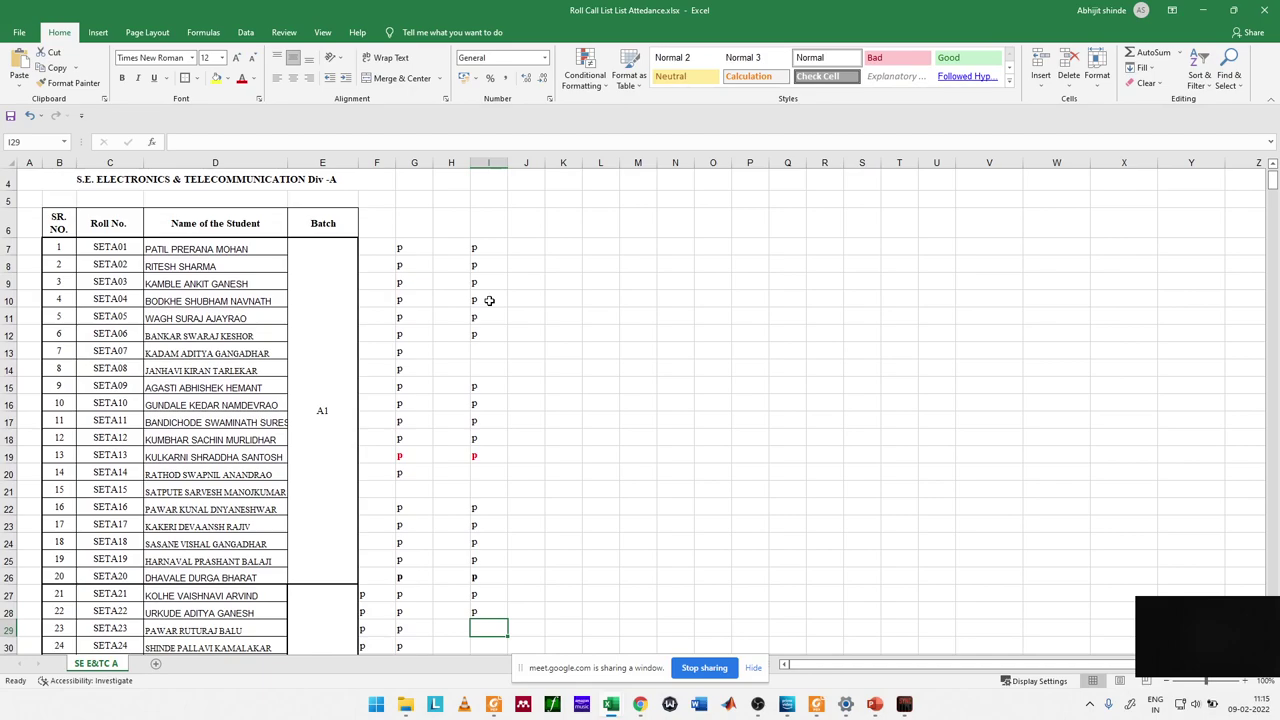
type("p")
key("Return")
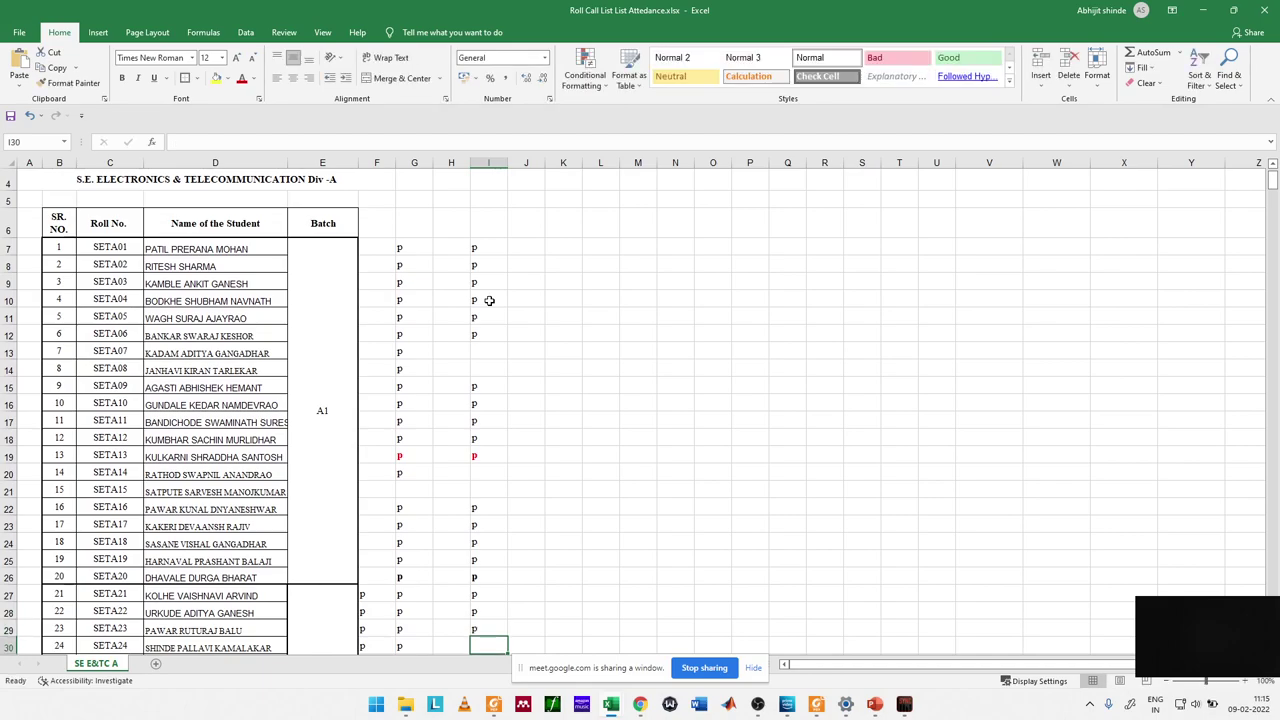
type("p")
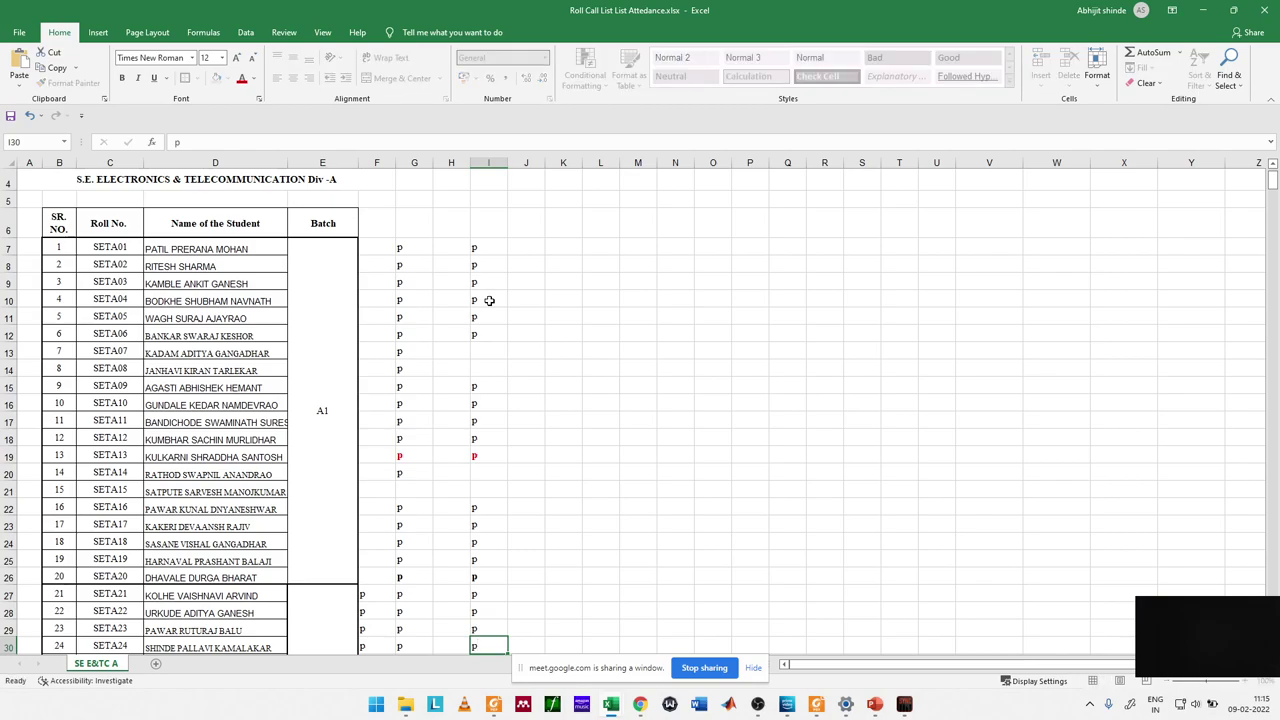
key("Return")
Step: Enter p in I31 through I37 and in I39, leaving I38 blank
type("p")
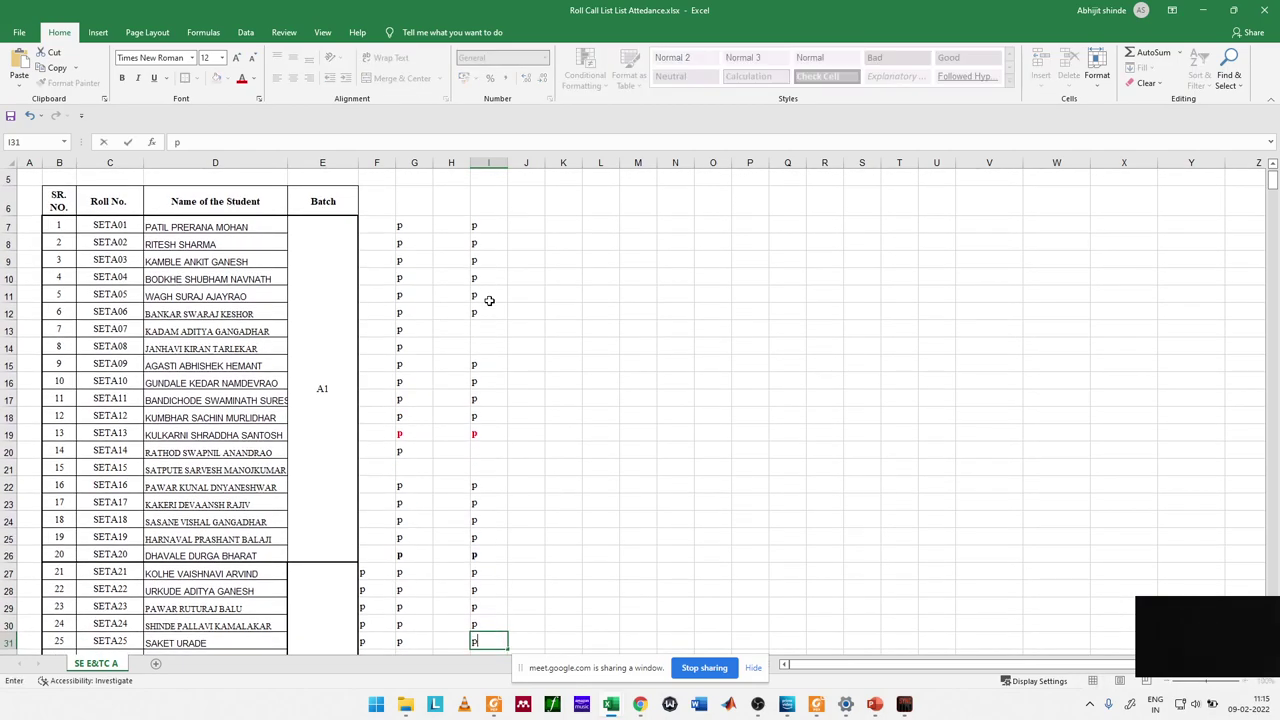
key("Return")
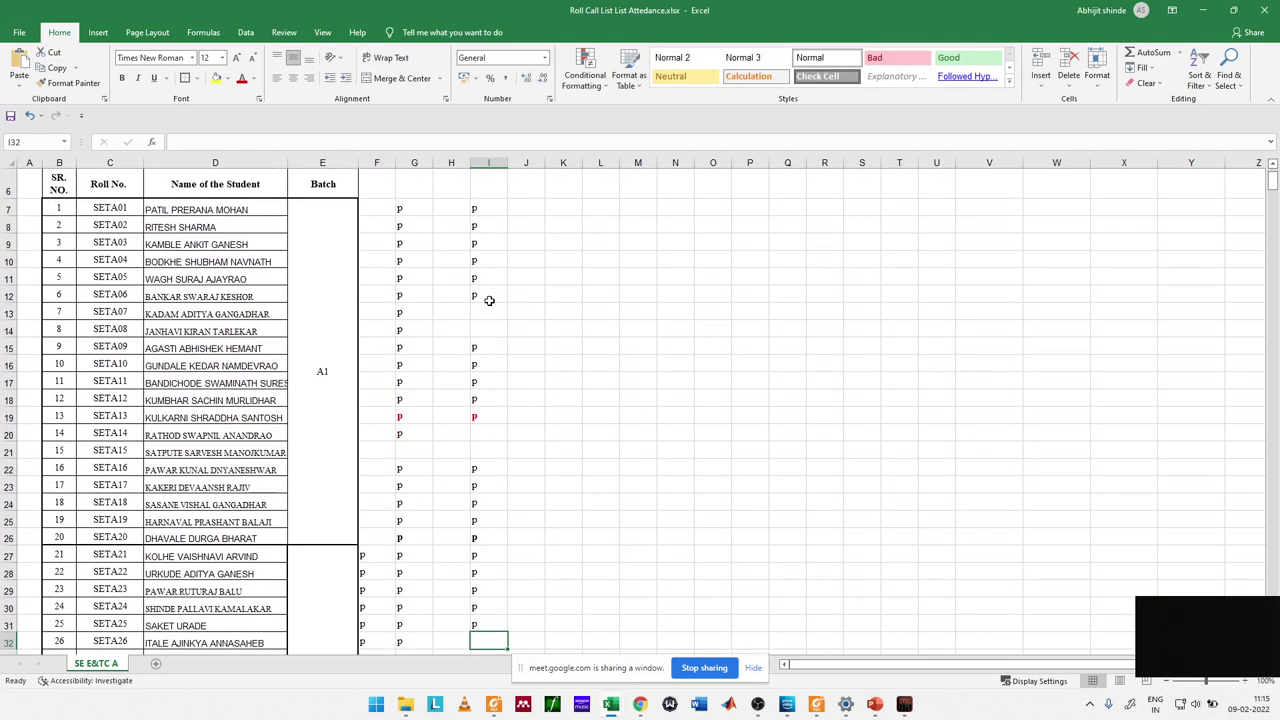
type("p")
key("Return")
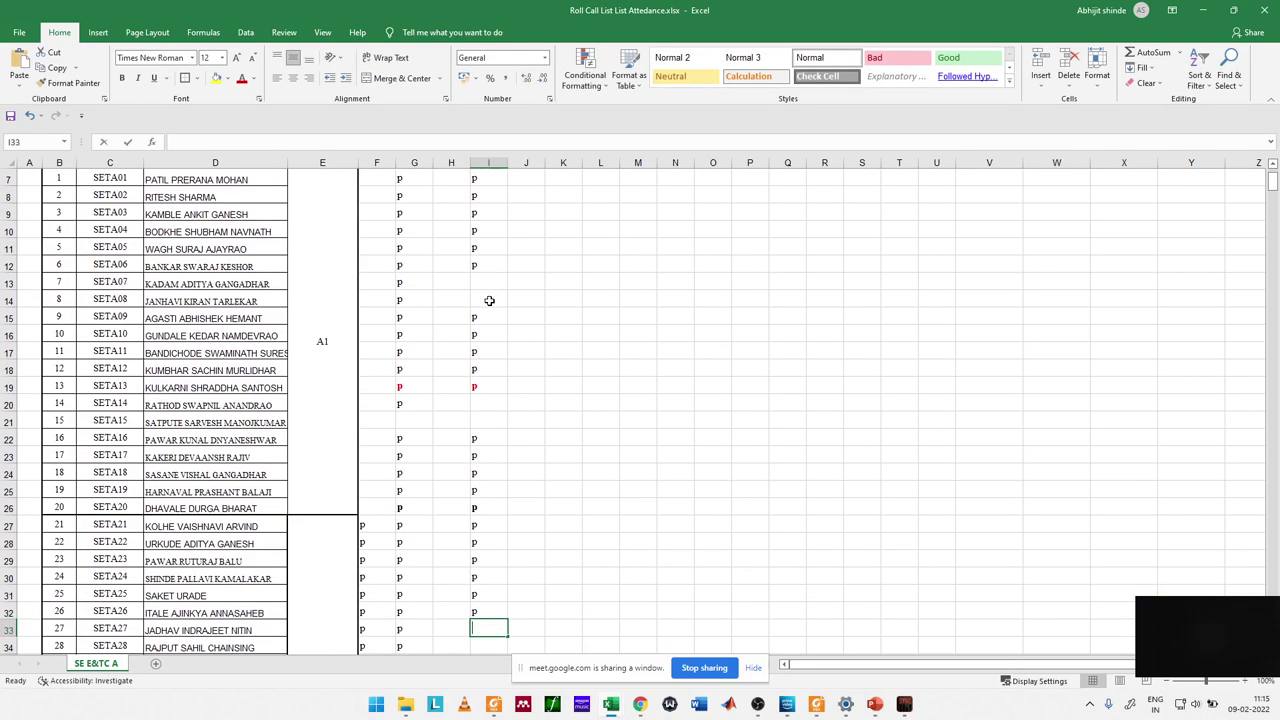
type("p")
key("Return")
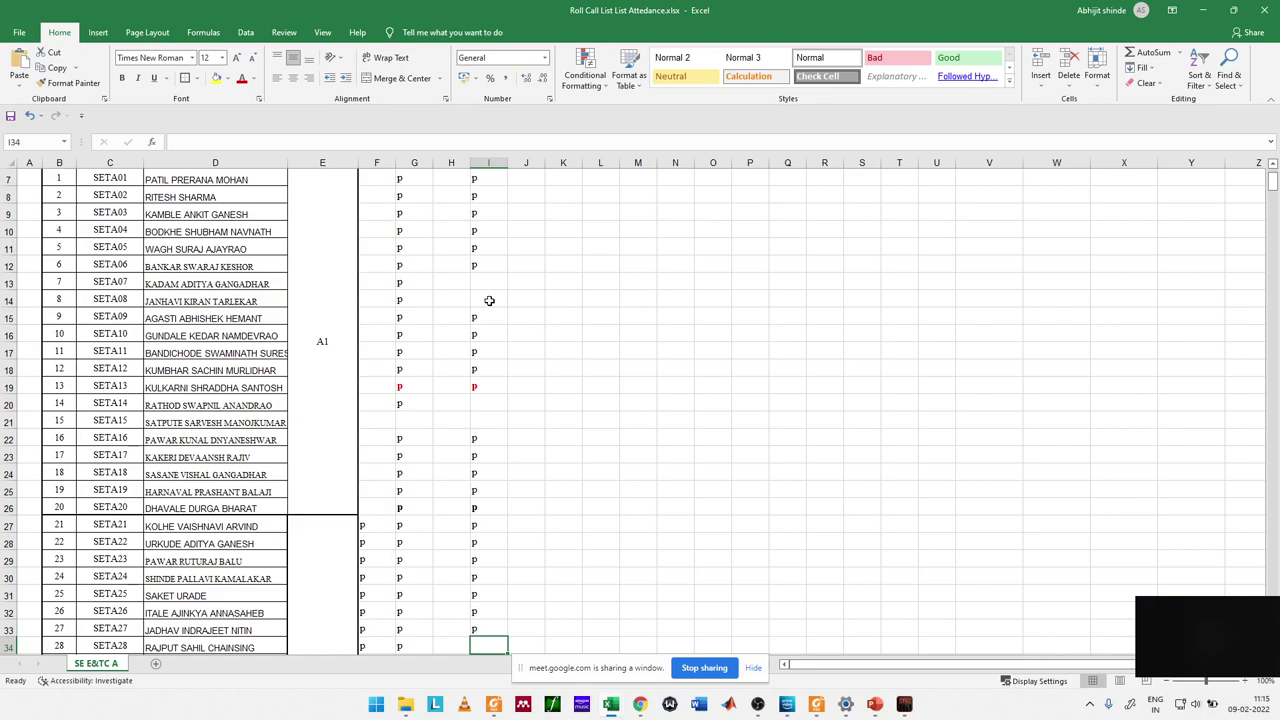
type("p")
key("Return")
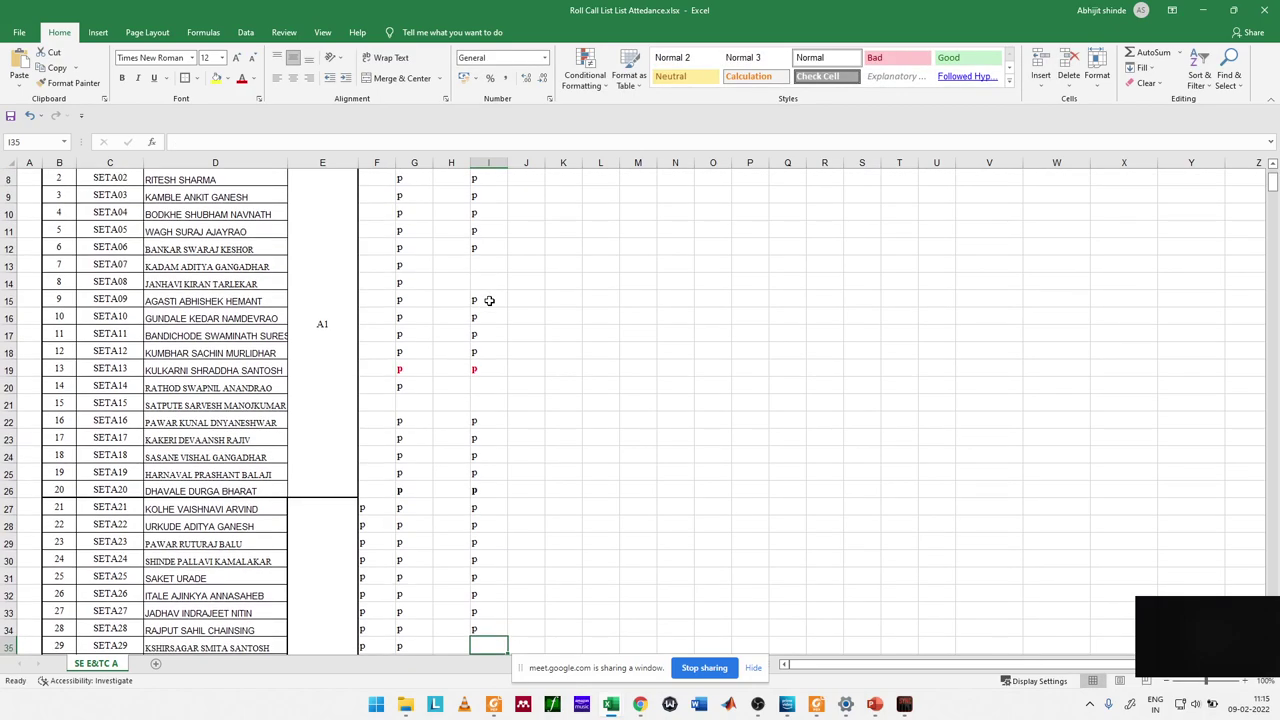
type("p")
key("Return")
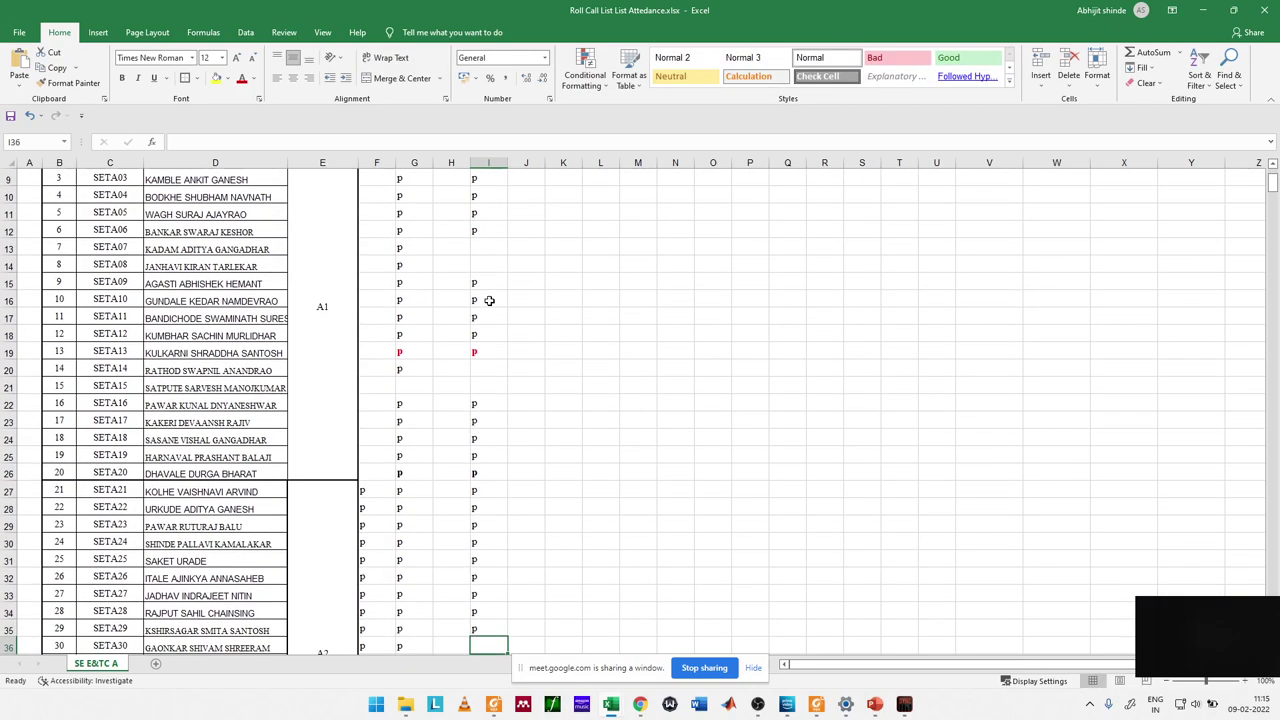
type("p")
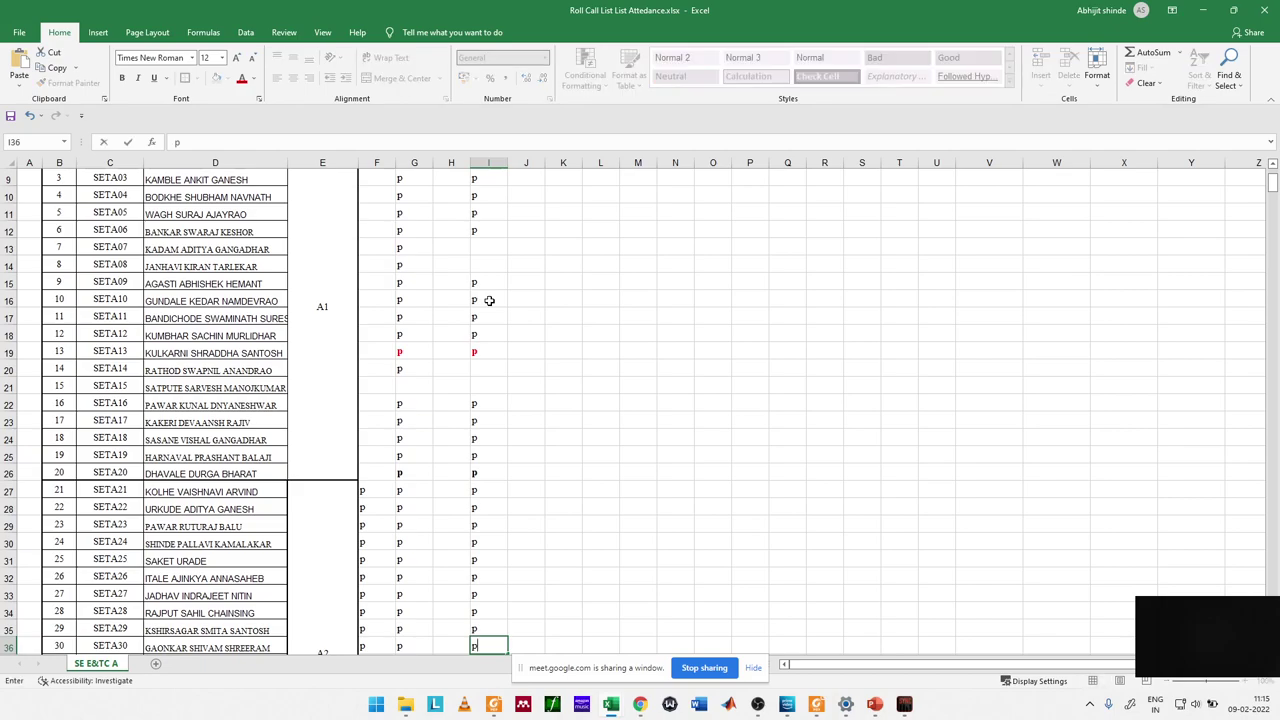
key("Return")
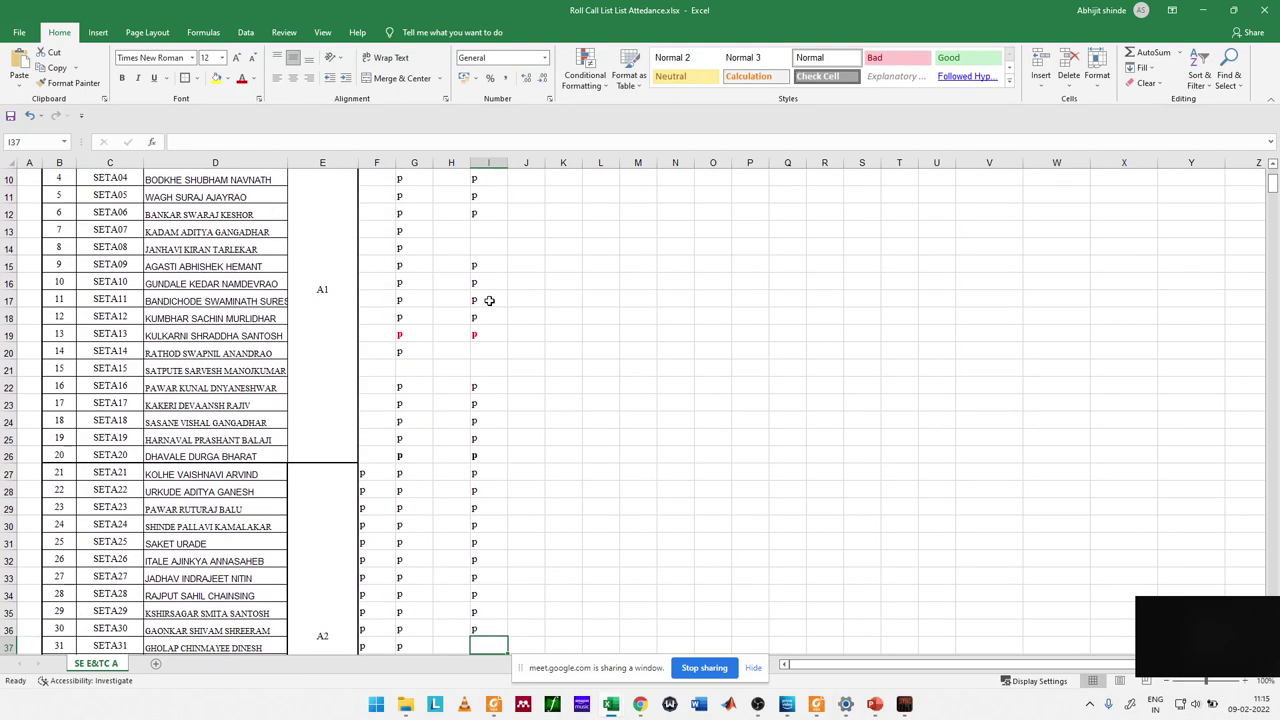
type("p")
key("Return")
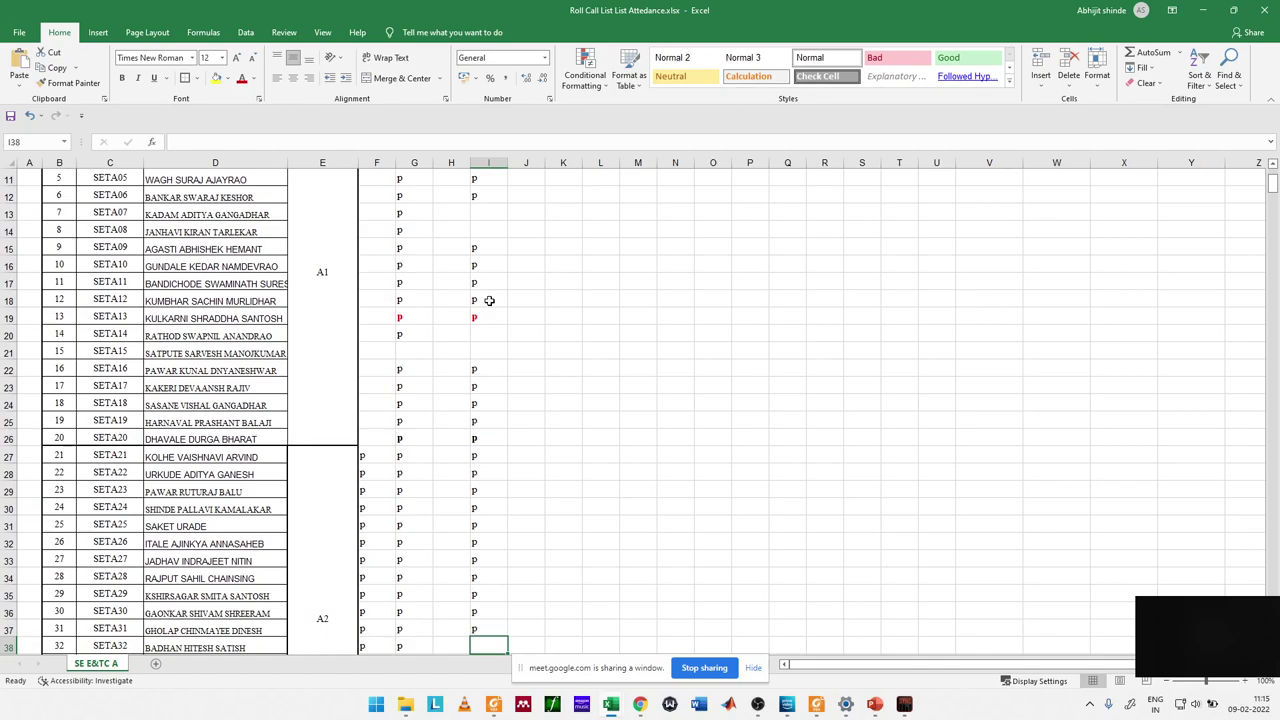
key("Up")
key("Down")
type("p")
key("Return")
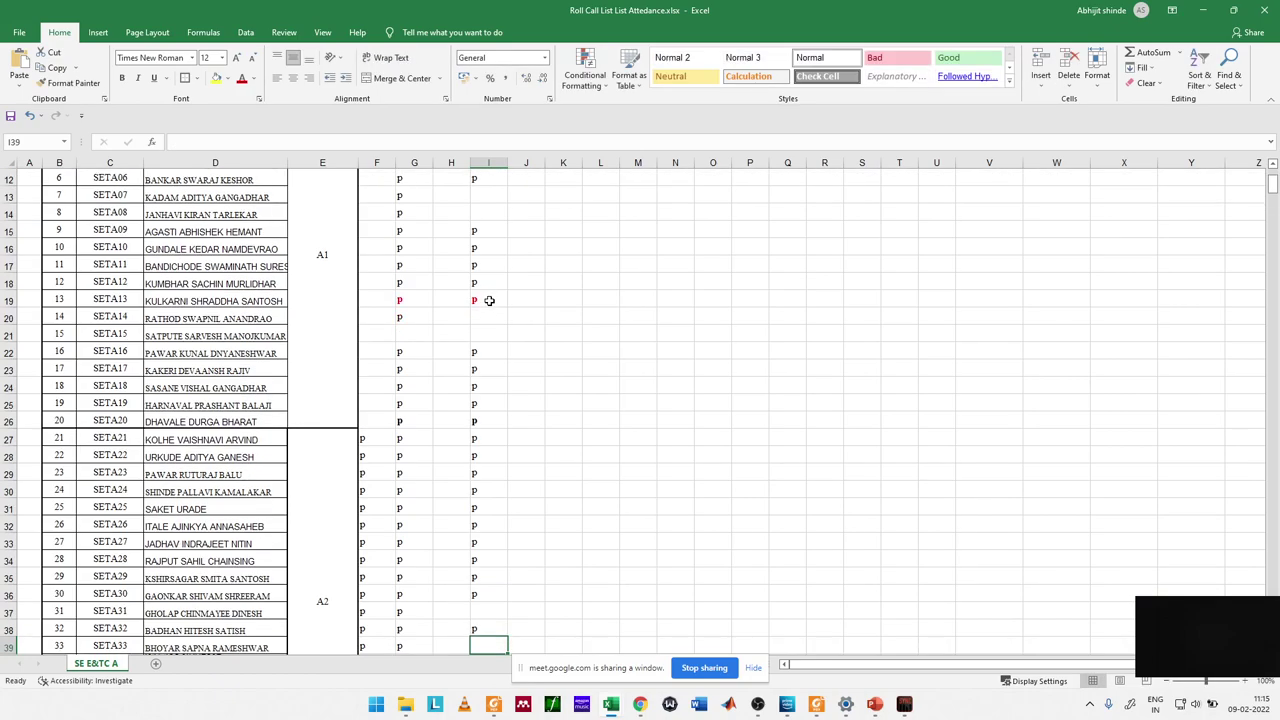
key("Up")
key("Delete")
key("Down")
key("Up")
type("p")
key("Escape")
key("Down")
type("p")
key("Return")
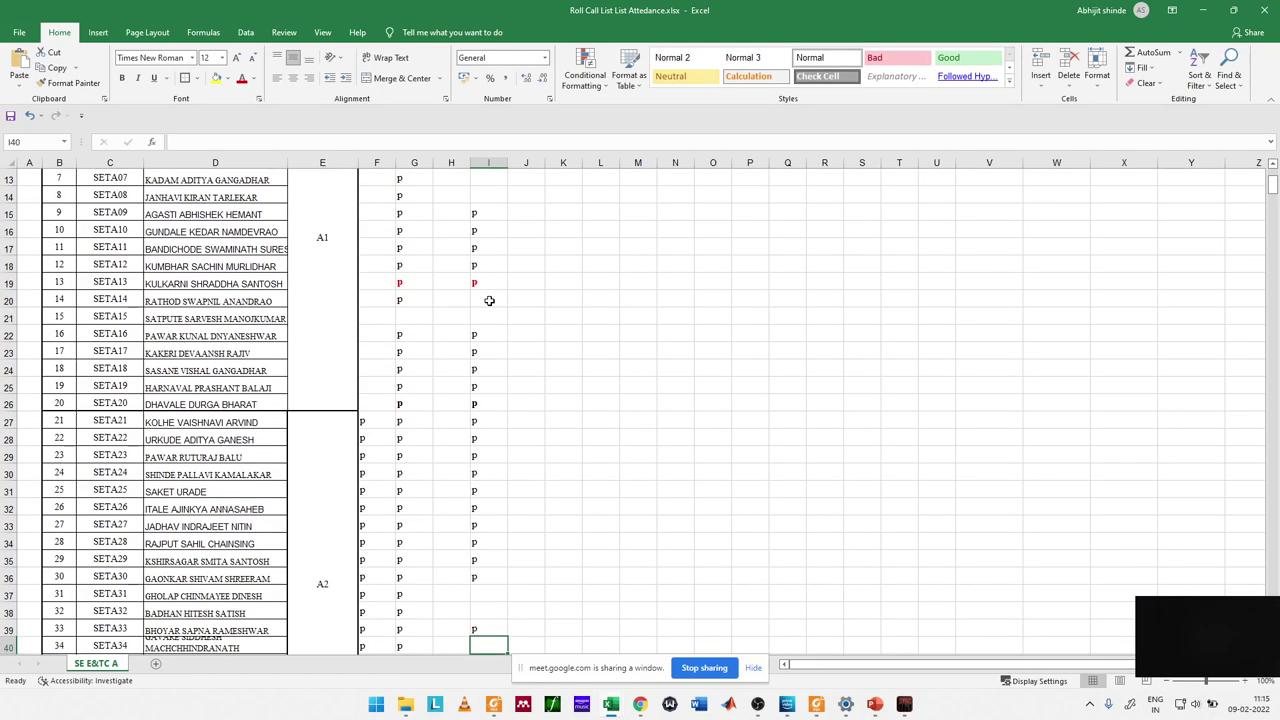
key("Left")
key("Left")
key("Left")
key("Left")
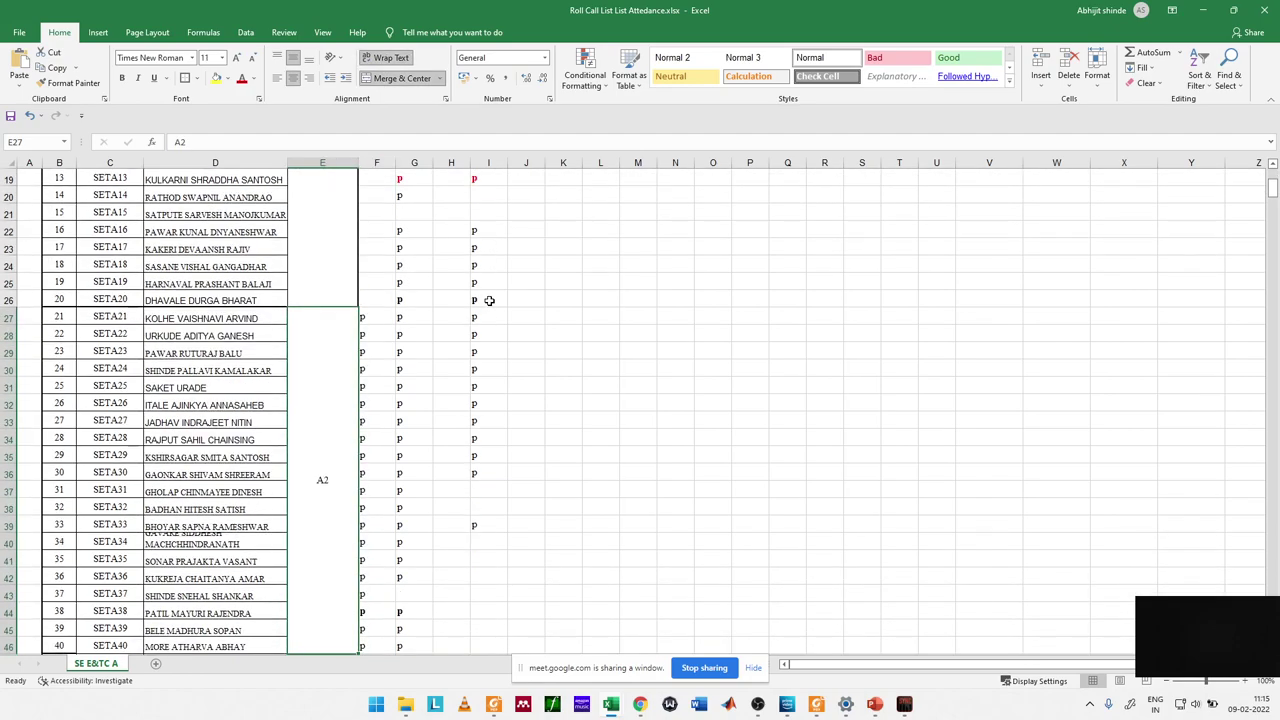
Step: Mark rows 40 and 41 present with p, leaving rows 42 and 43 blank
key("Left")
key("Right")
key("Right")
key("Right")
key("Right")
key("Right")
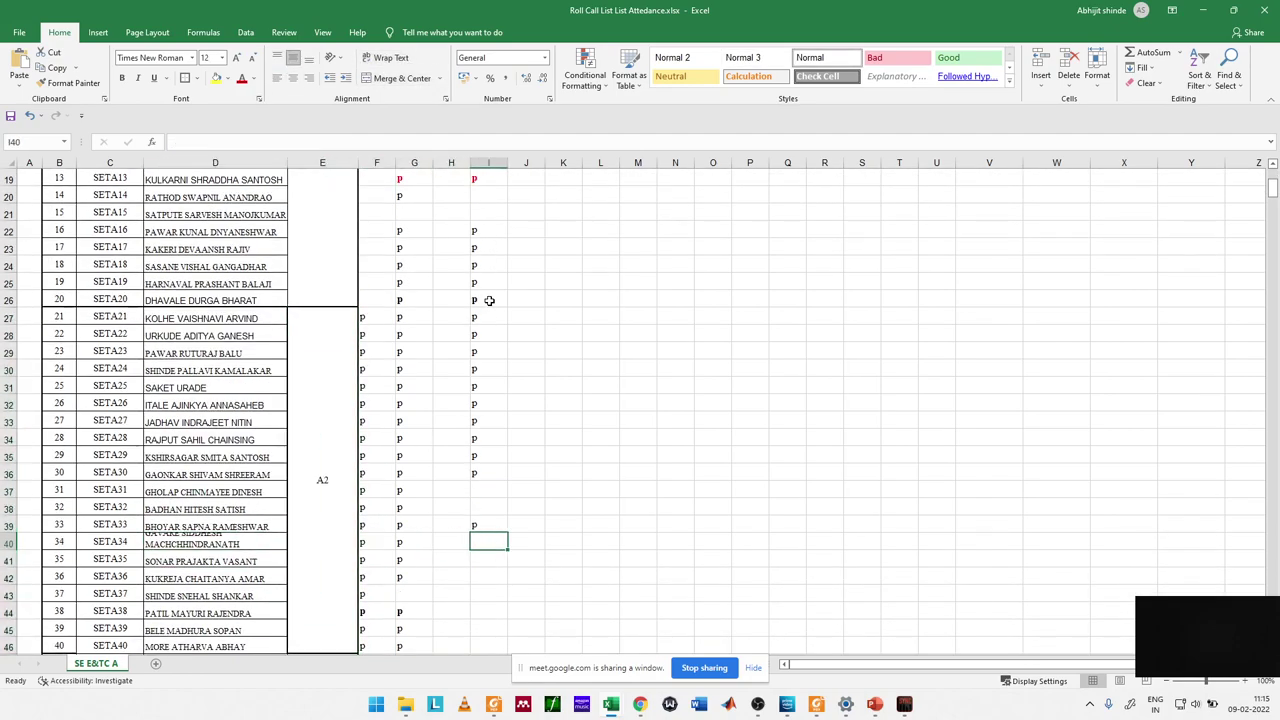
type("p")
key("Return")
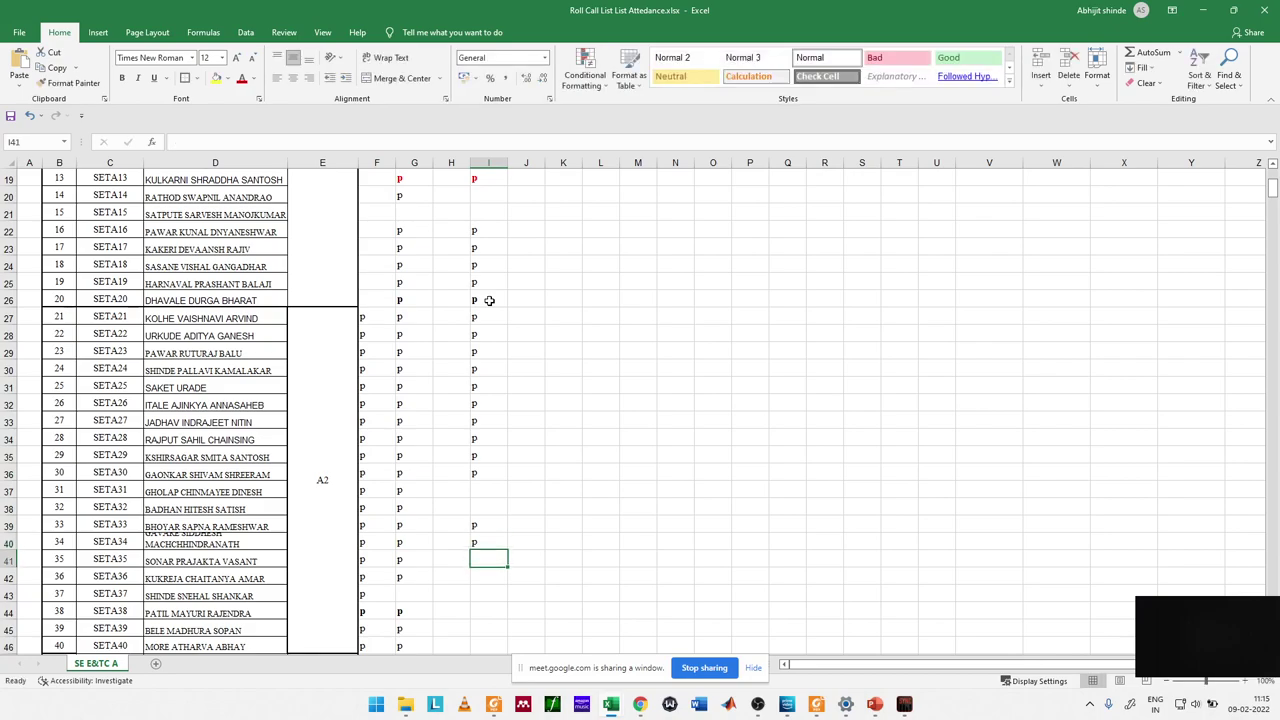
type("p")
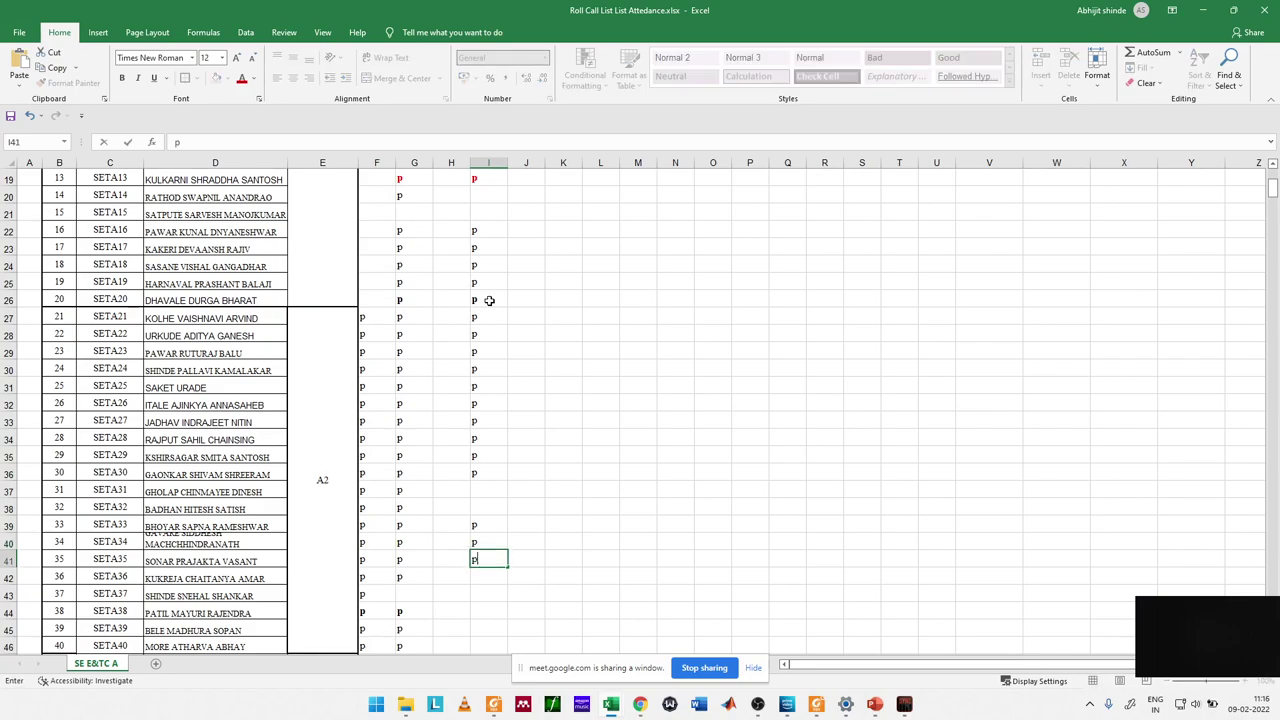
key("Return")
type("p")
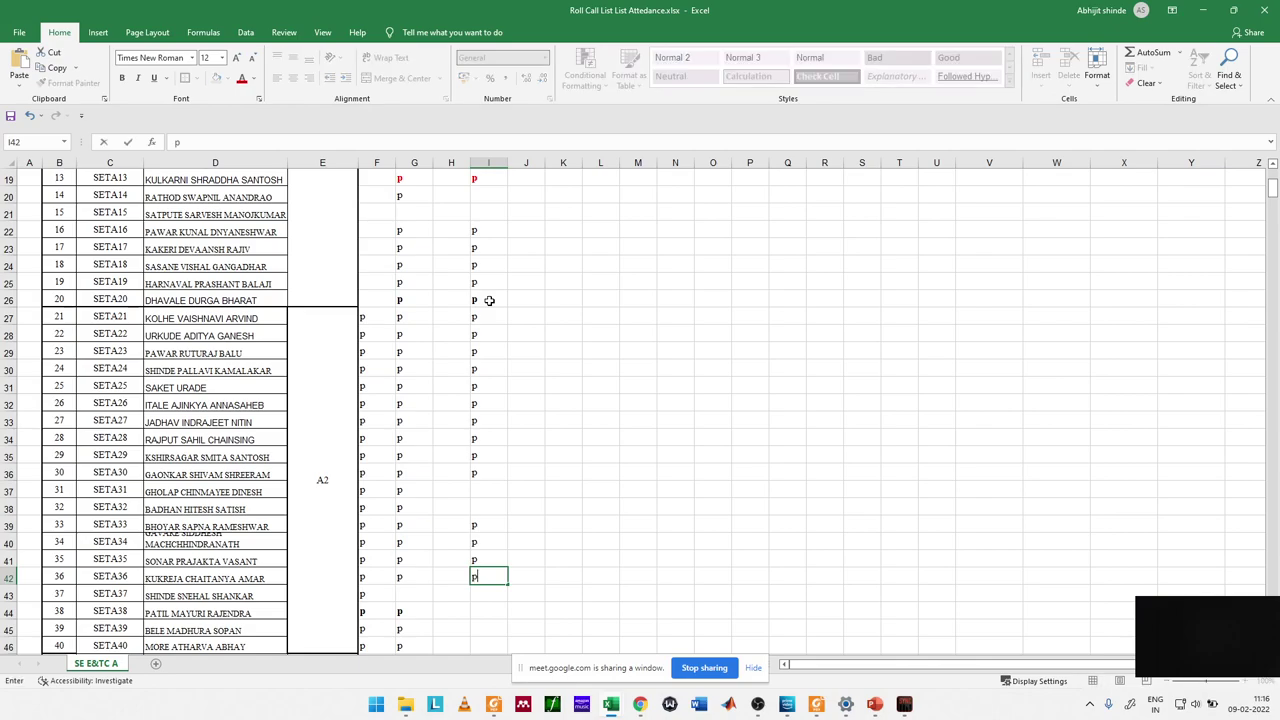
key("Return")
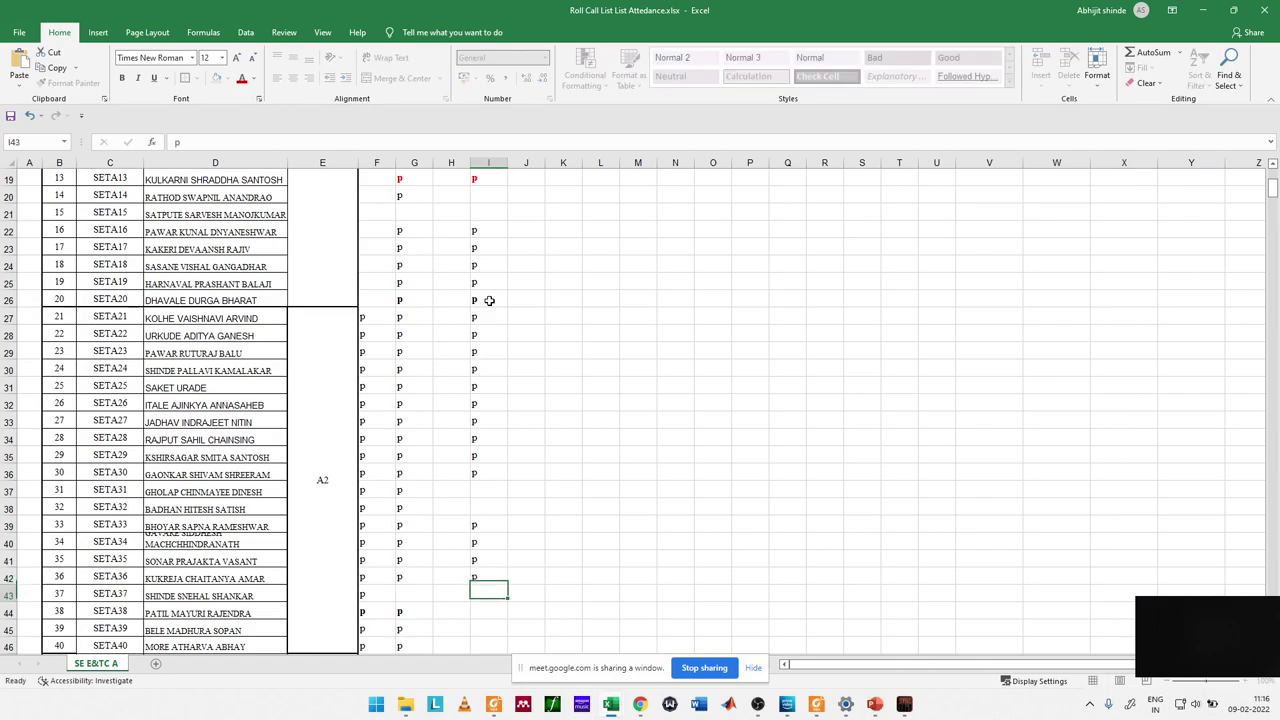
key("Up")
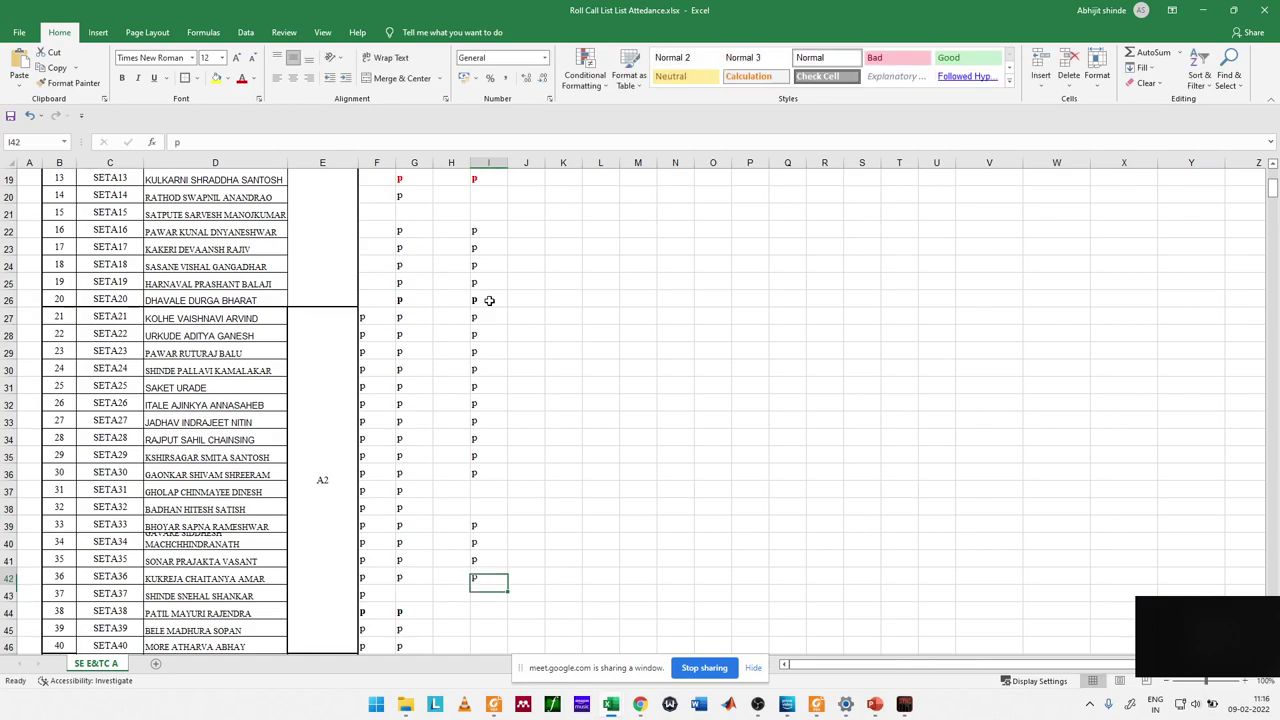
key("Delete")
key("Down")
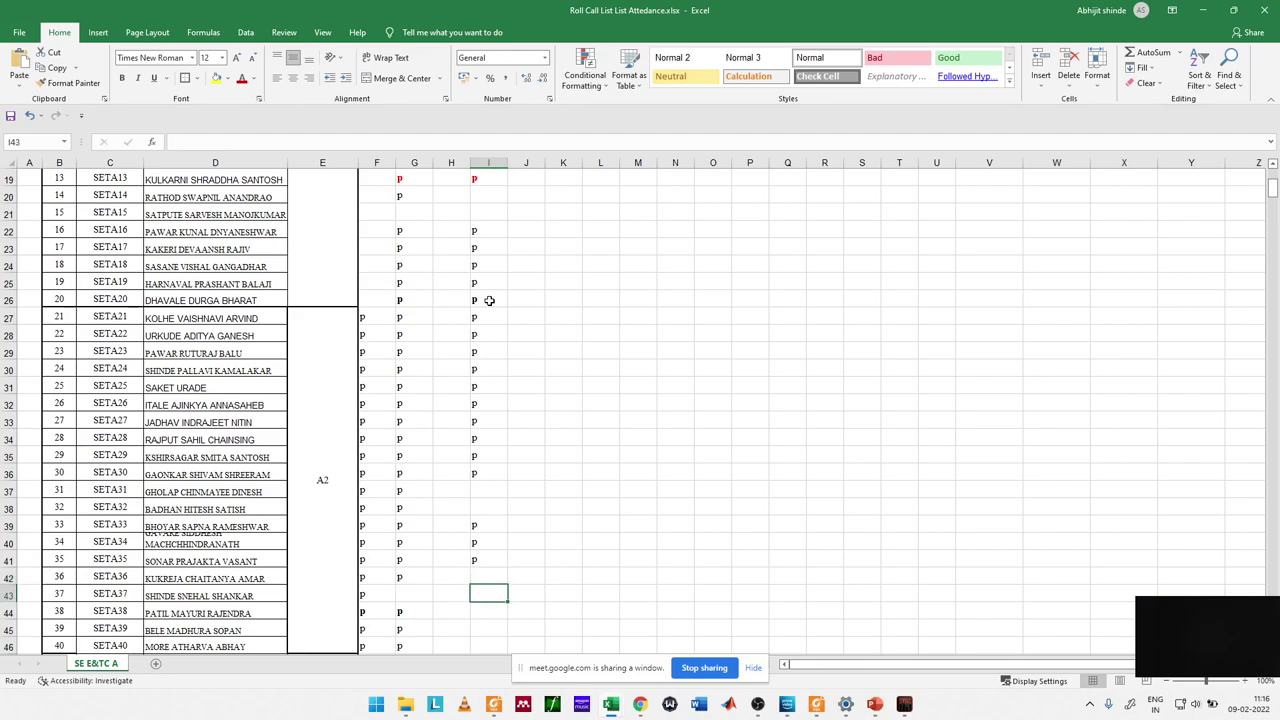
type("p")
key("BackSpace")
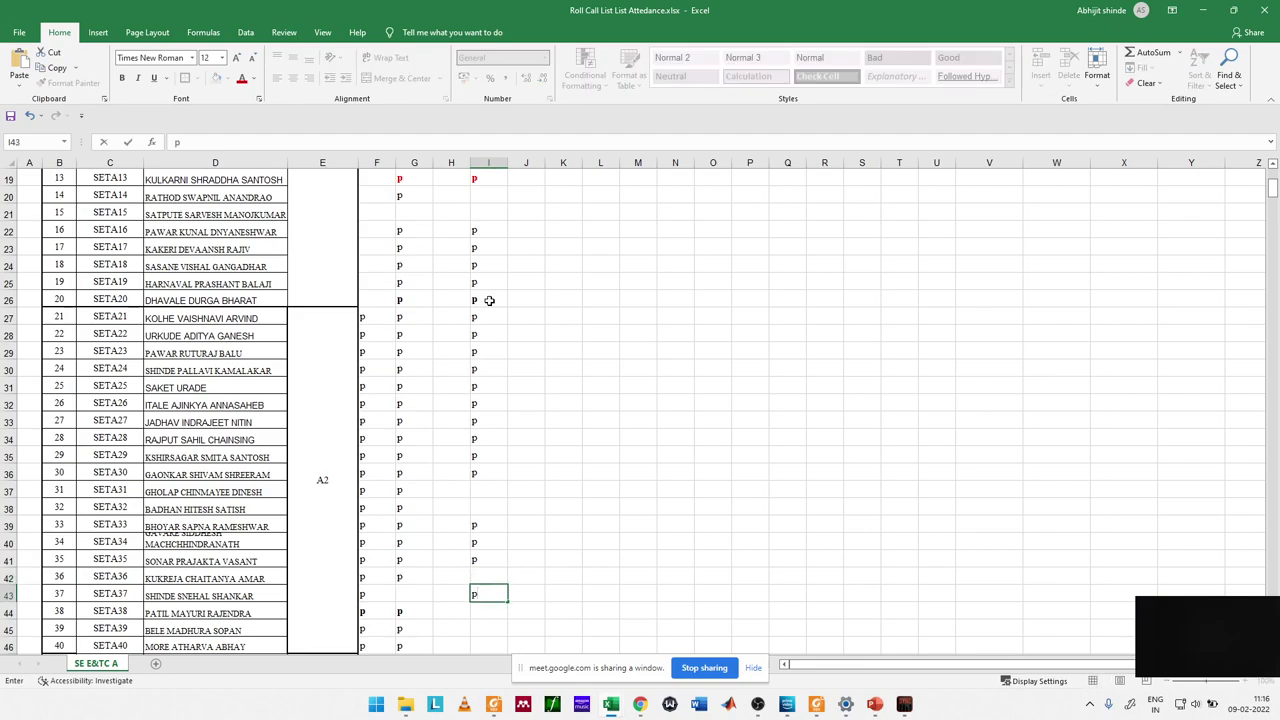
key("Return")
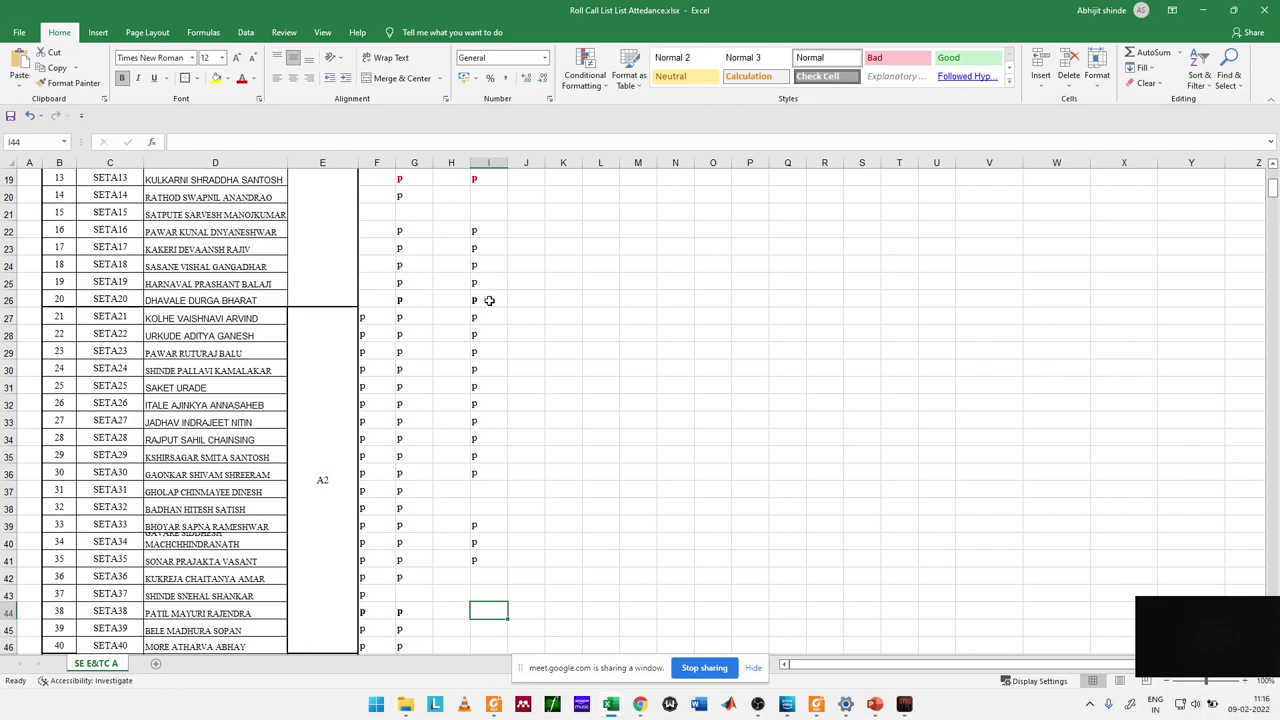
Step: Mark rows 44 through 47 present with p in column I
type("p")
key("Return")
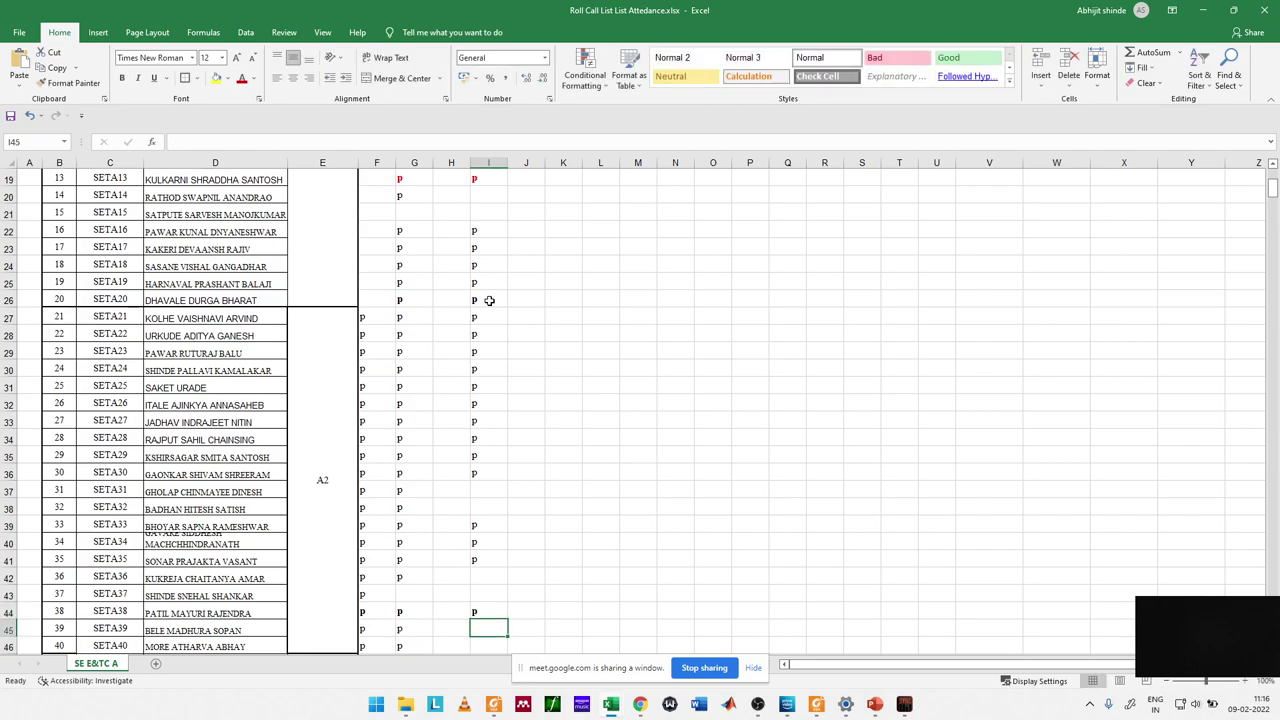
type("p")
key("Return")
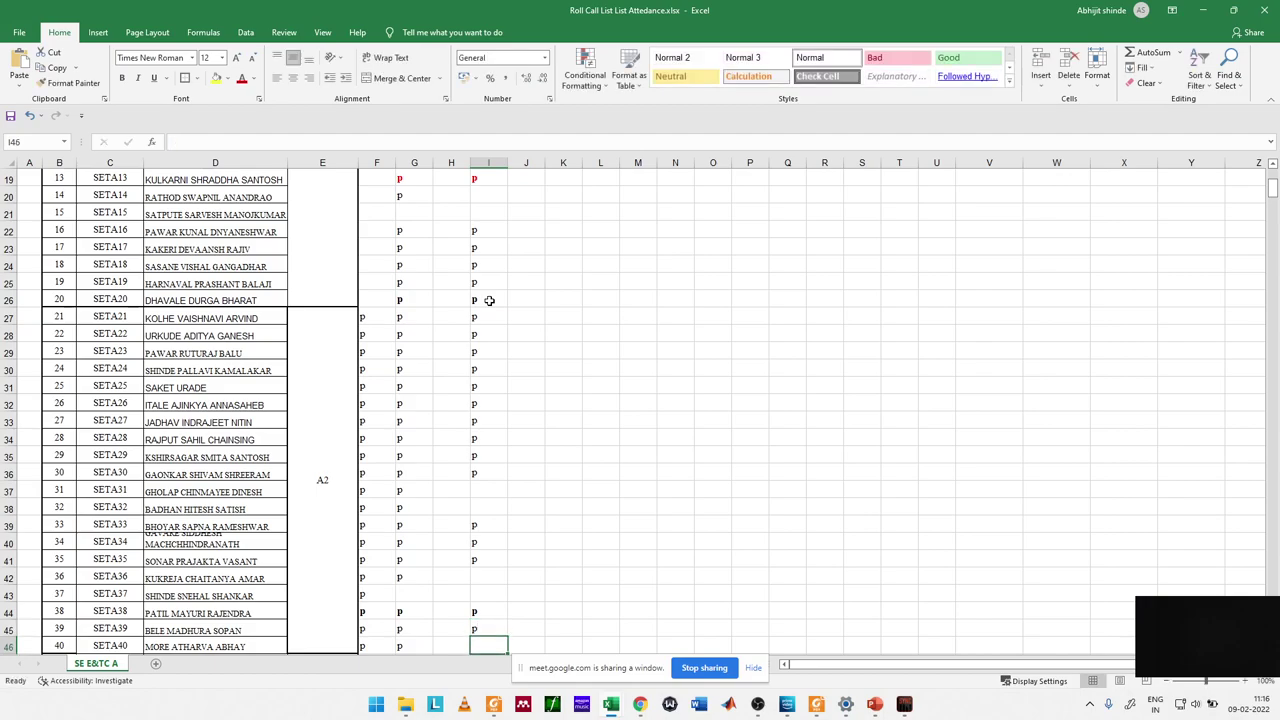
type("p")
key("Return")
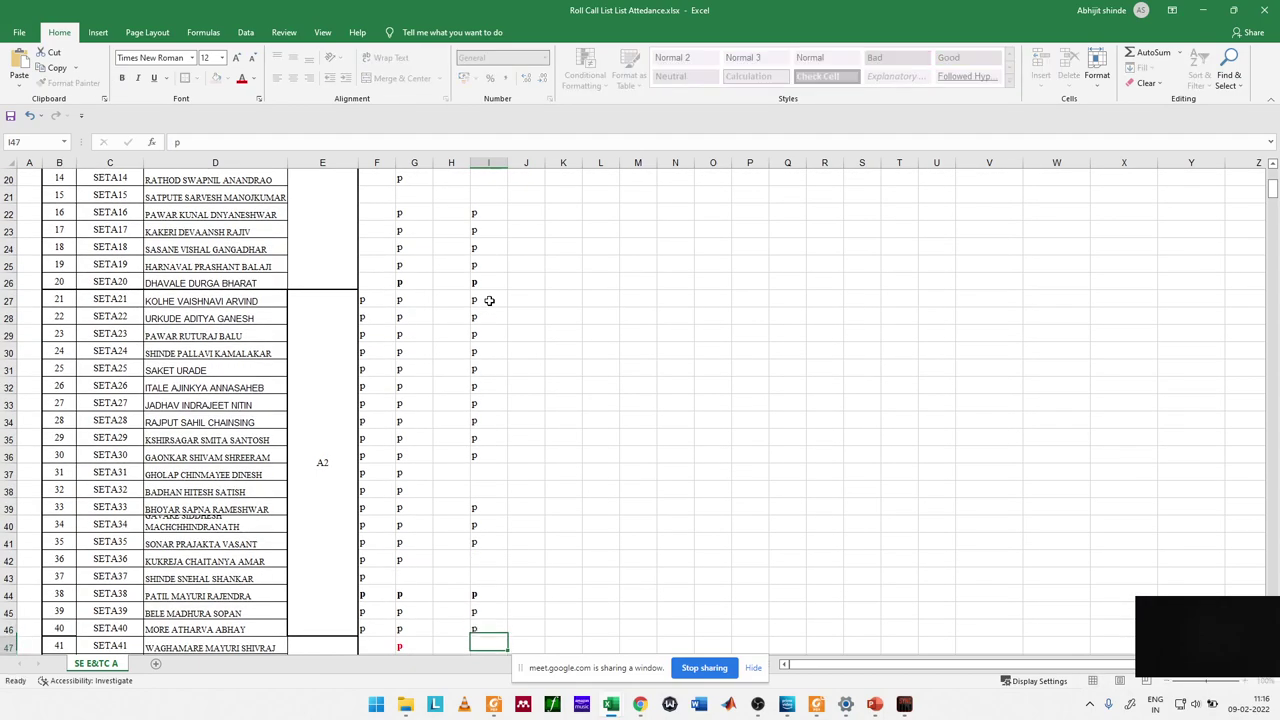
type("p")
key("Return")
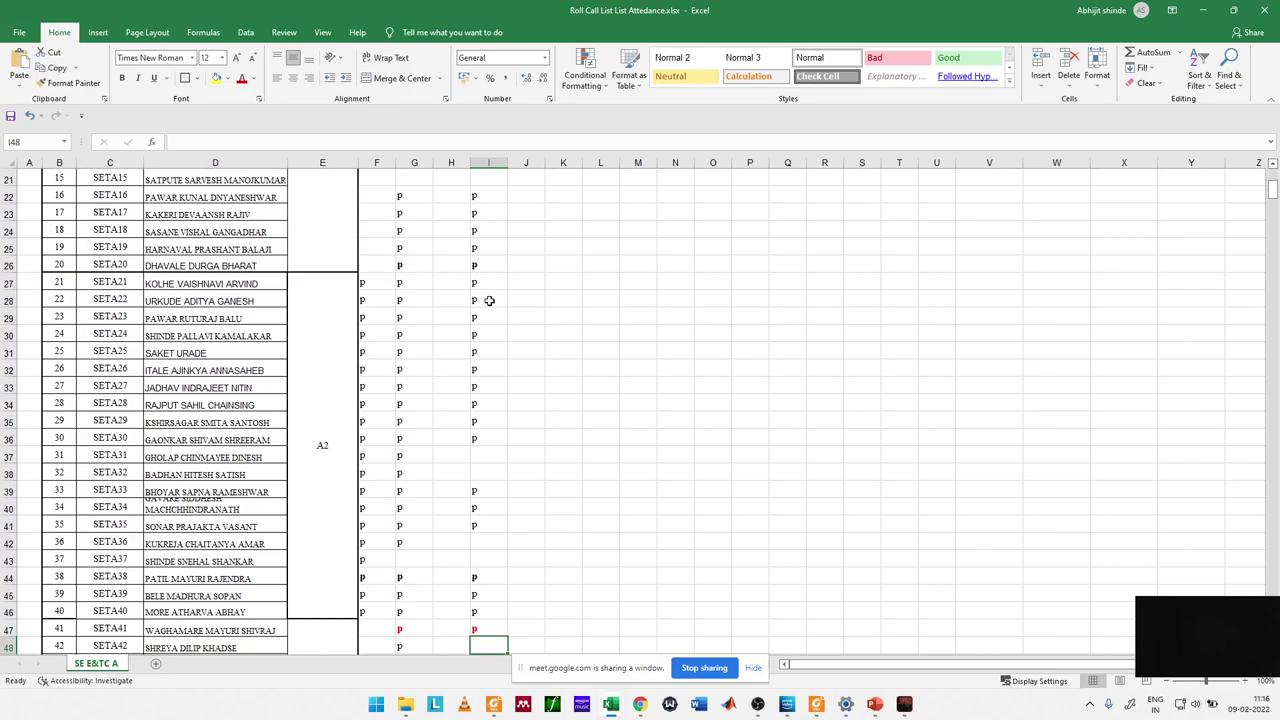
key("Up")
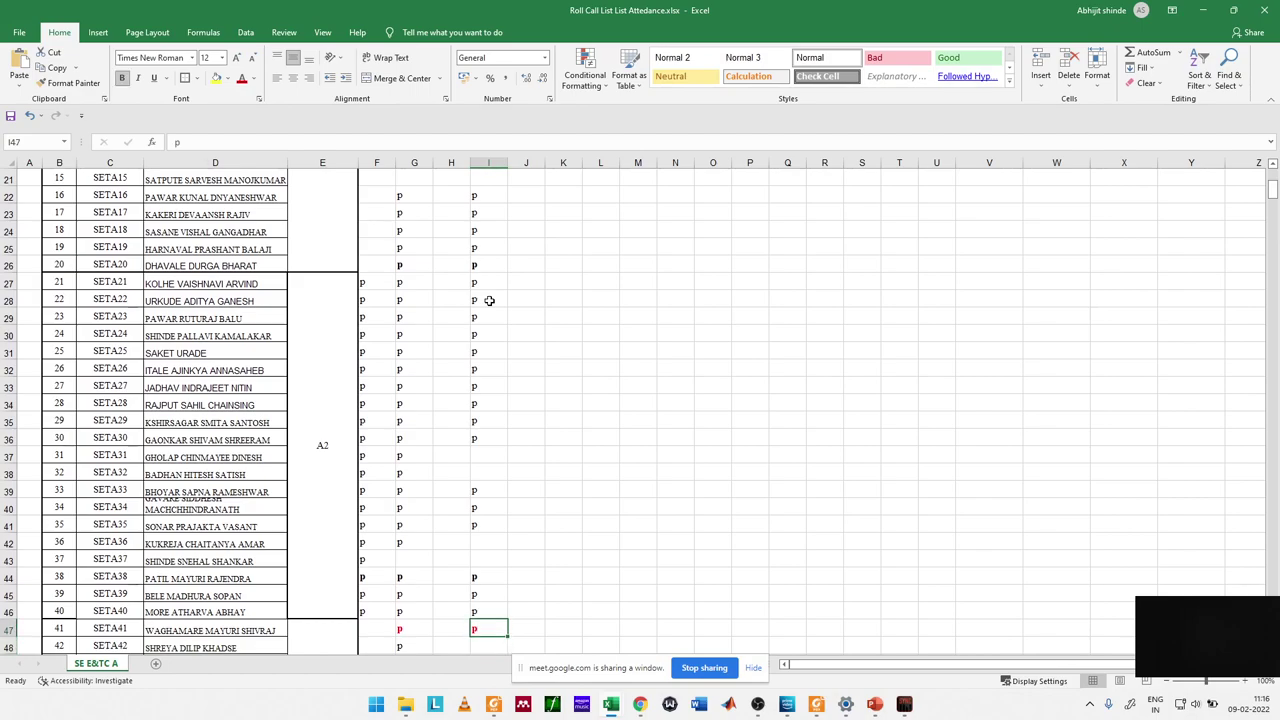
key("Down")
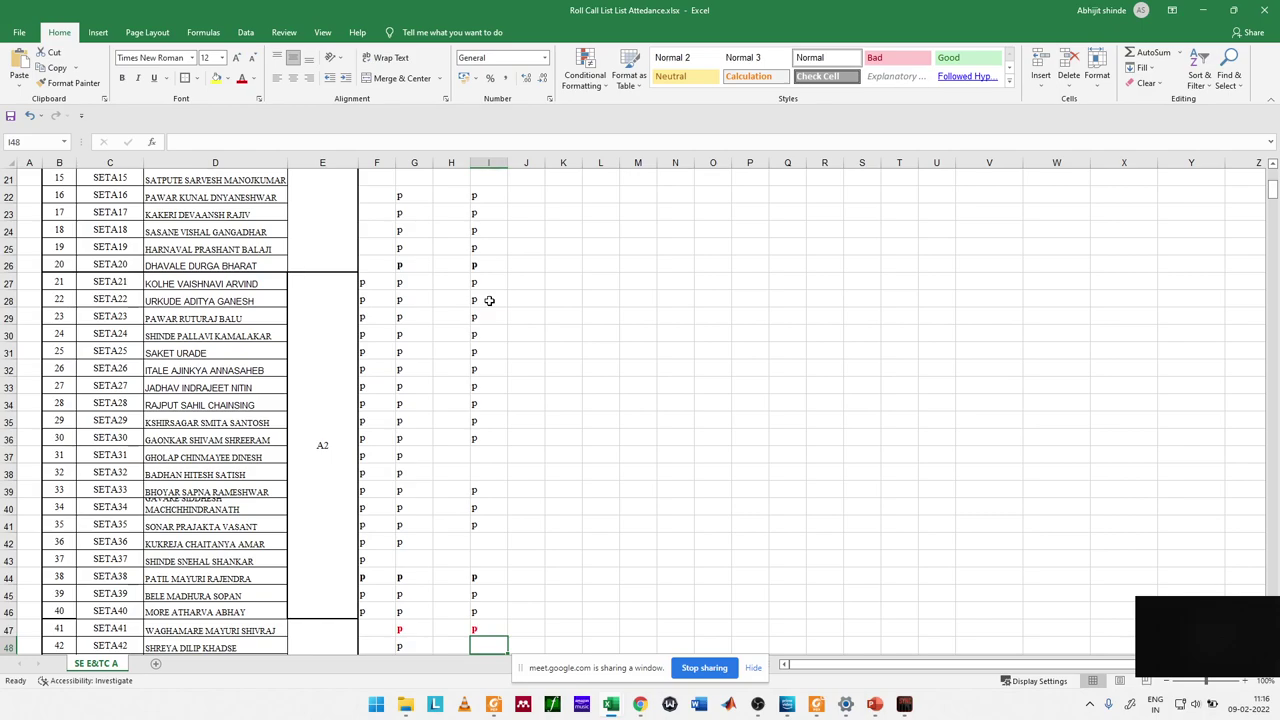
Step: Mark rows 48 through 53 present with p in column I
type("p")
key("Return")
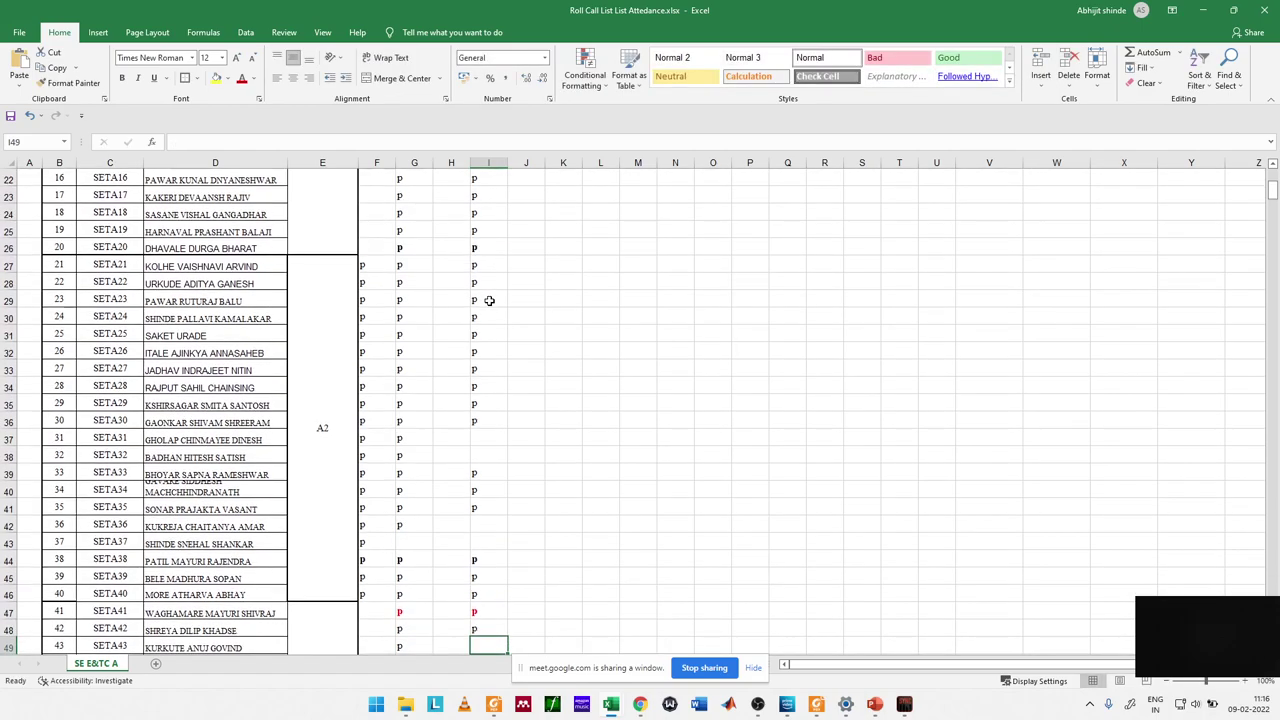
type("p")
key("Return")
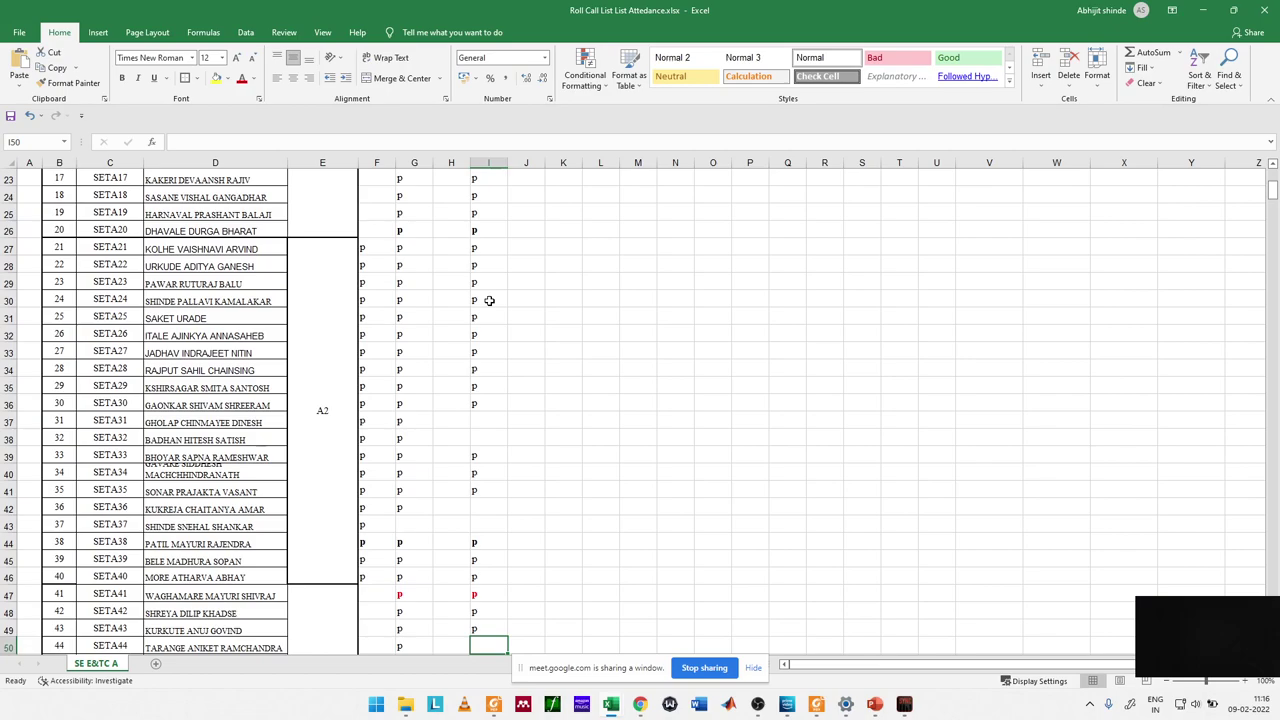
type("p")
key("Return")
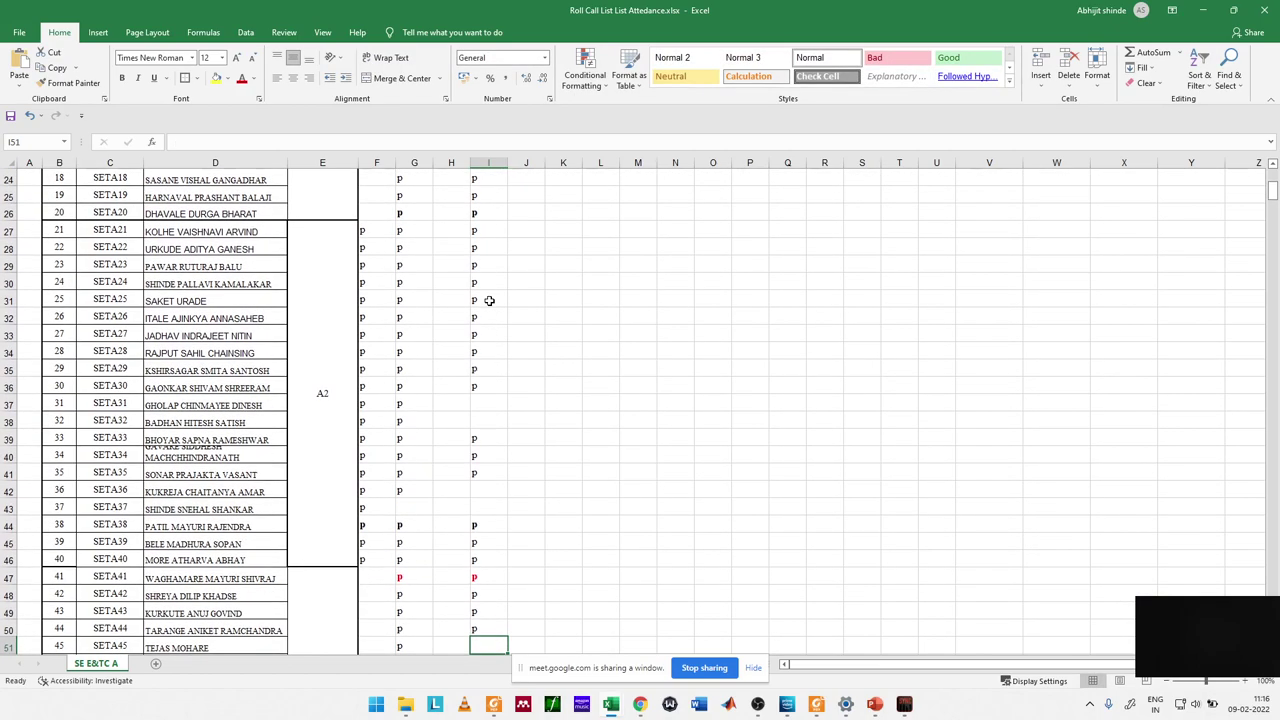
type("p")
key("Return")
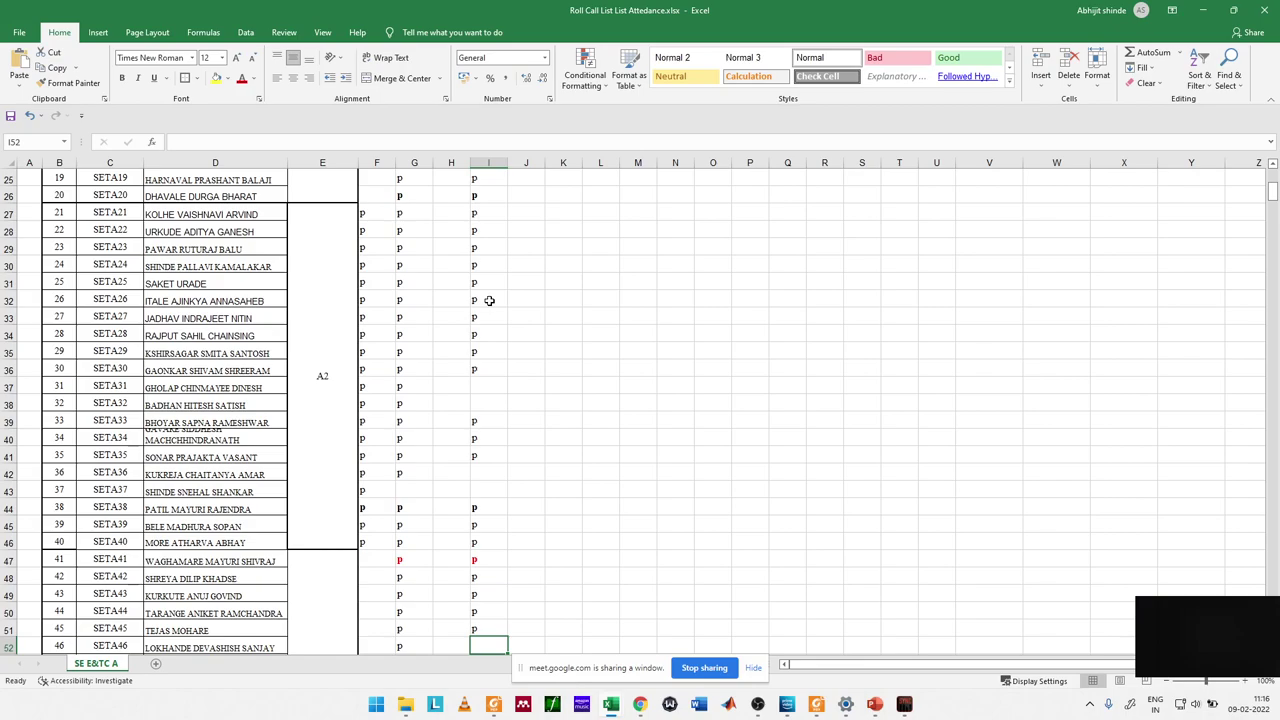
type("p")
key("Return")
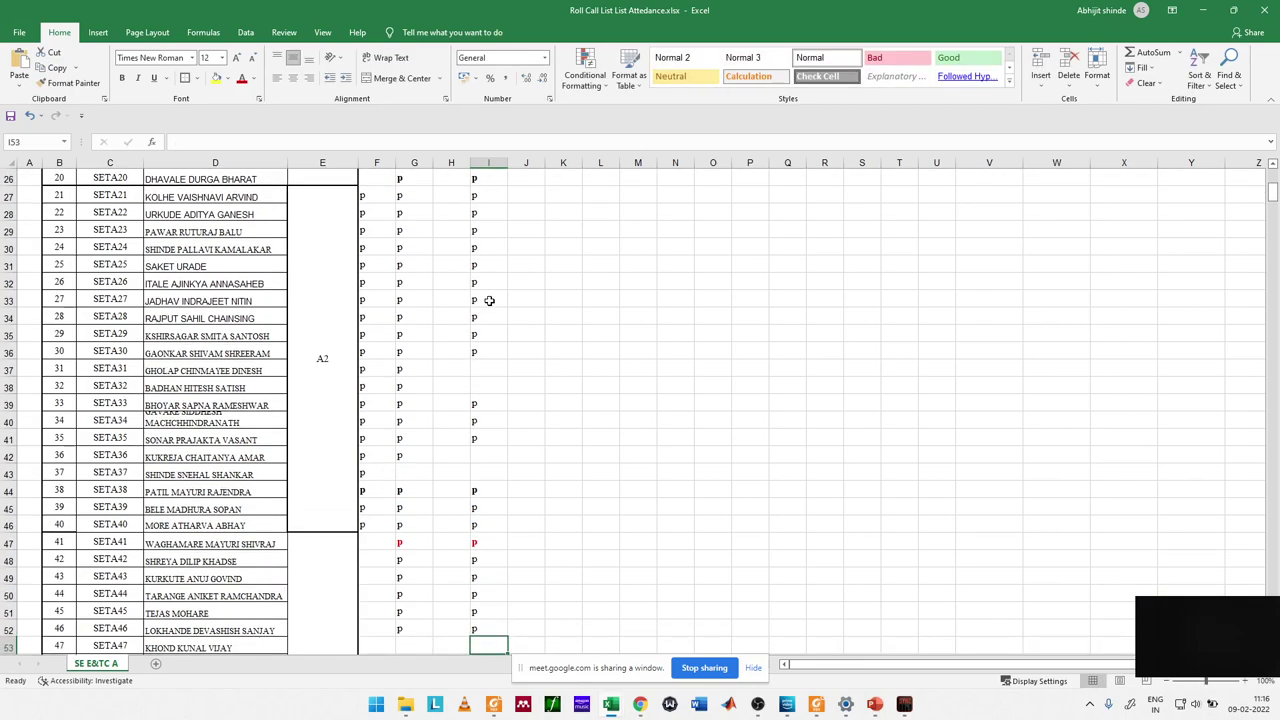
type("p")
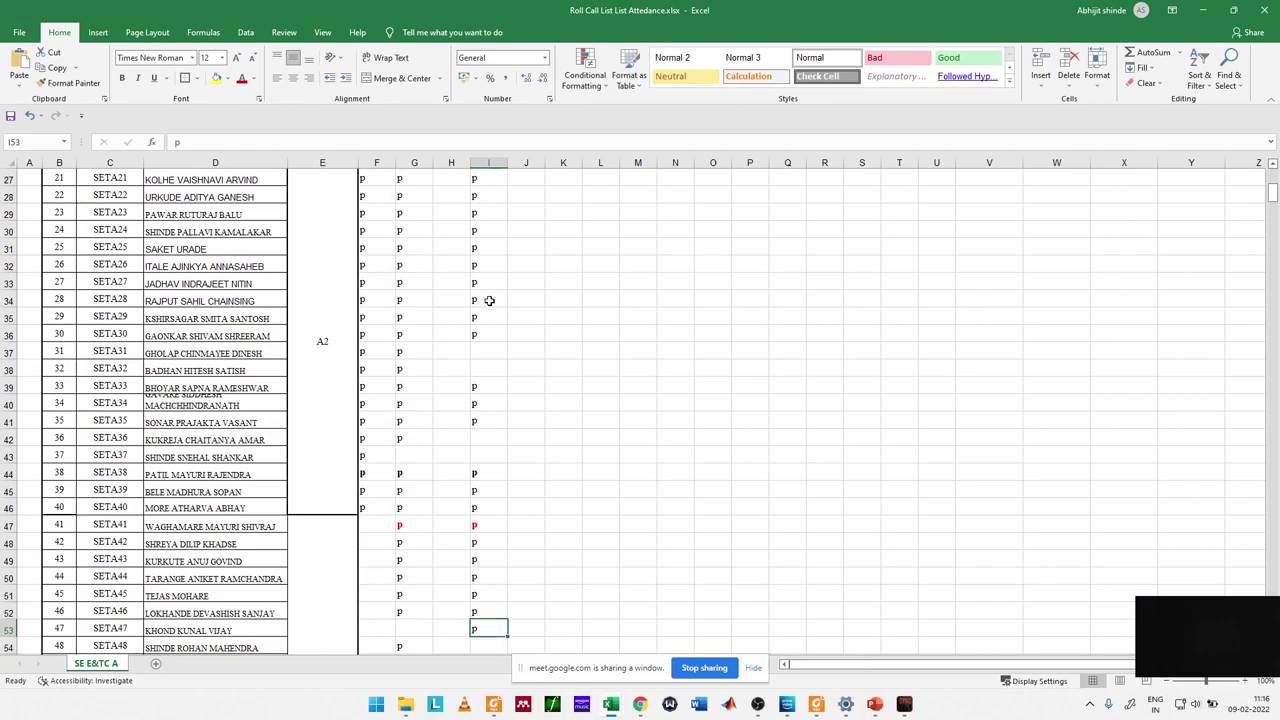
key("Return")
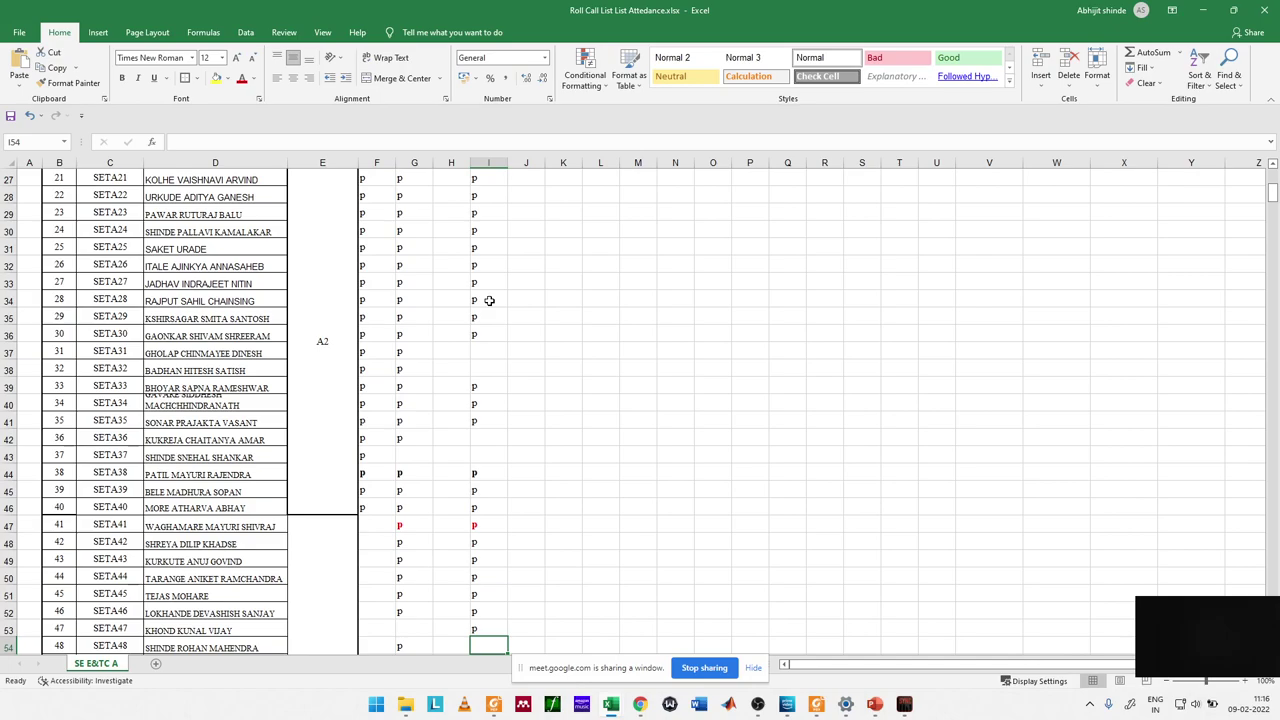
Step: Add a p for row 53 in column G and mark row 55 present, skipping row 54
key("Down")
key("Up")
key("Up")
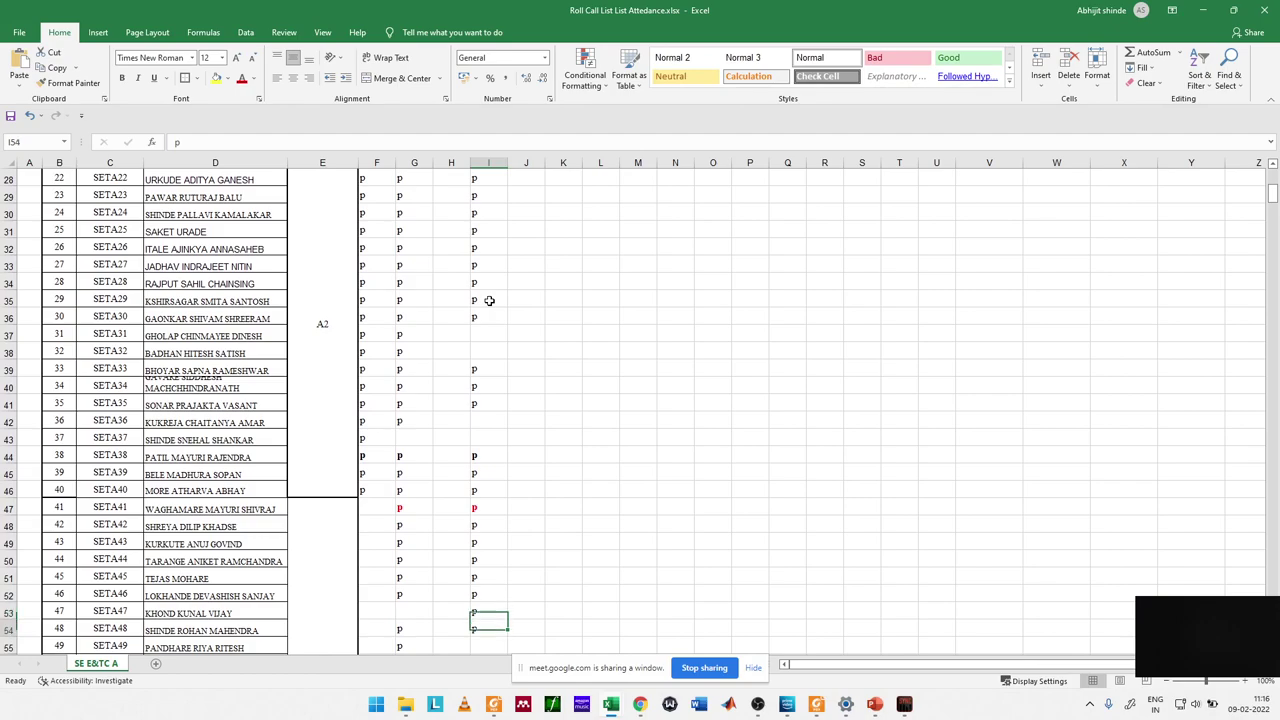
key("Down")
key("Down")
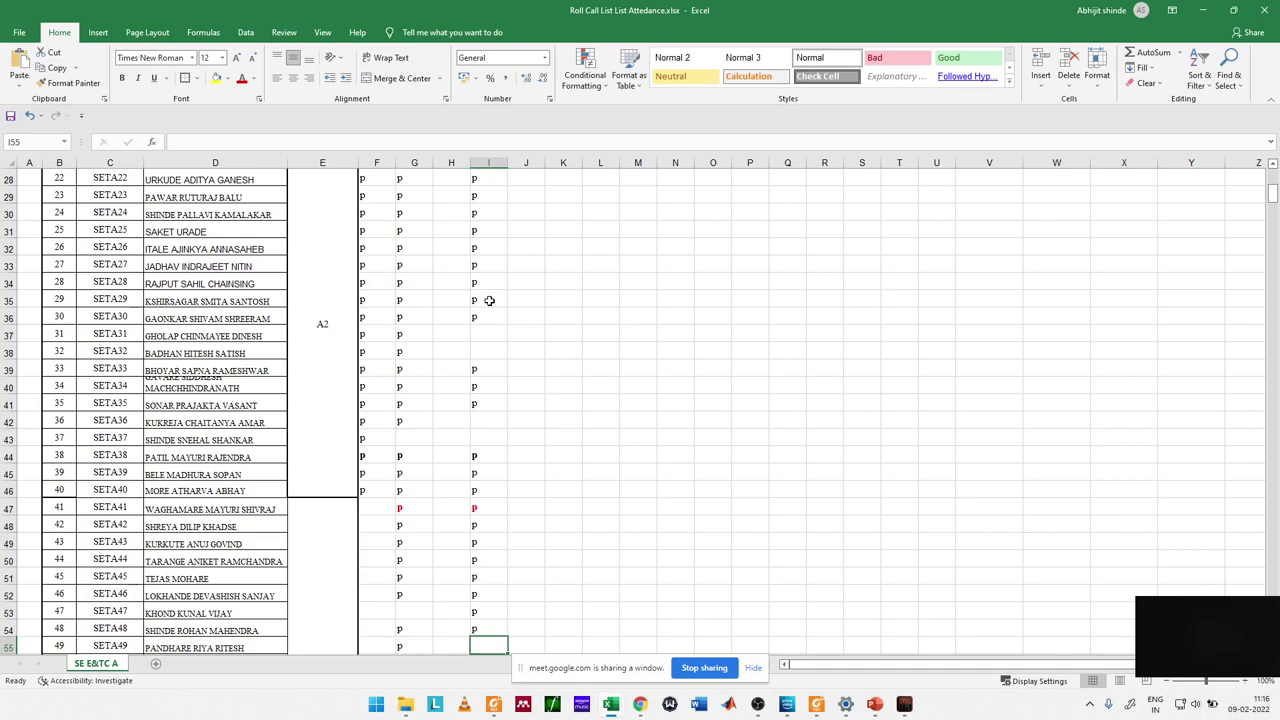
key("Up")
key("Up")
key("Left")
key("Left")
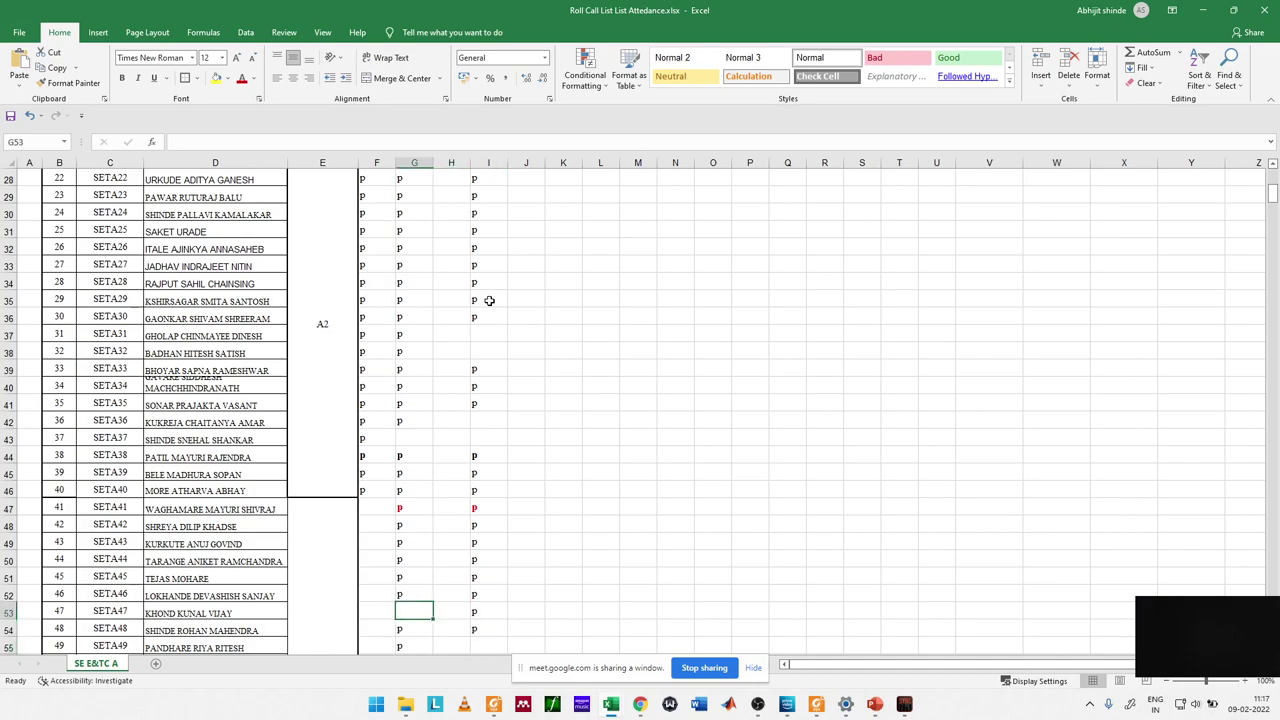
type("p")
key("Return")
key("Down")
key("Right")
key("Right")
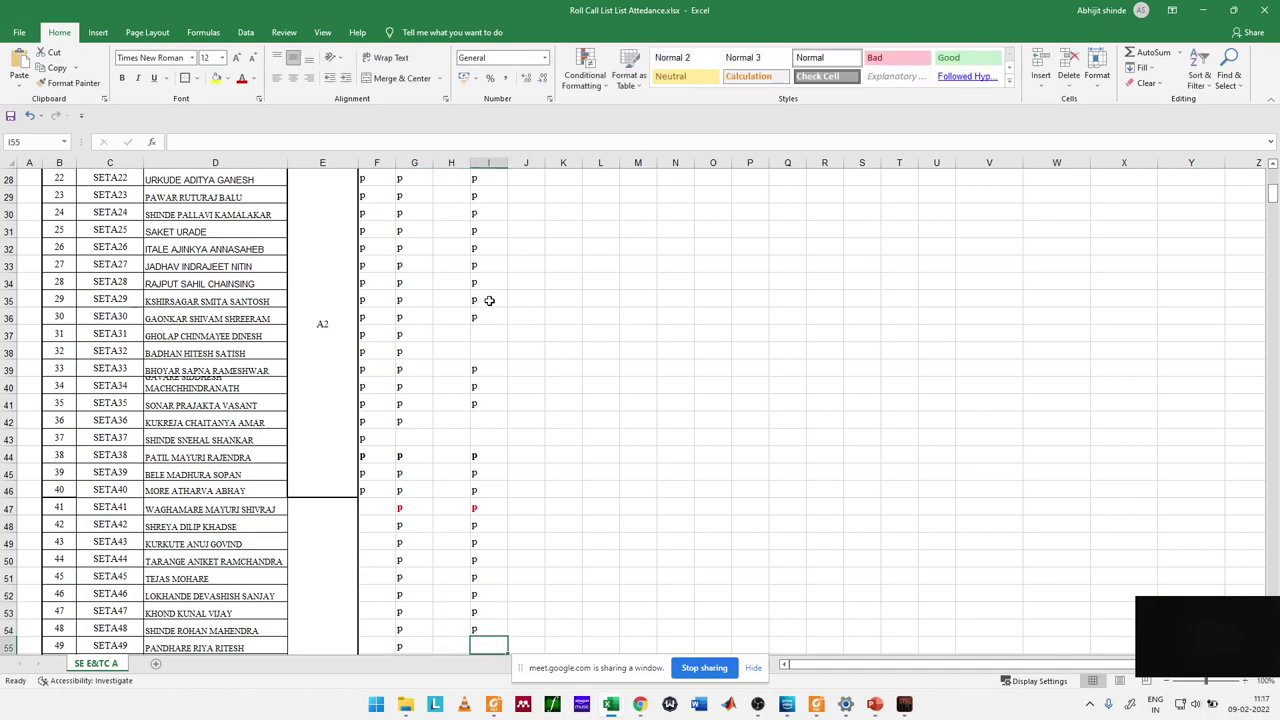
key("Down")
key("Up")
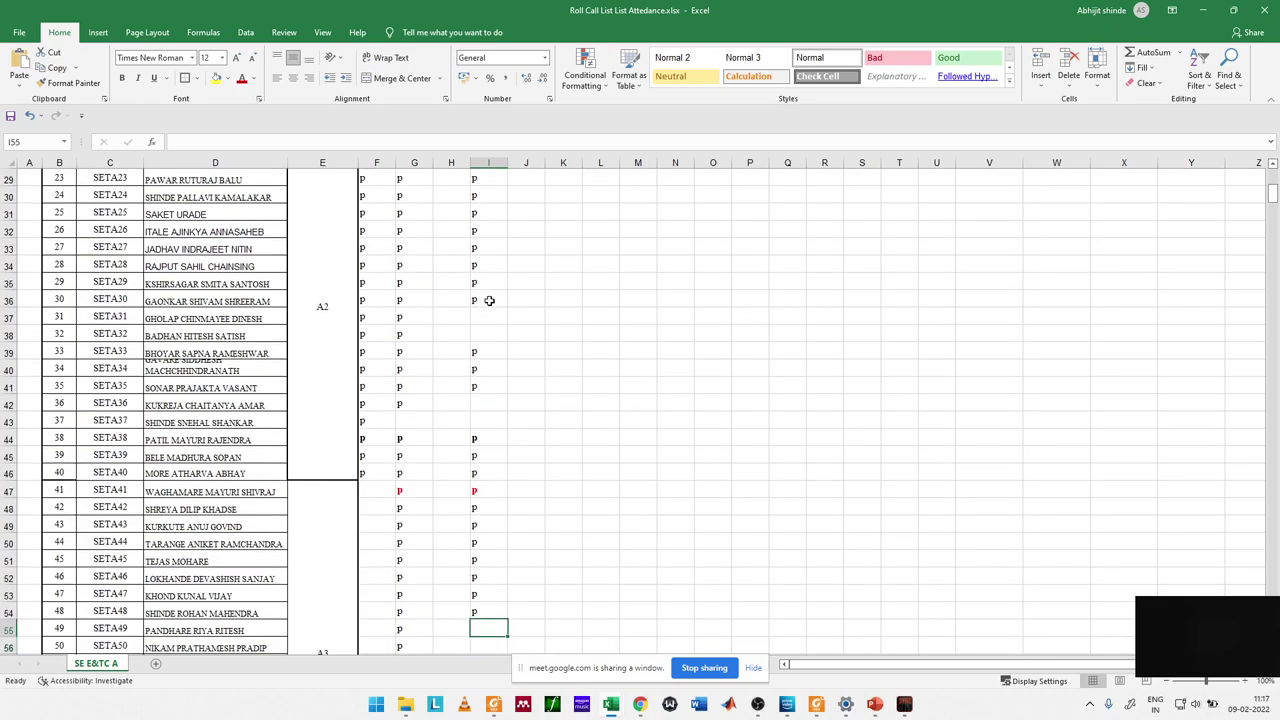
type("p")
key("Return")
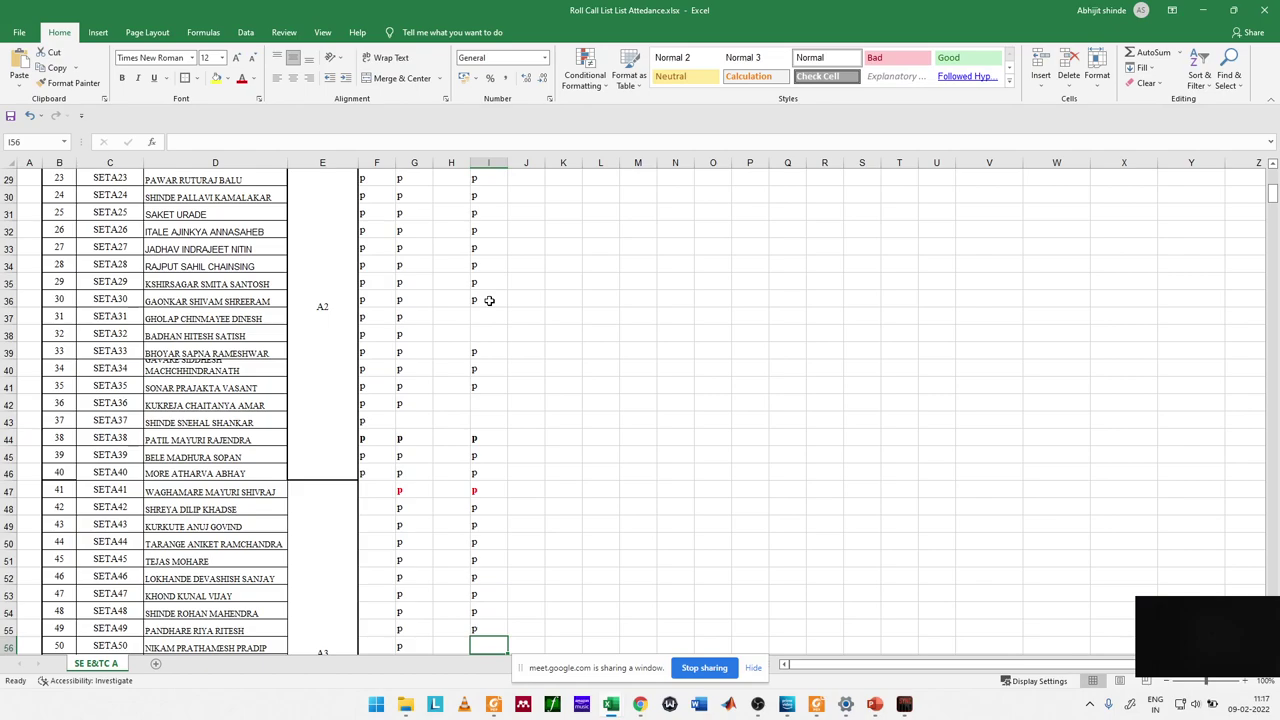
Step: Leave I56 blank and mark I57 through I59 present with p
type("p")
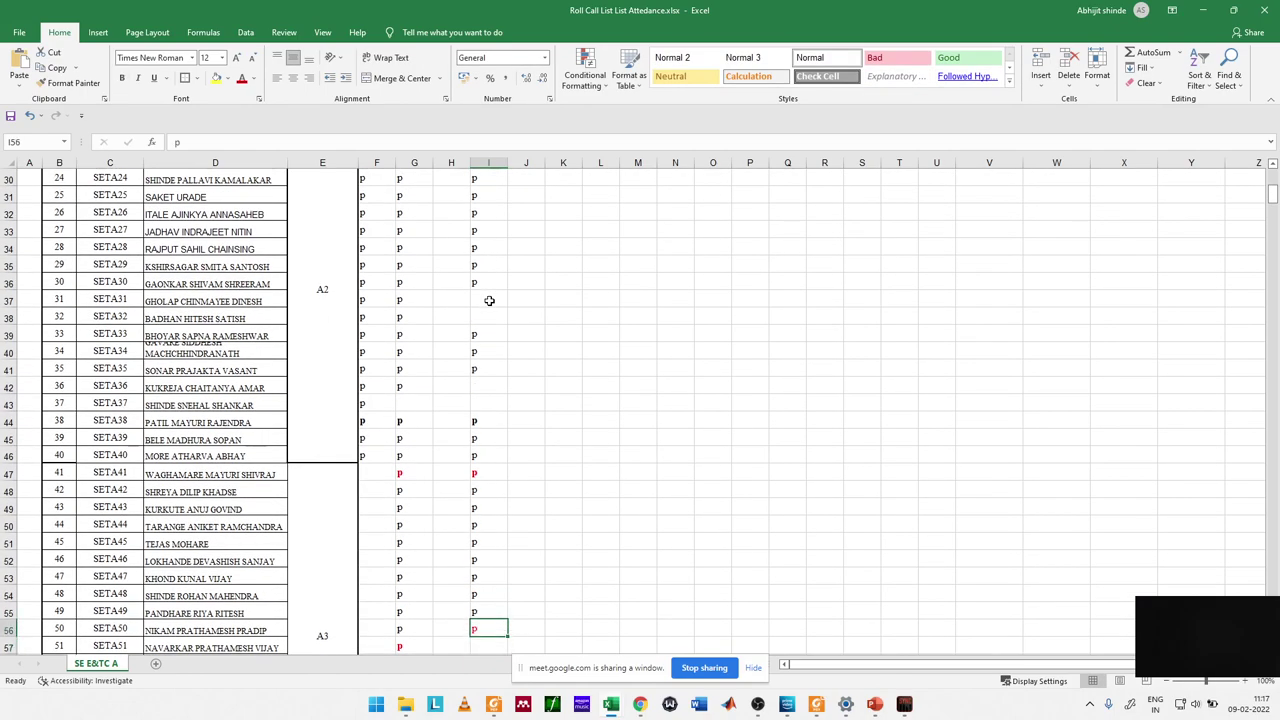
key("BackSpace")
key("Return")
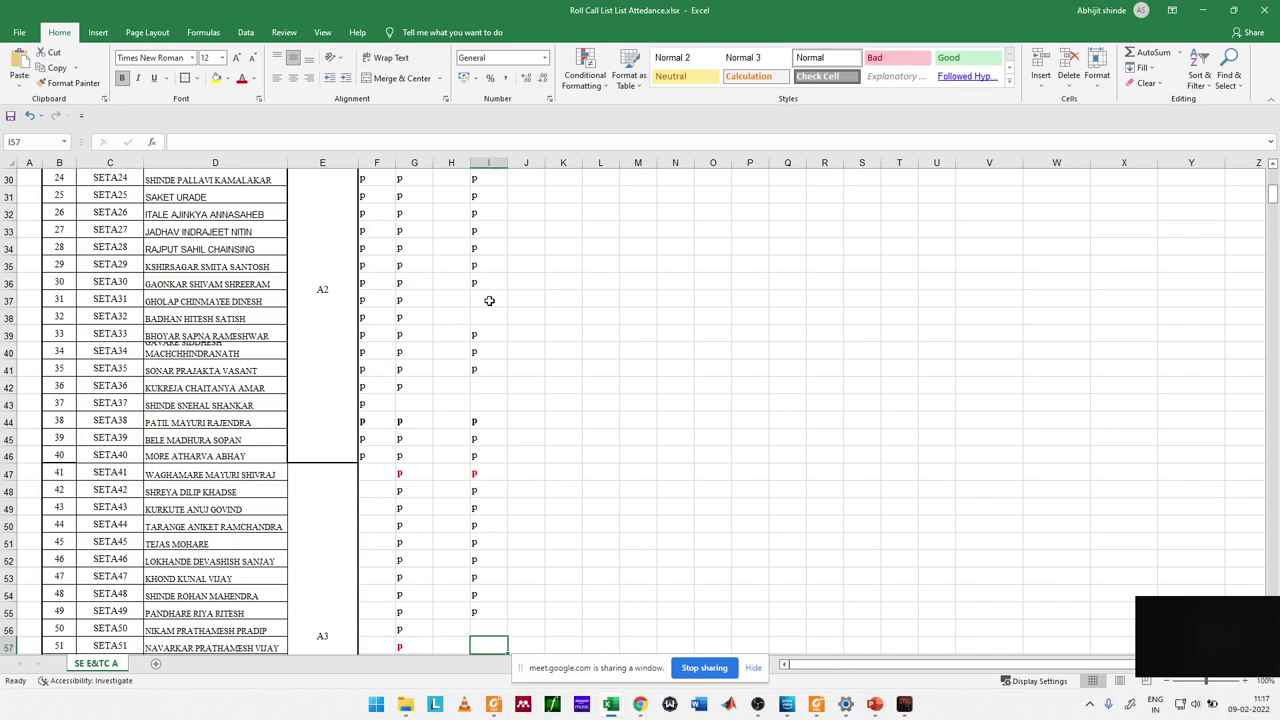
type("p")
key("Return")
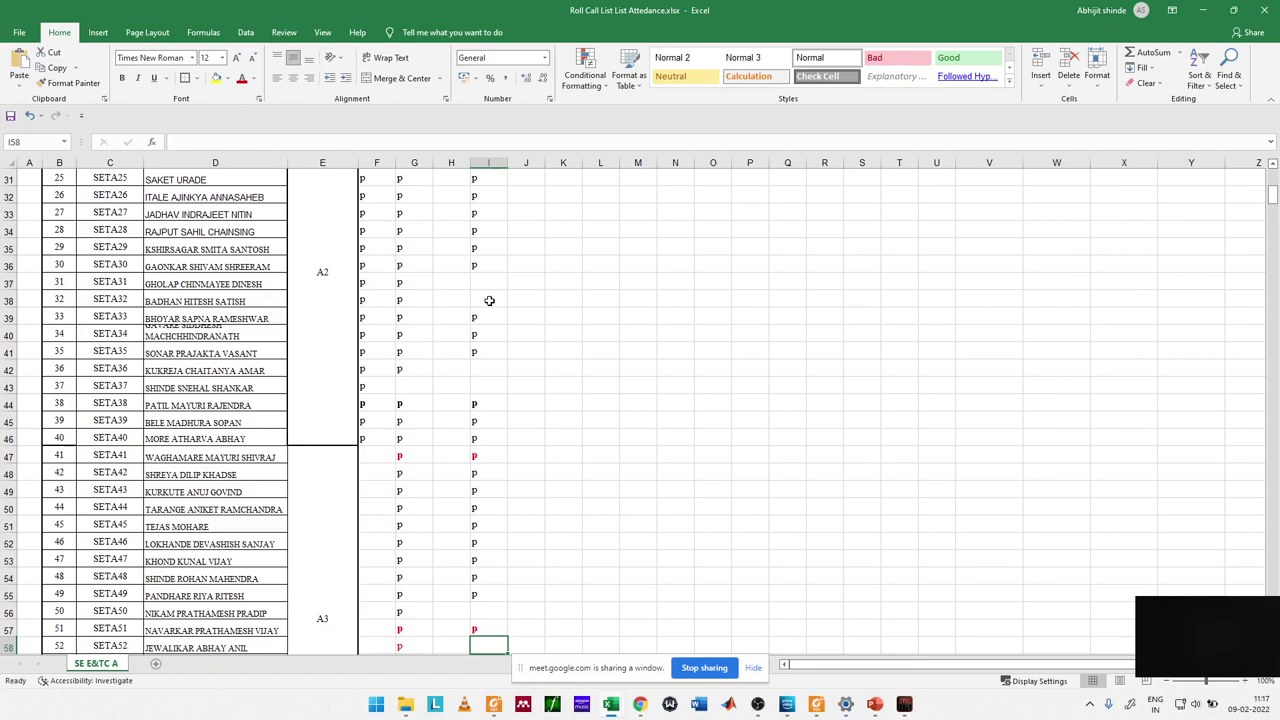
type("p")
key("Return")
key("Up")
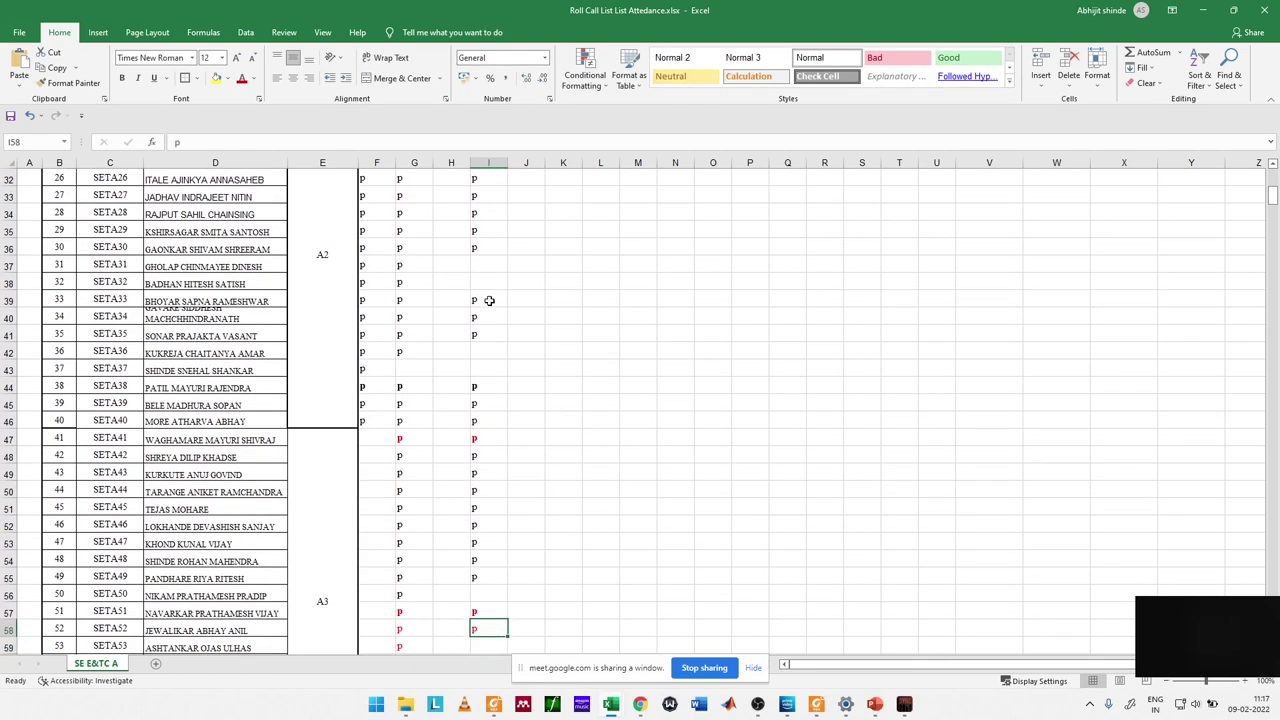
key("Down")
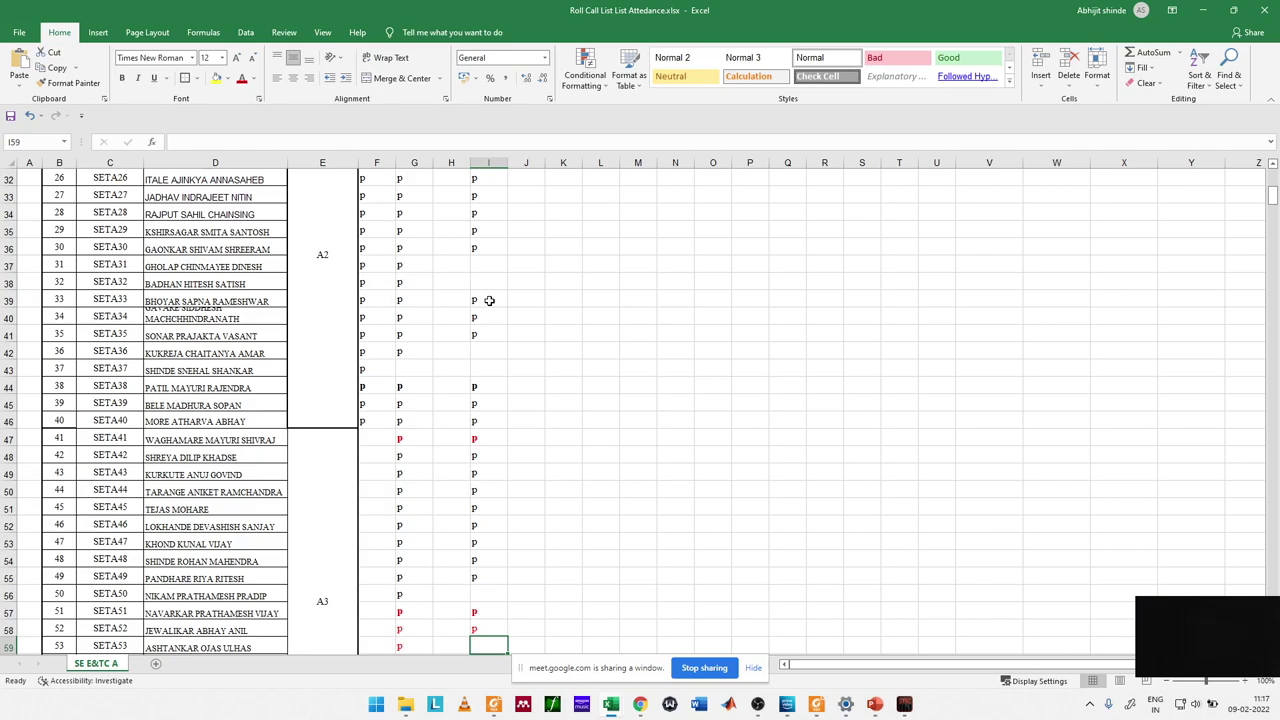
type("p")
key("Return")
Step: Put p marks in cells I60 through I64
type("p")
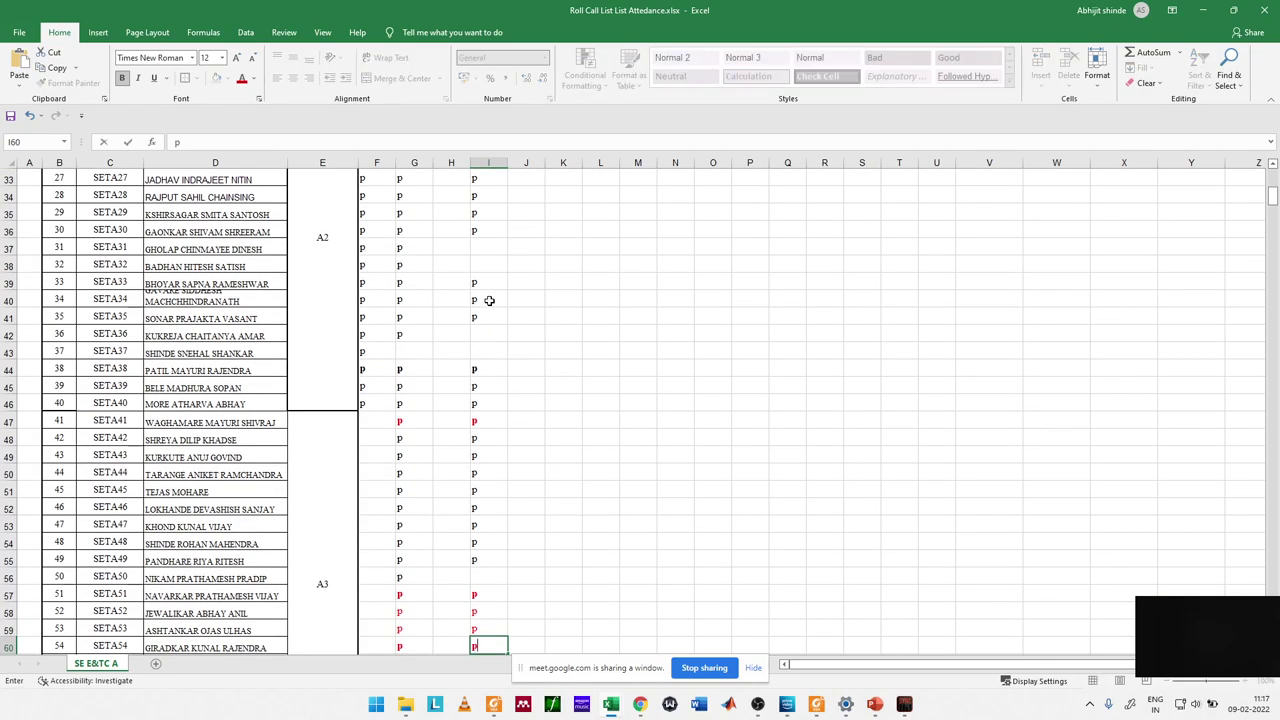
key("Return")
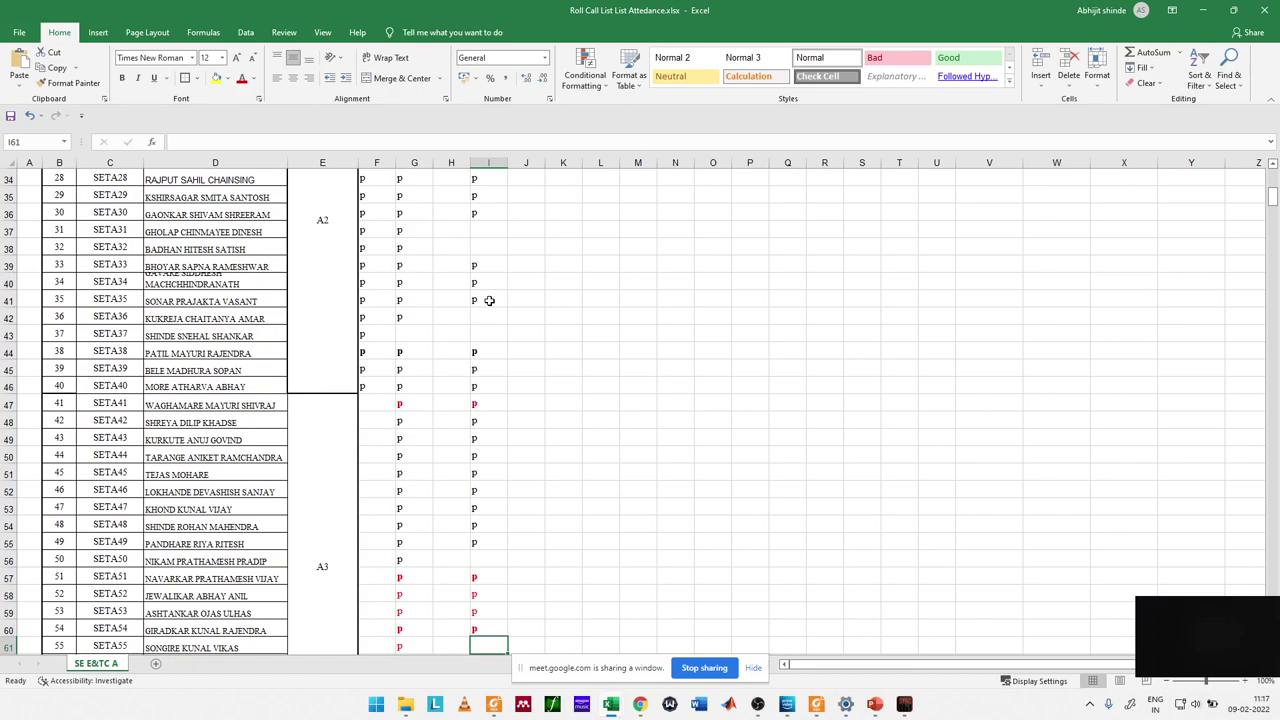
type("p")
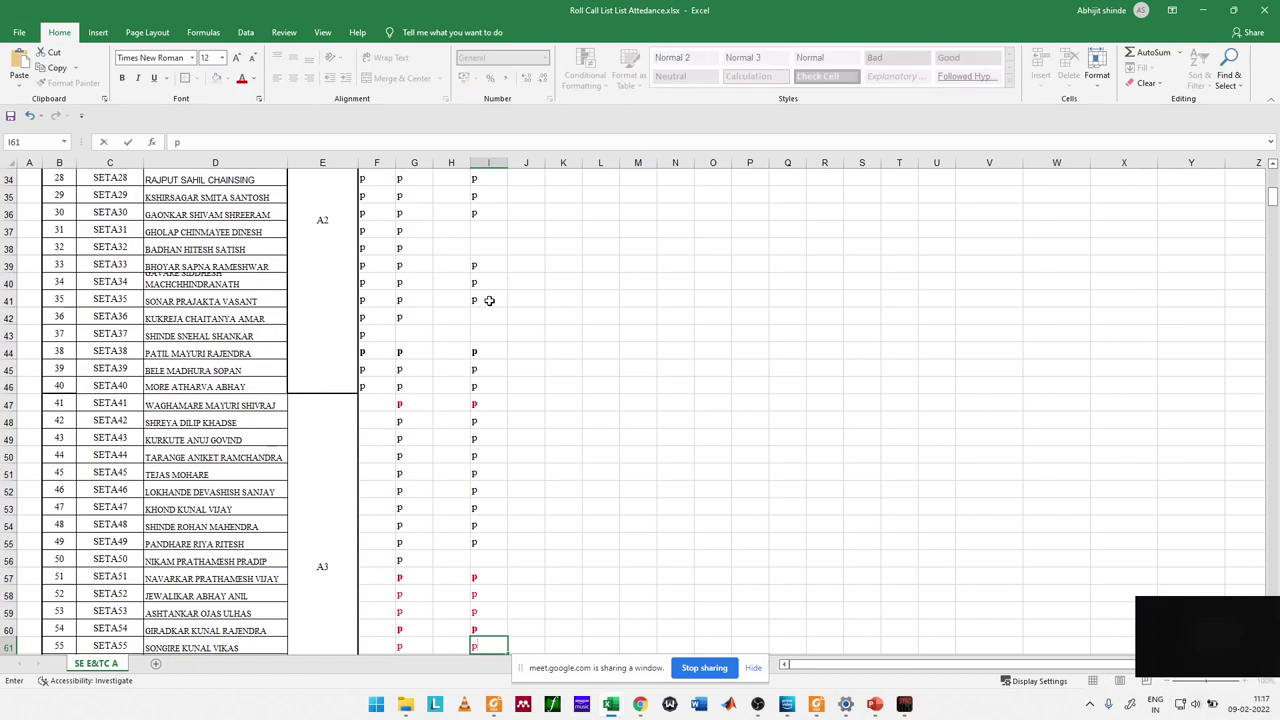
key("Return")
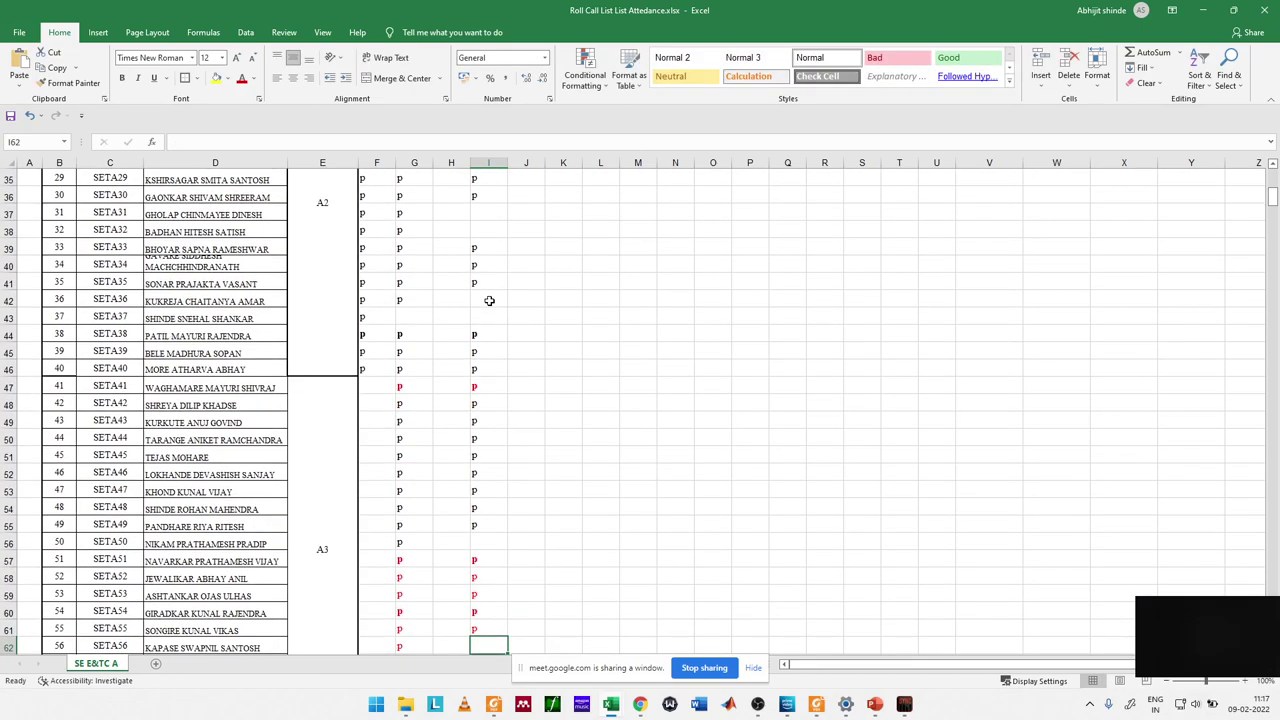
type("p")
key("Return")
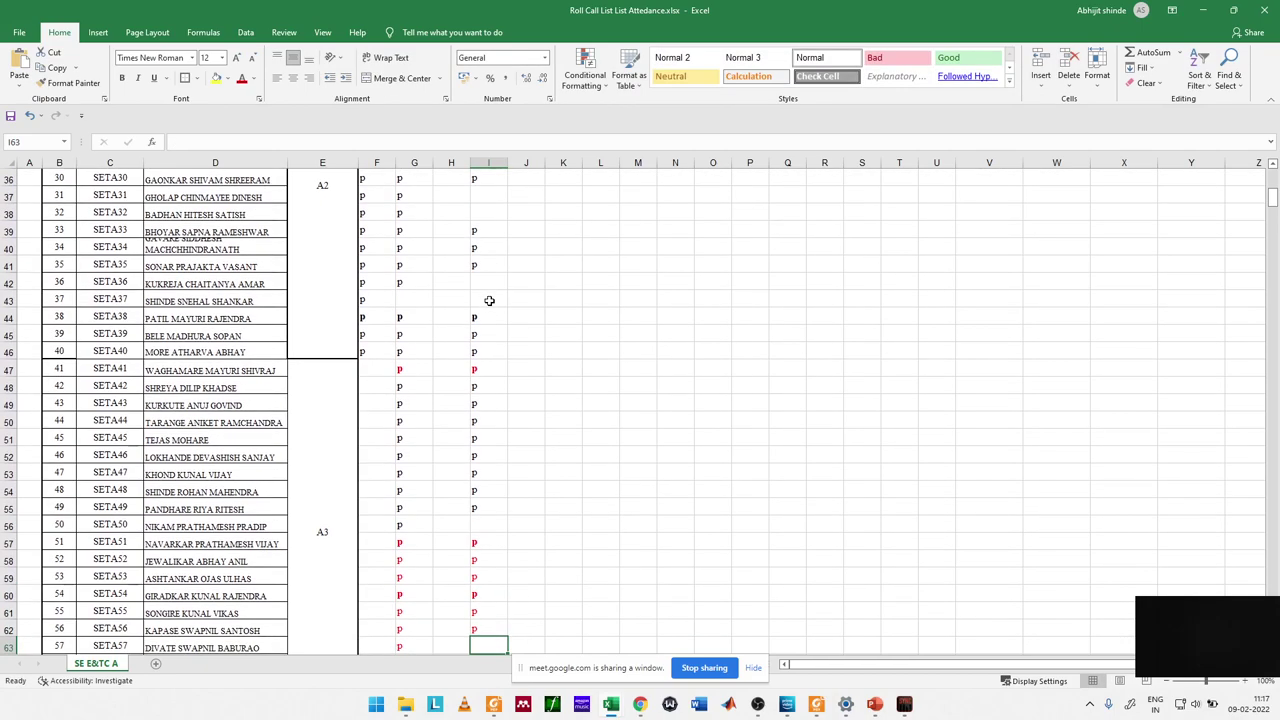
type("p")
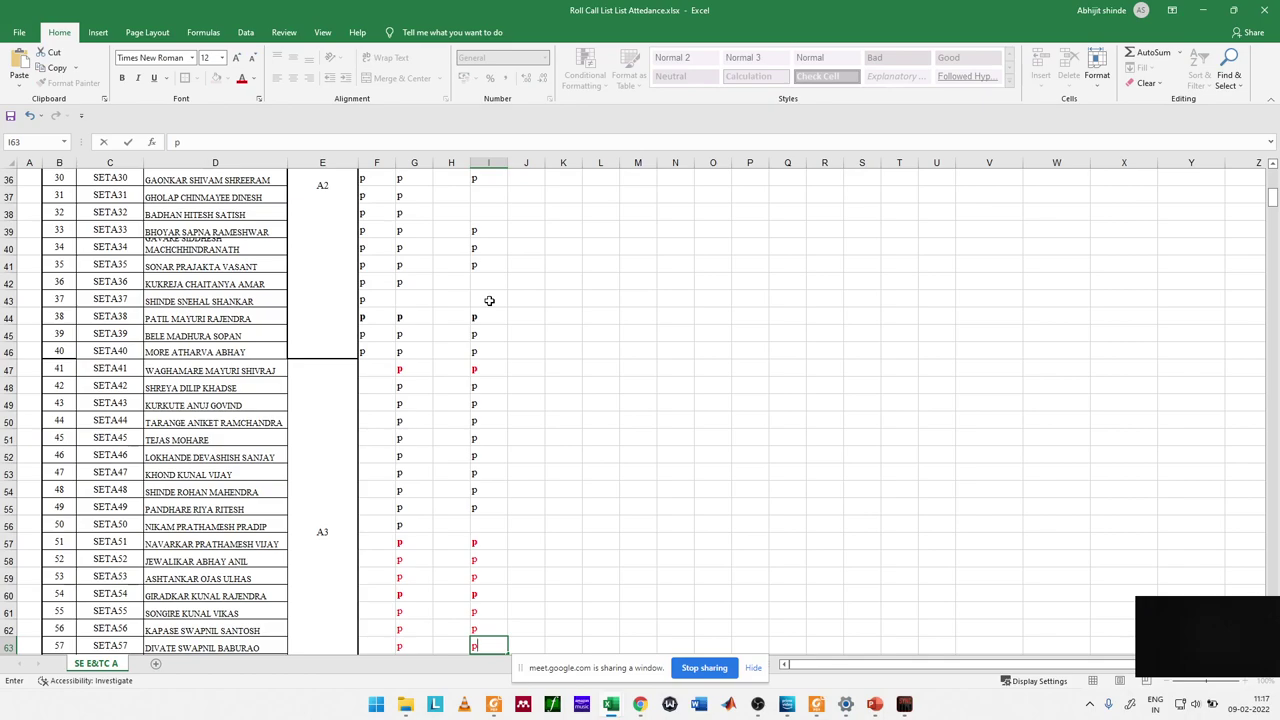
key("Return")
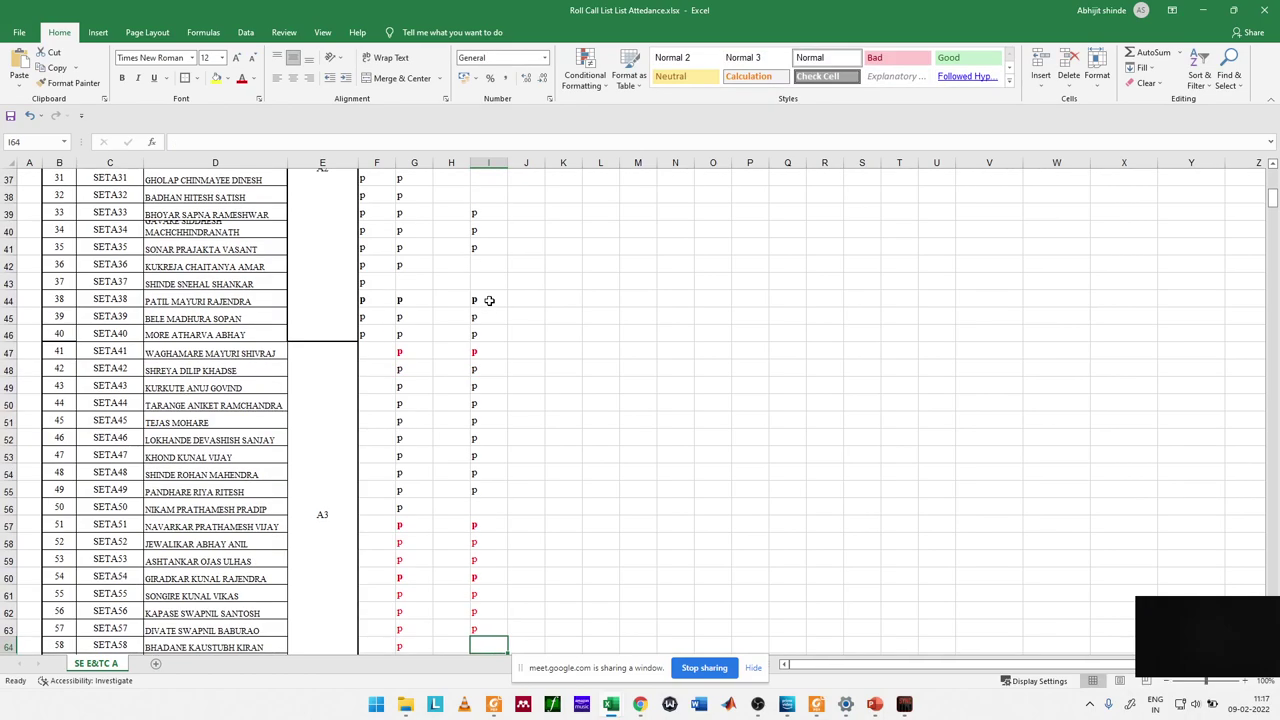
type("p")
key("Return")
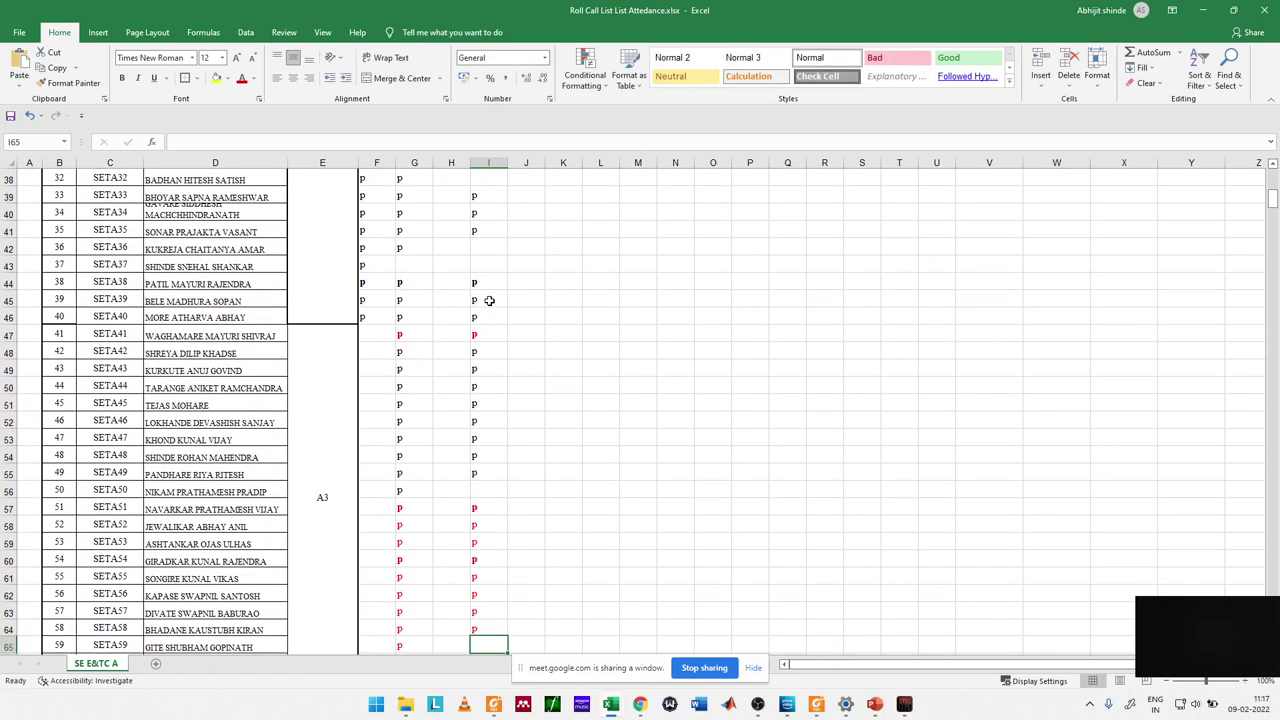
Step: Mark I65 present and clear the extra p from I66
type("p")
key("Return")
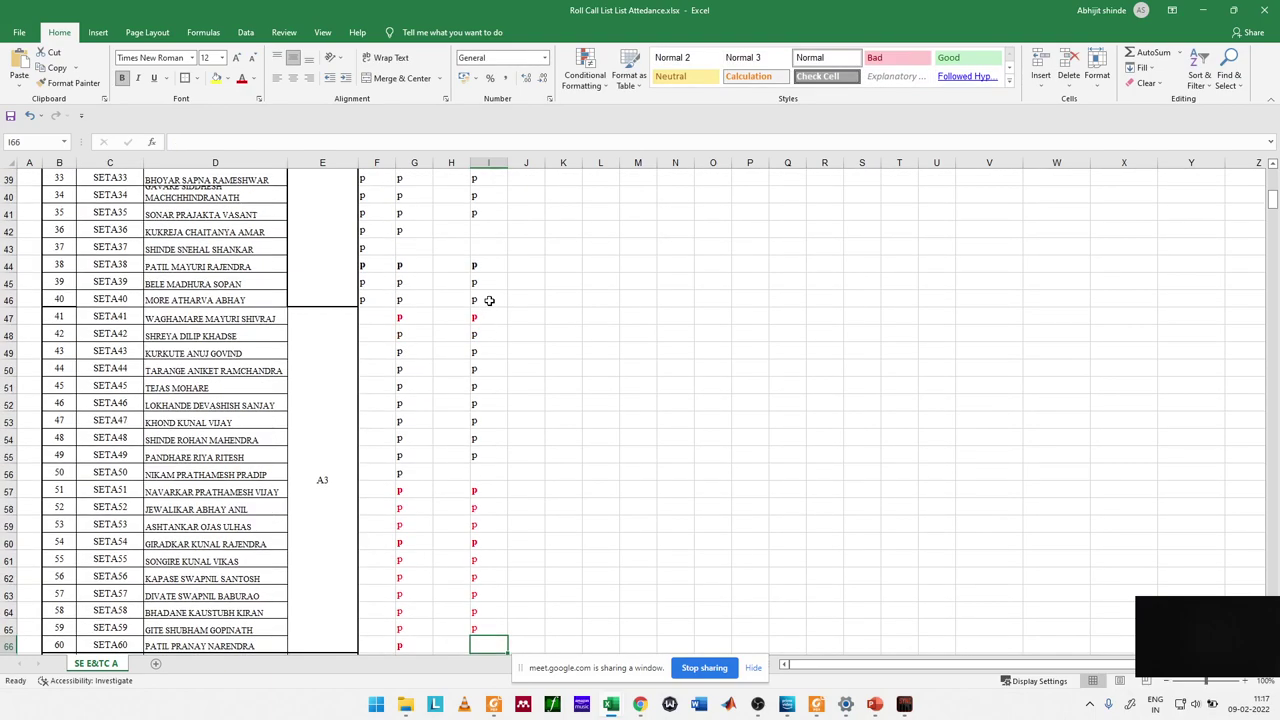
type("p")
key("Return")
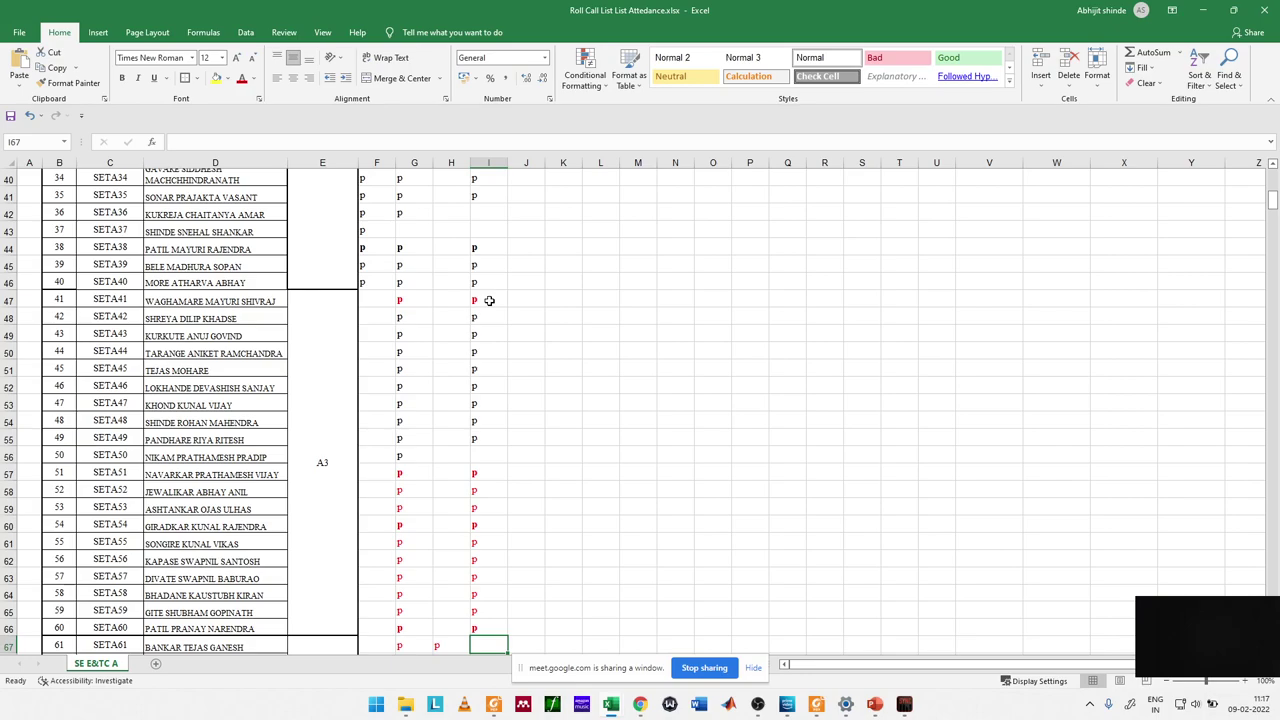
key("Up")
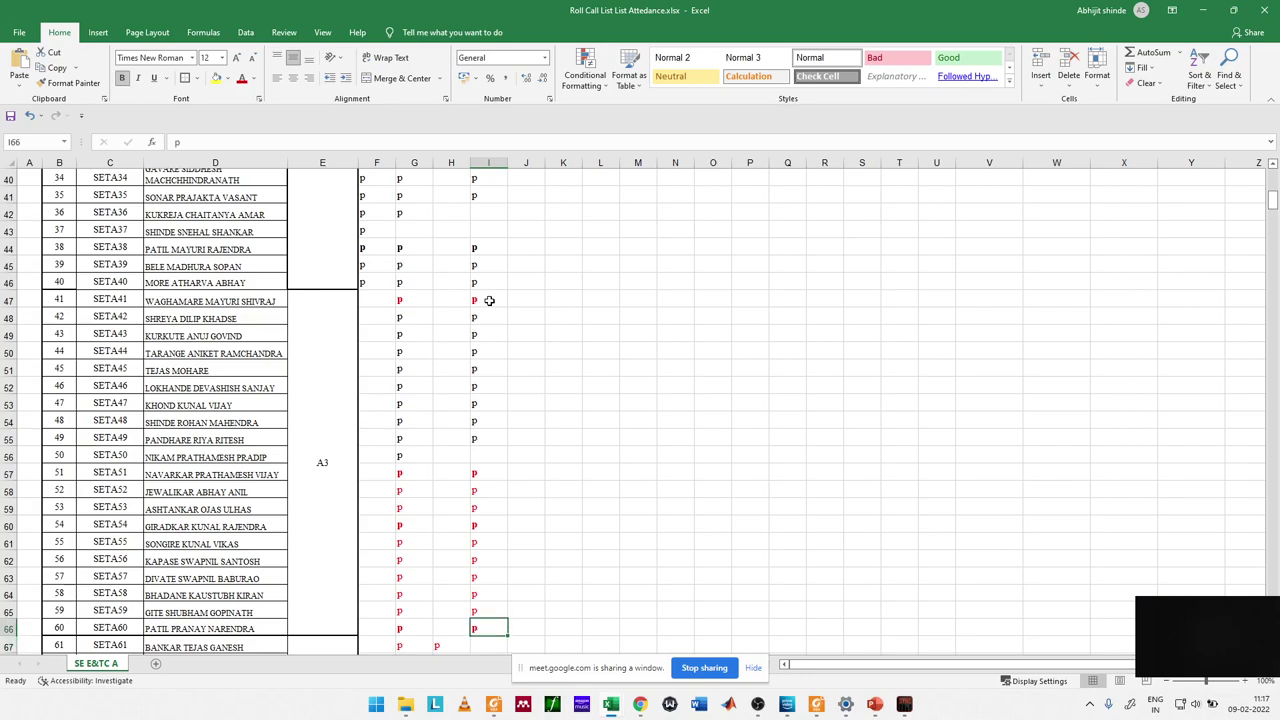
key("Delete")
key("Down")
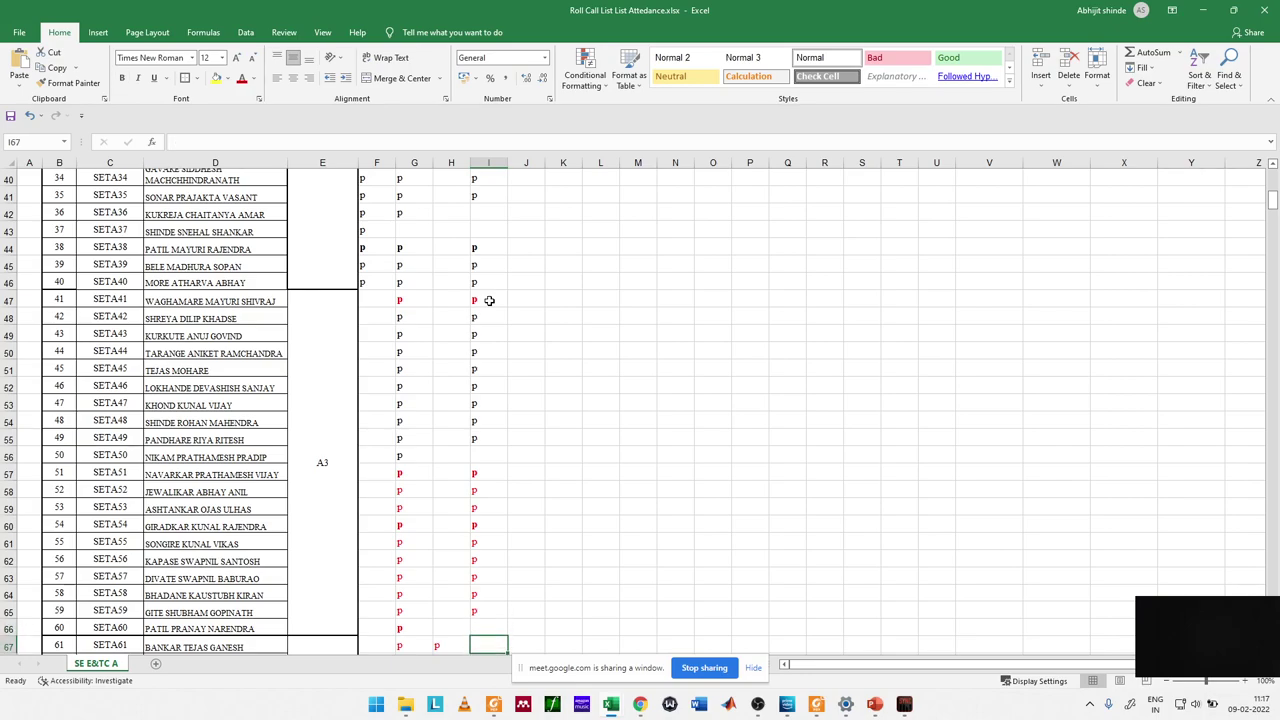
Step: Put p marks in cells I67 through I71
type("p")
key("Return")
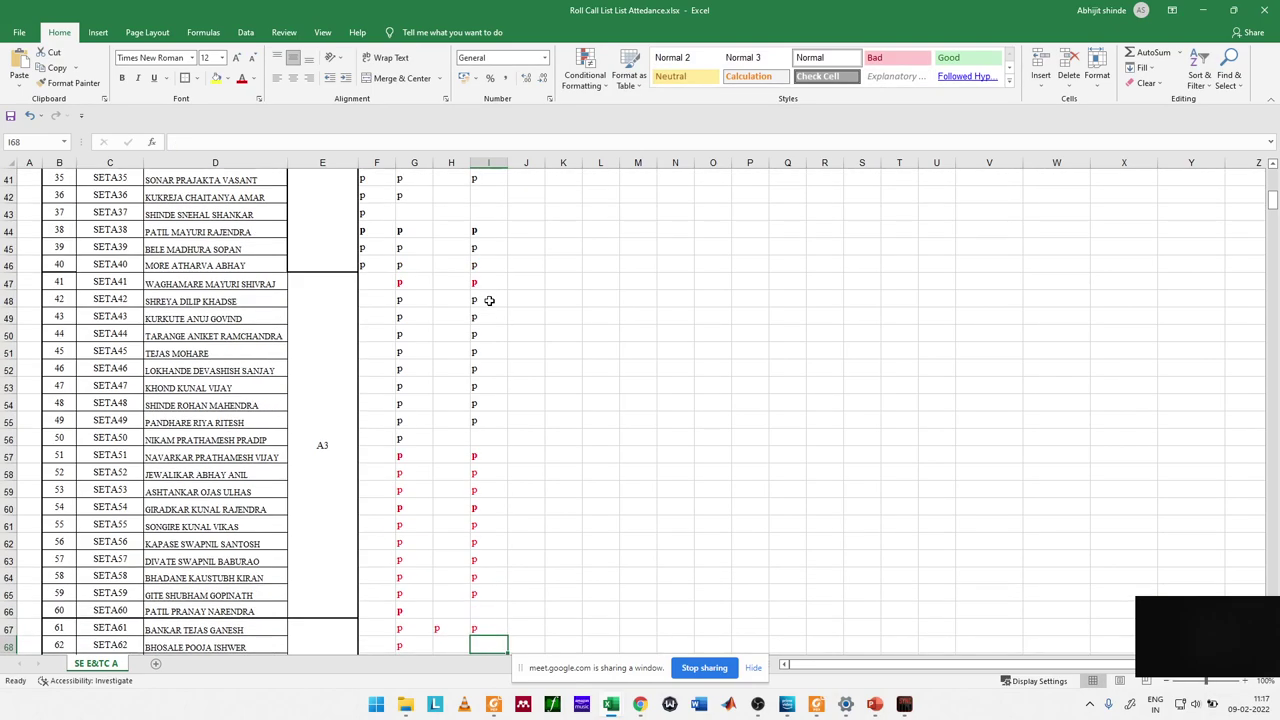
key("Up")
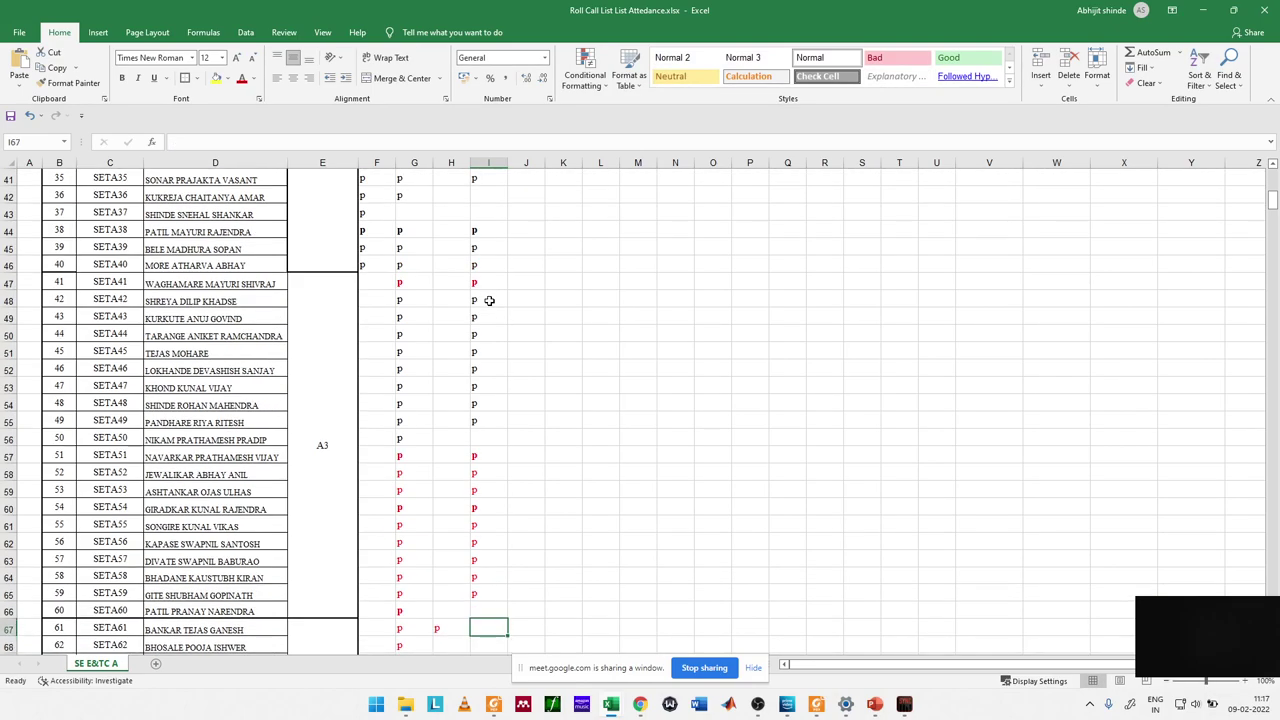
key("Down")
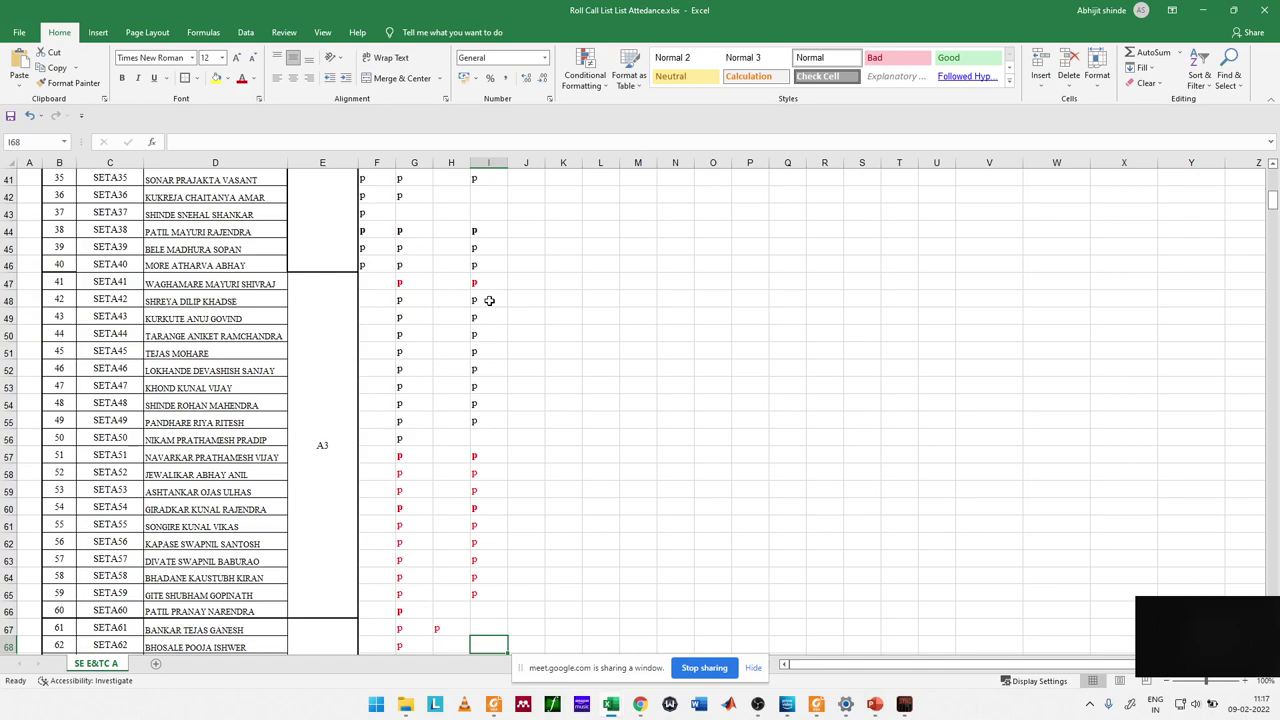
key("Up")
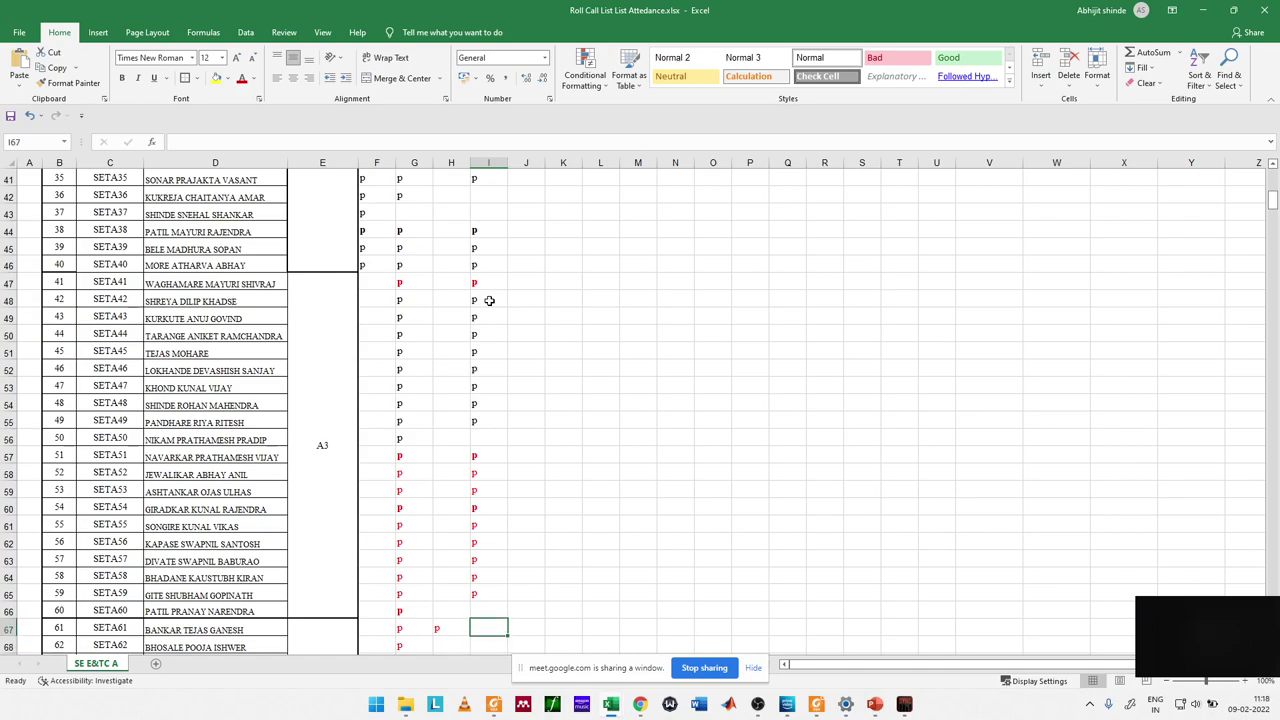
type("p")
key("Return")
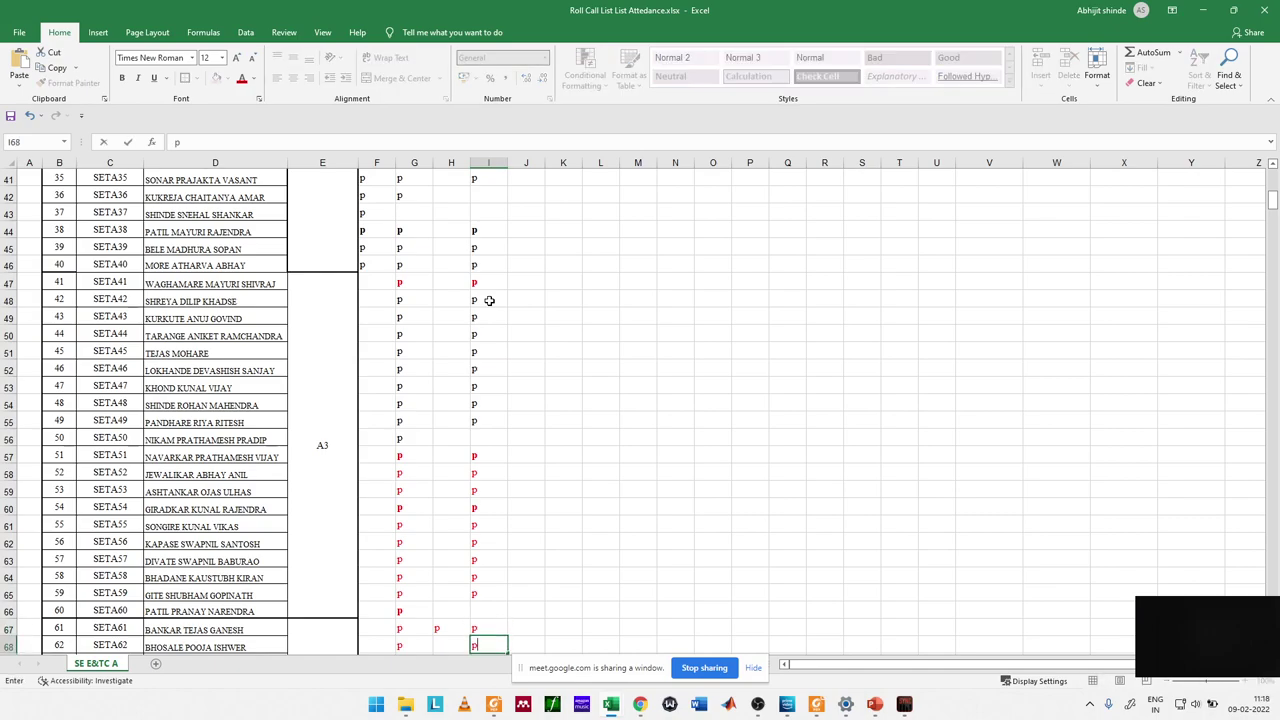
type("p")
key("Return")
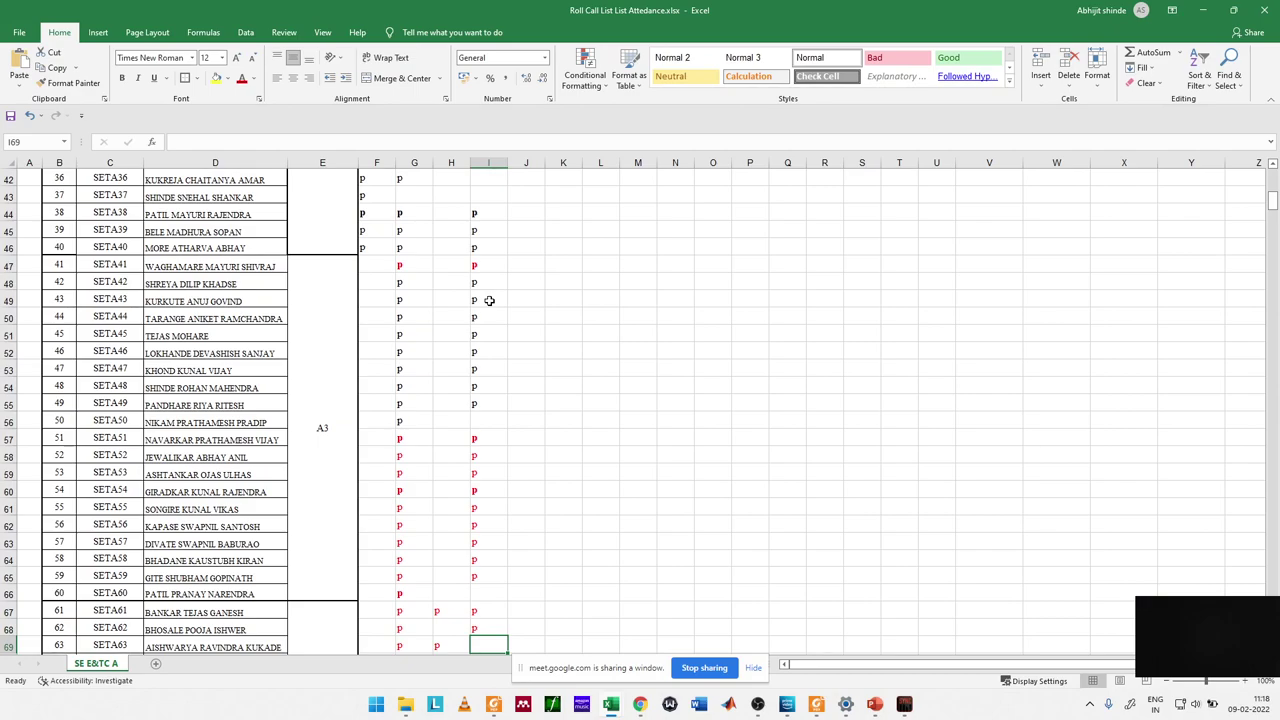
type("p")
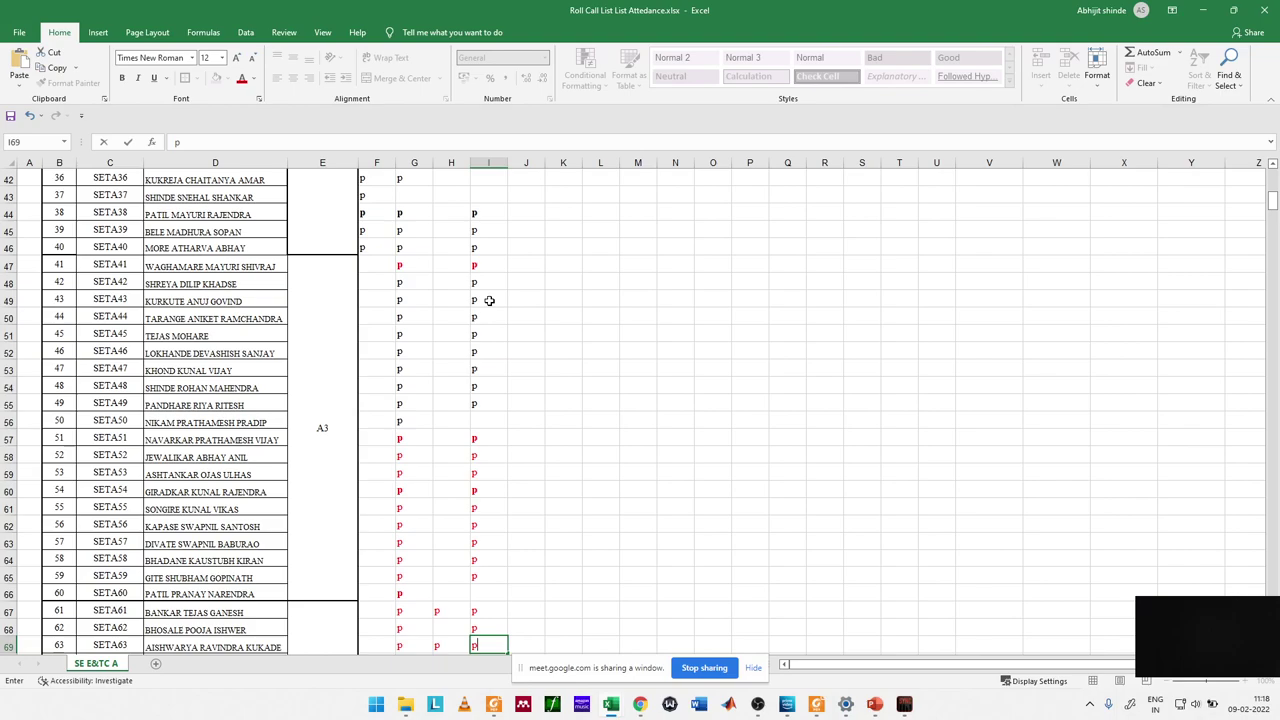
key("Return")
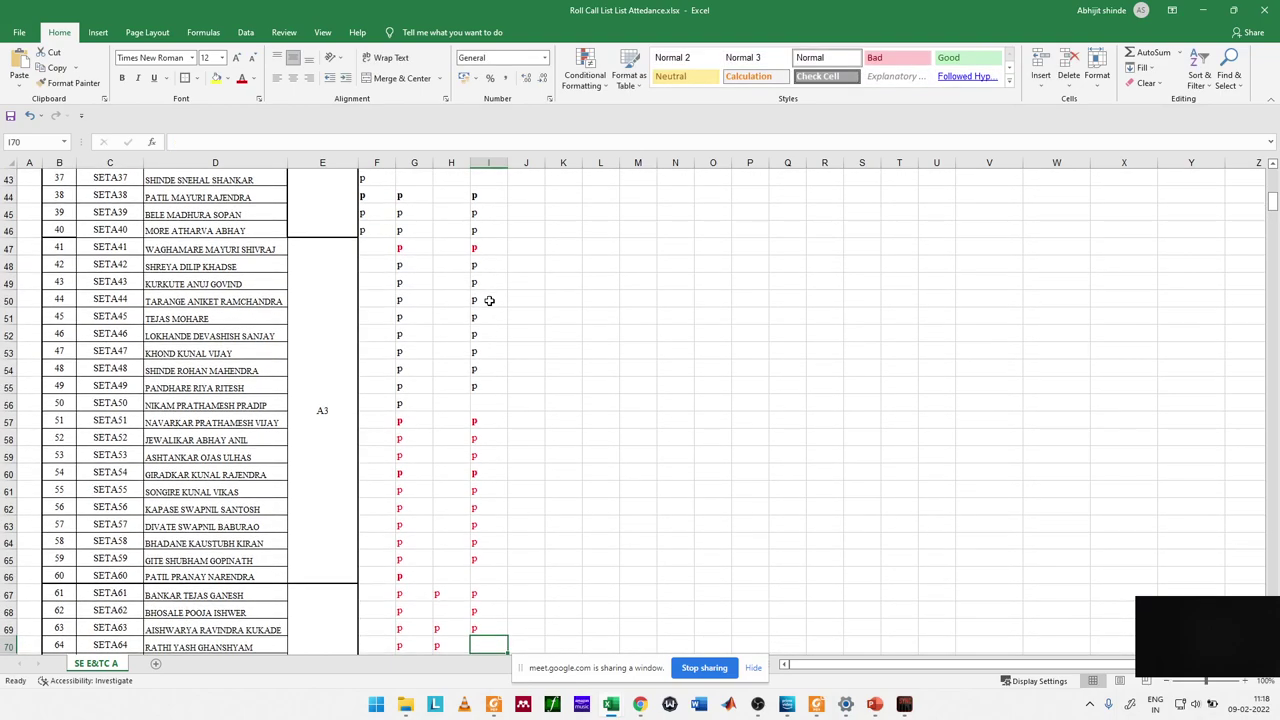
type("p")
key("Return")
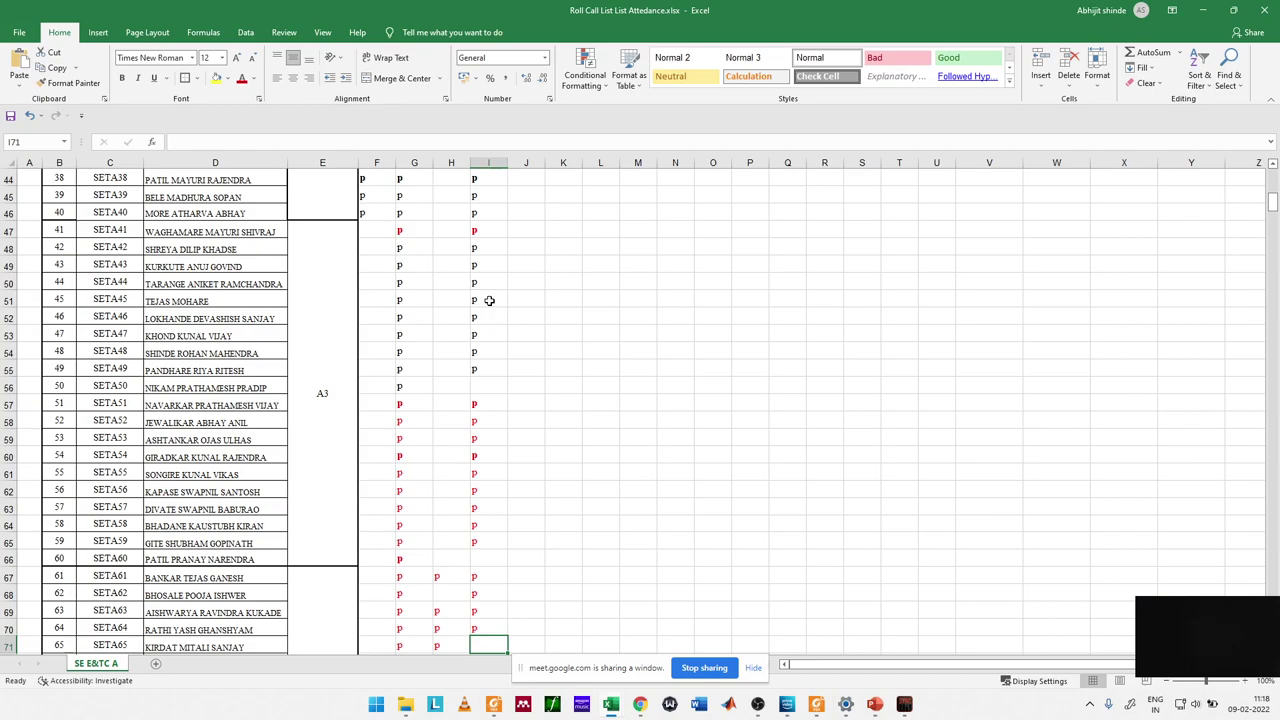
type("p")
key("Return")
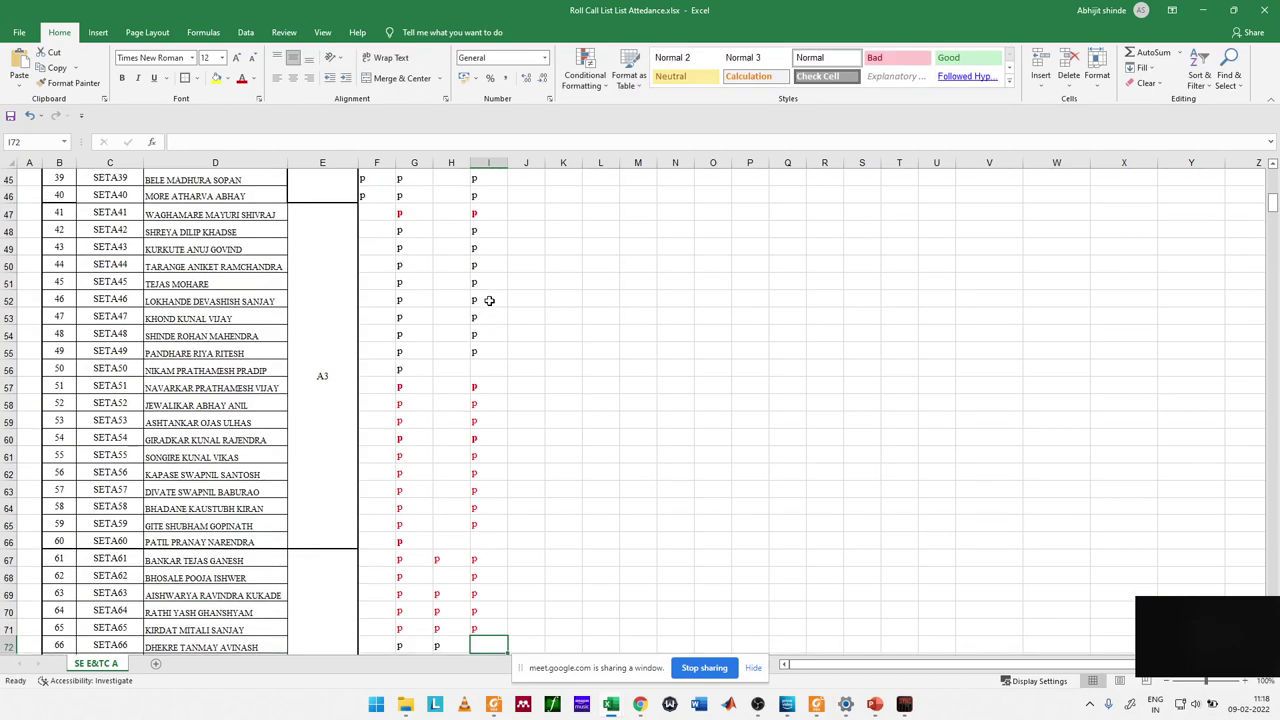
Step: Mark SETA67 present, leave SETA68 blank, and mark SETA69 and SETA70 present
key("Up")
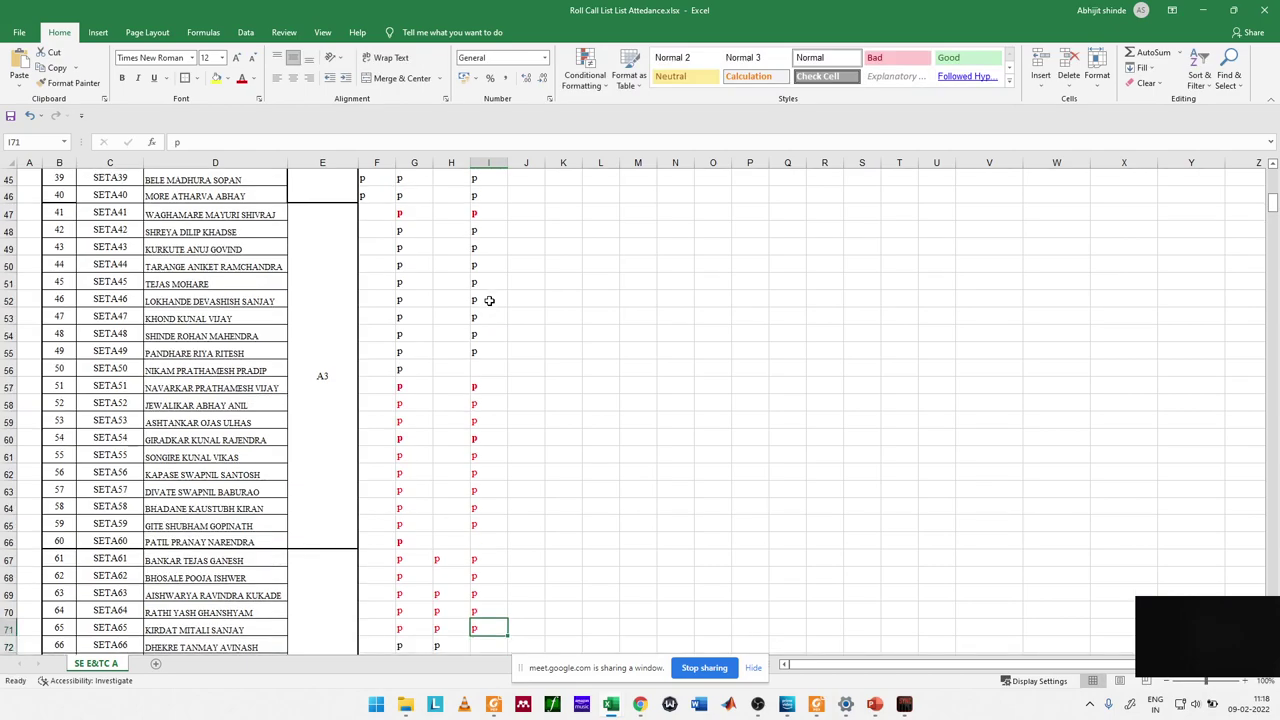
key("Down")
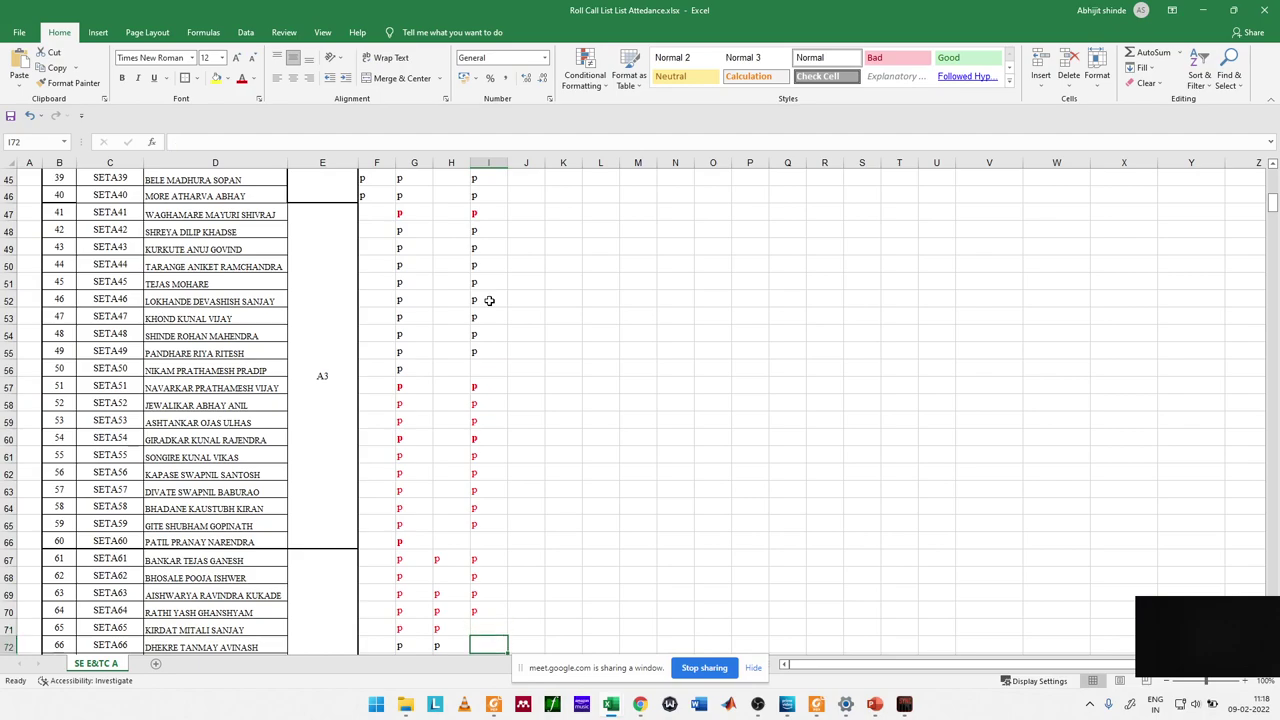
type("p")
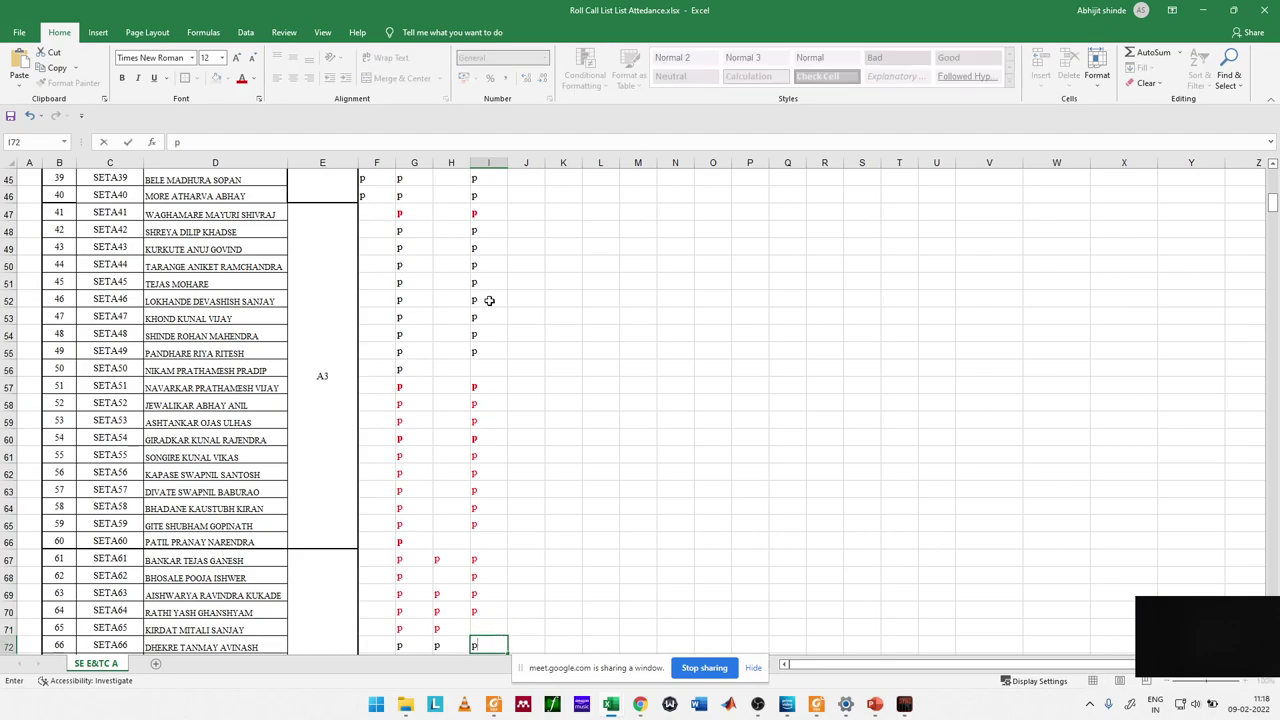
key("Return")
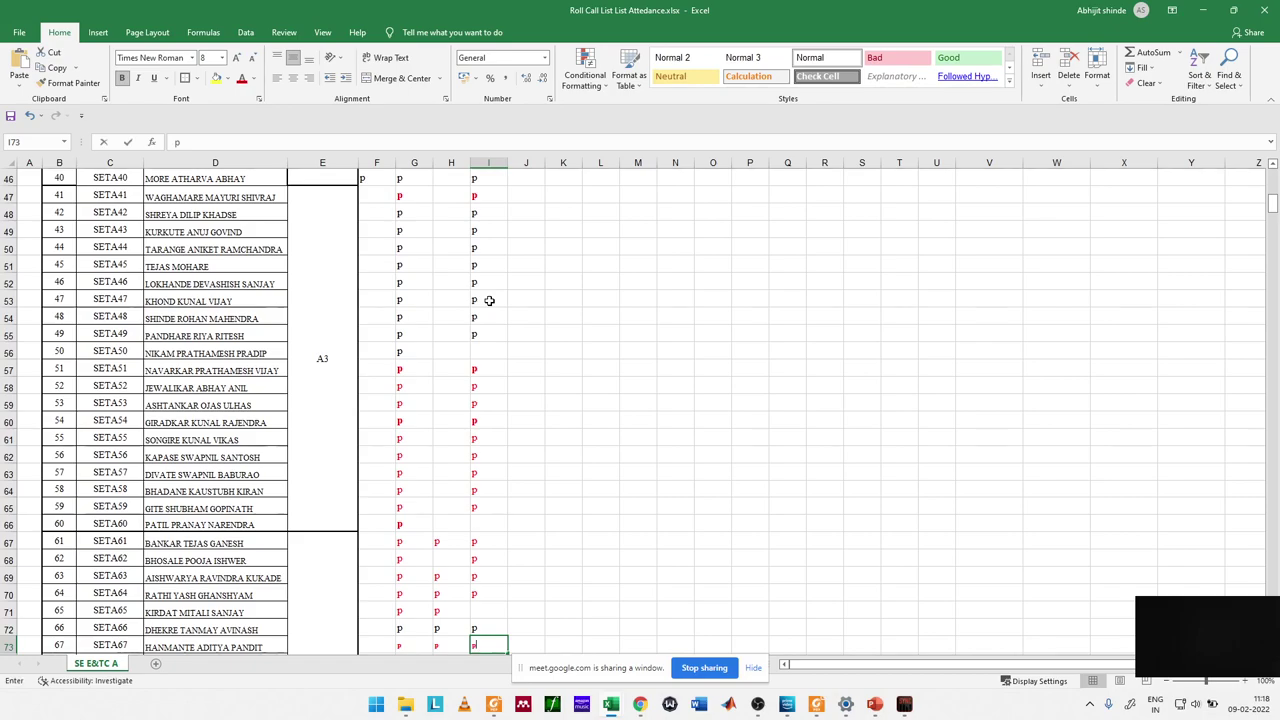
type("p")
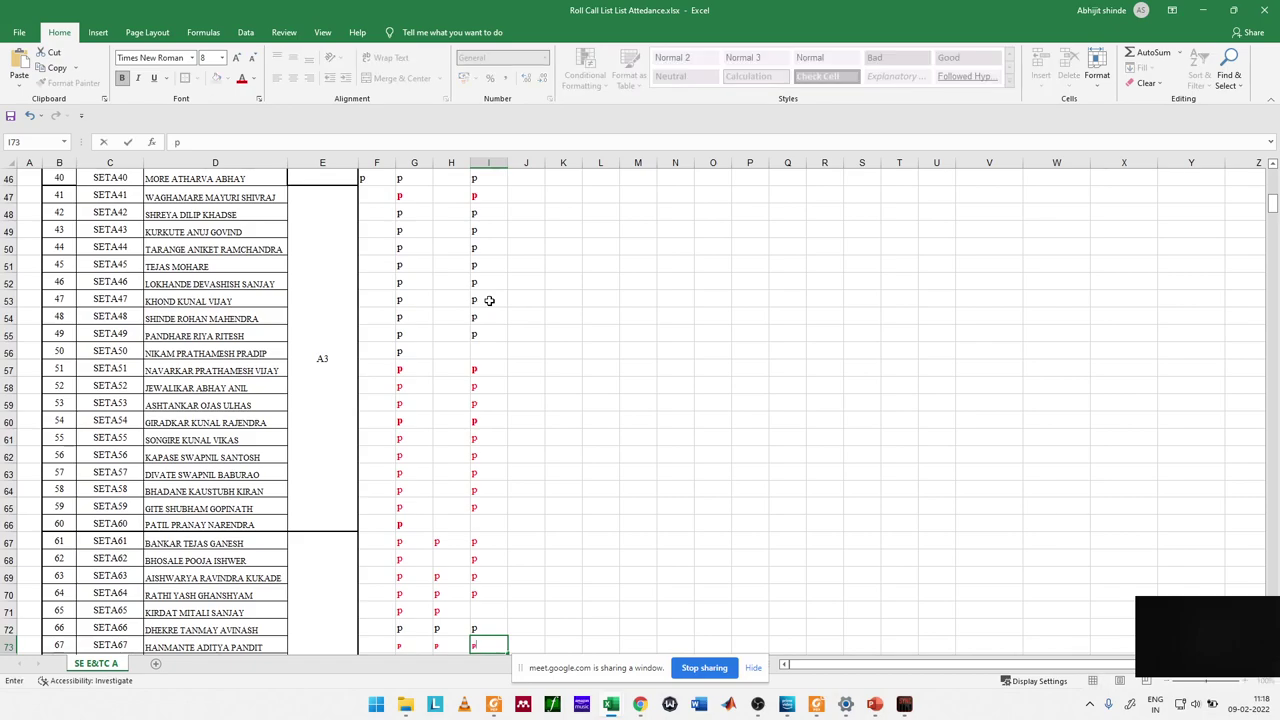
key("Return")
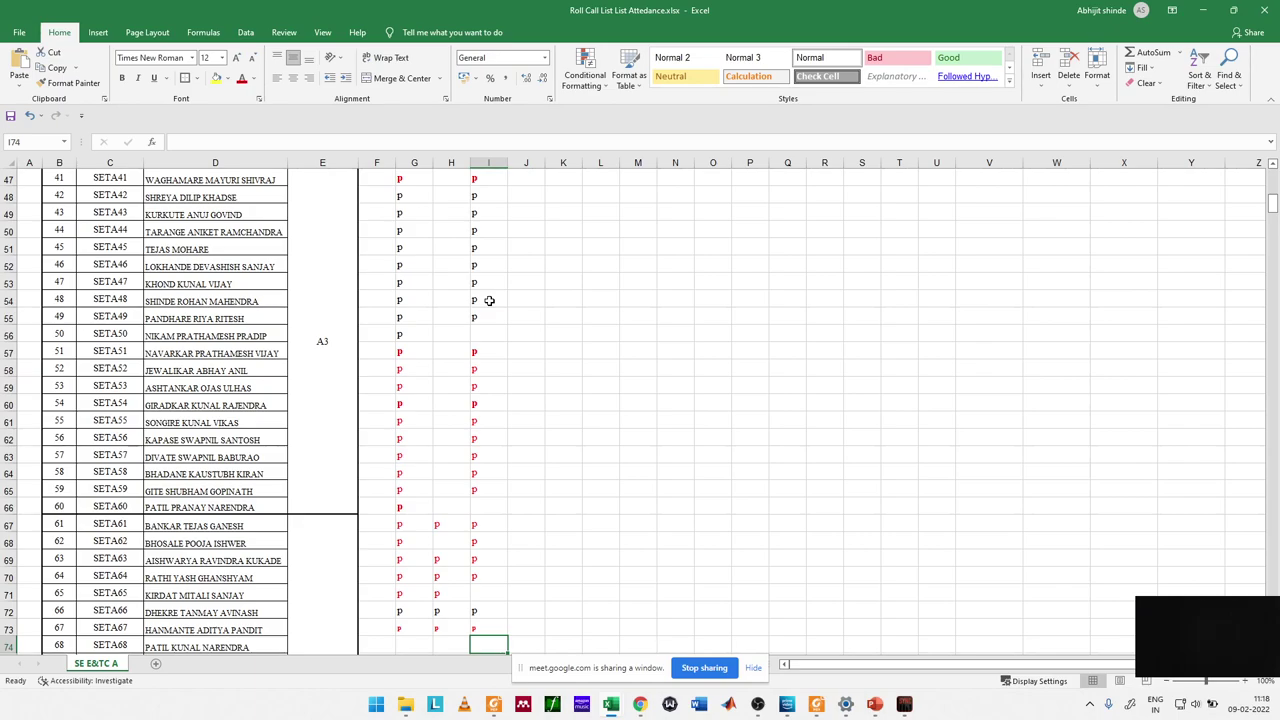
key("Return")
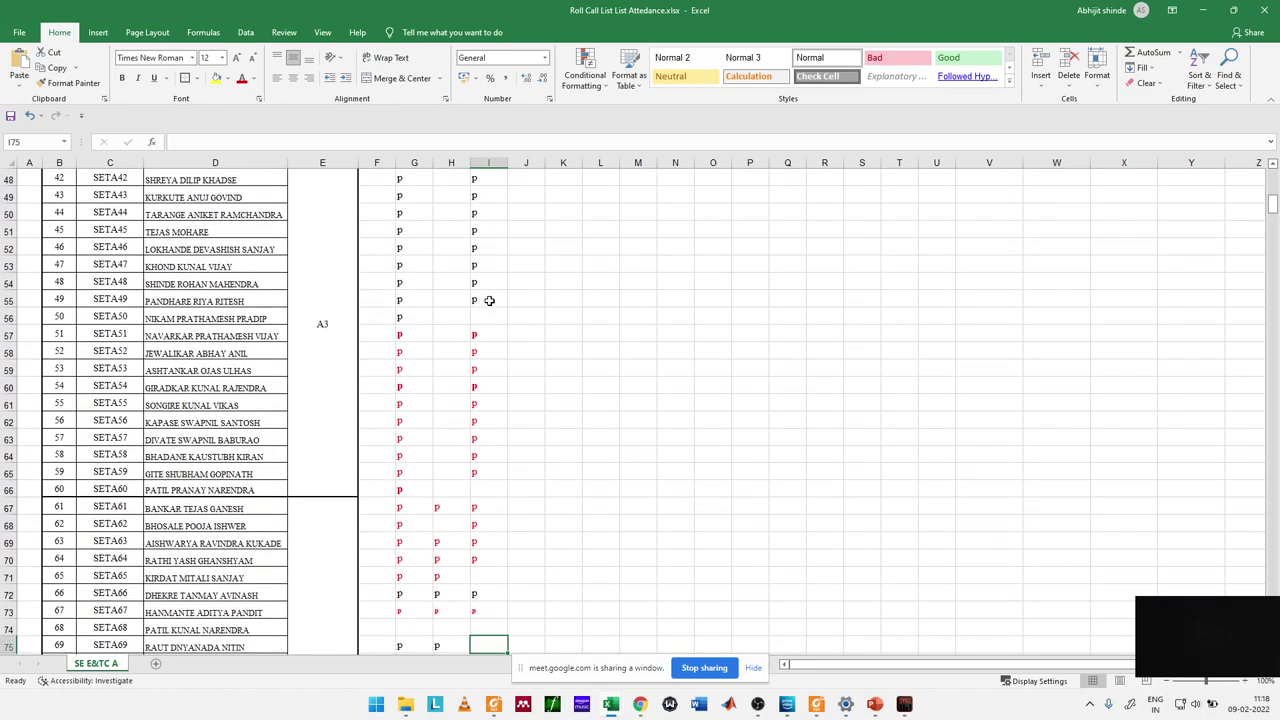
key("Return")
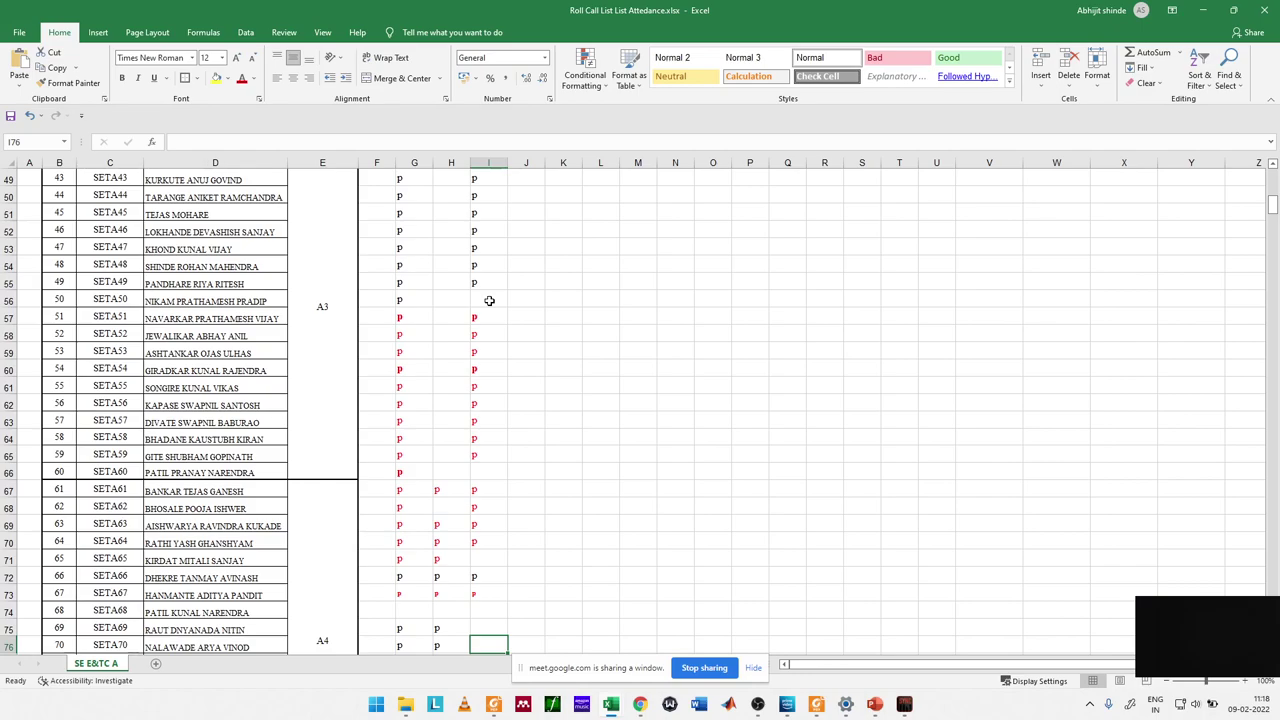
key("Up")
type("p")
key("Return")
type("p")
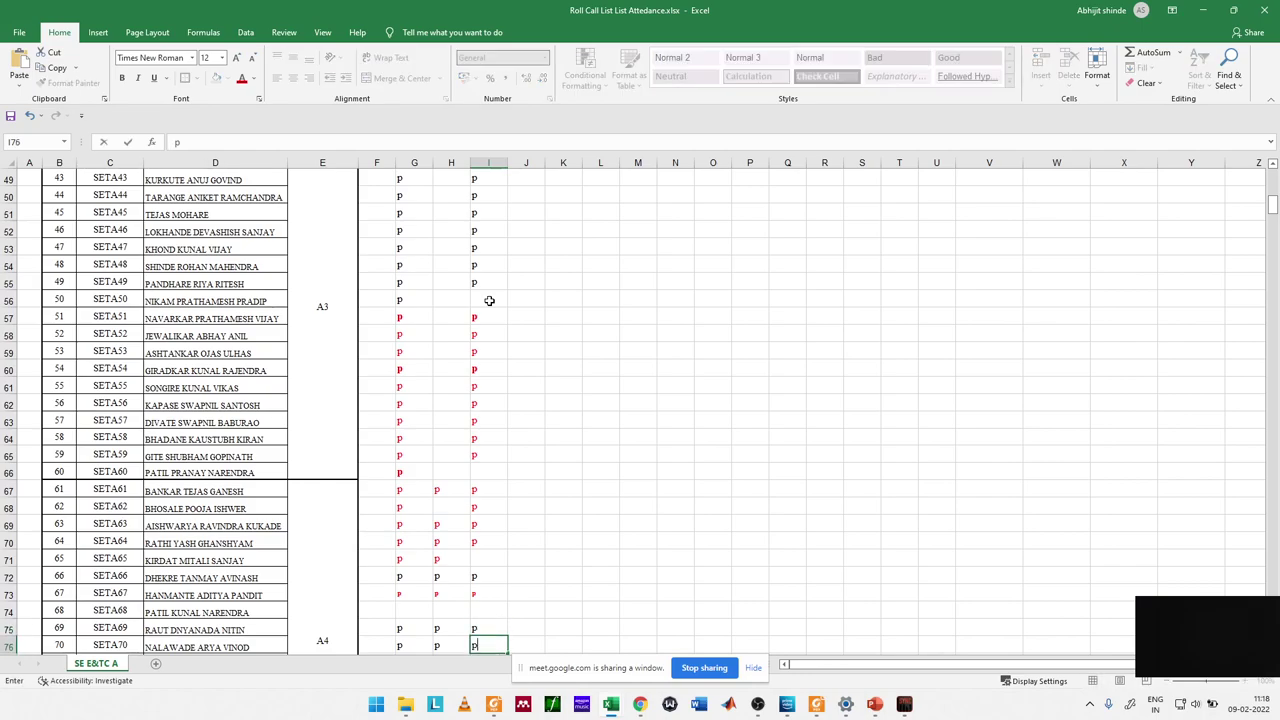
key("Return")
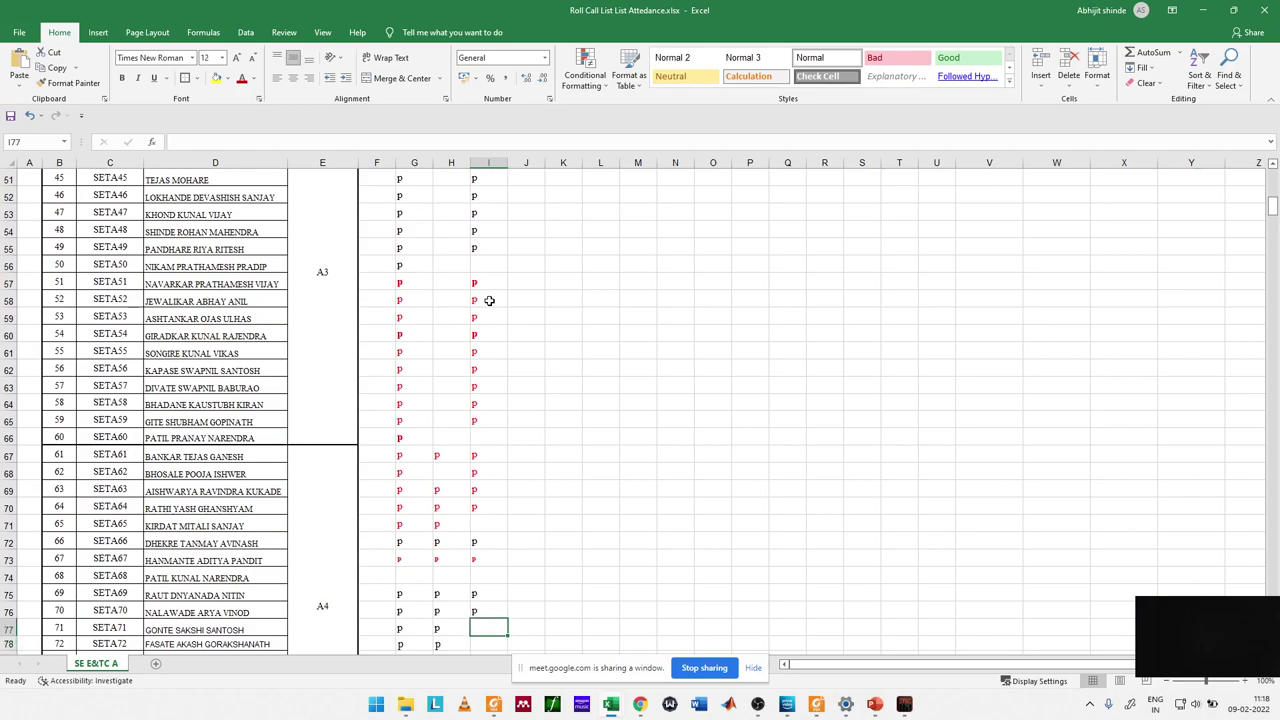
Step: Clear the mistaken SETA71 mark and mark SETA72 through SETA74 present
type("p")
key("Return")
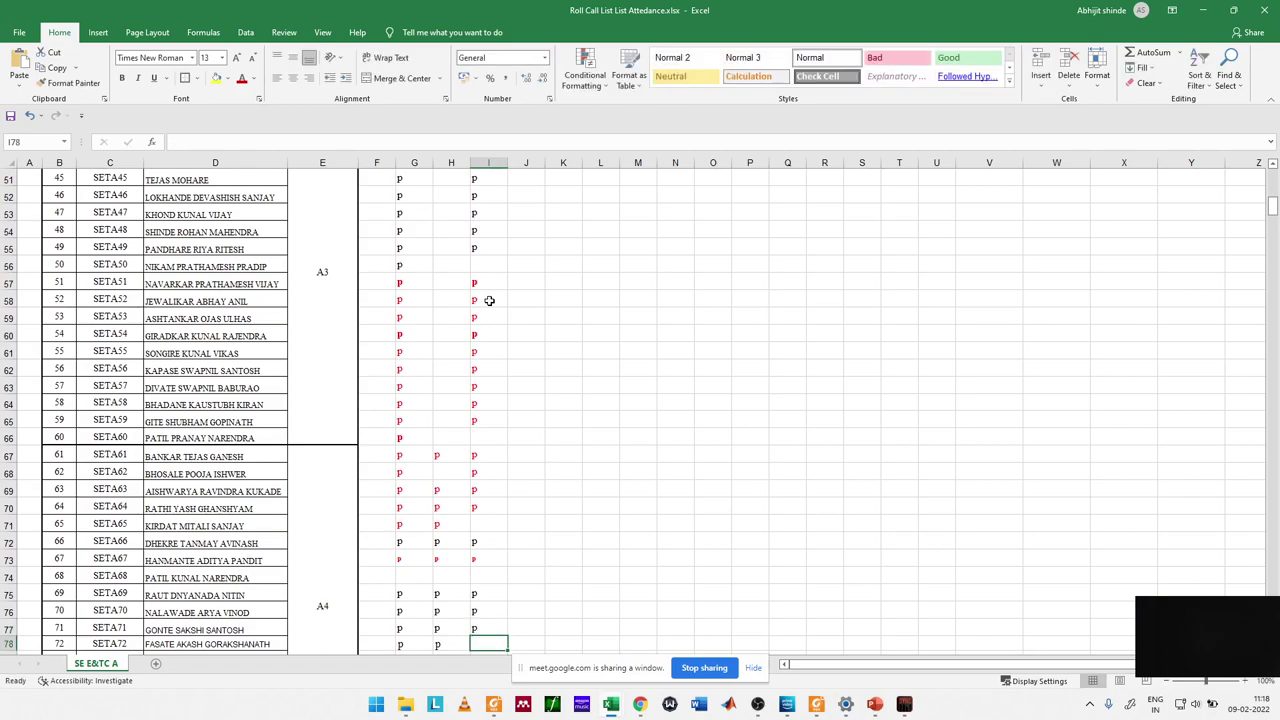
key("Up")
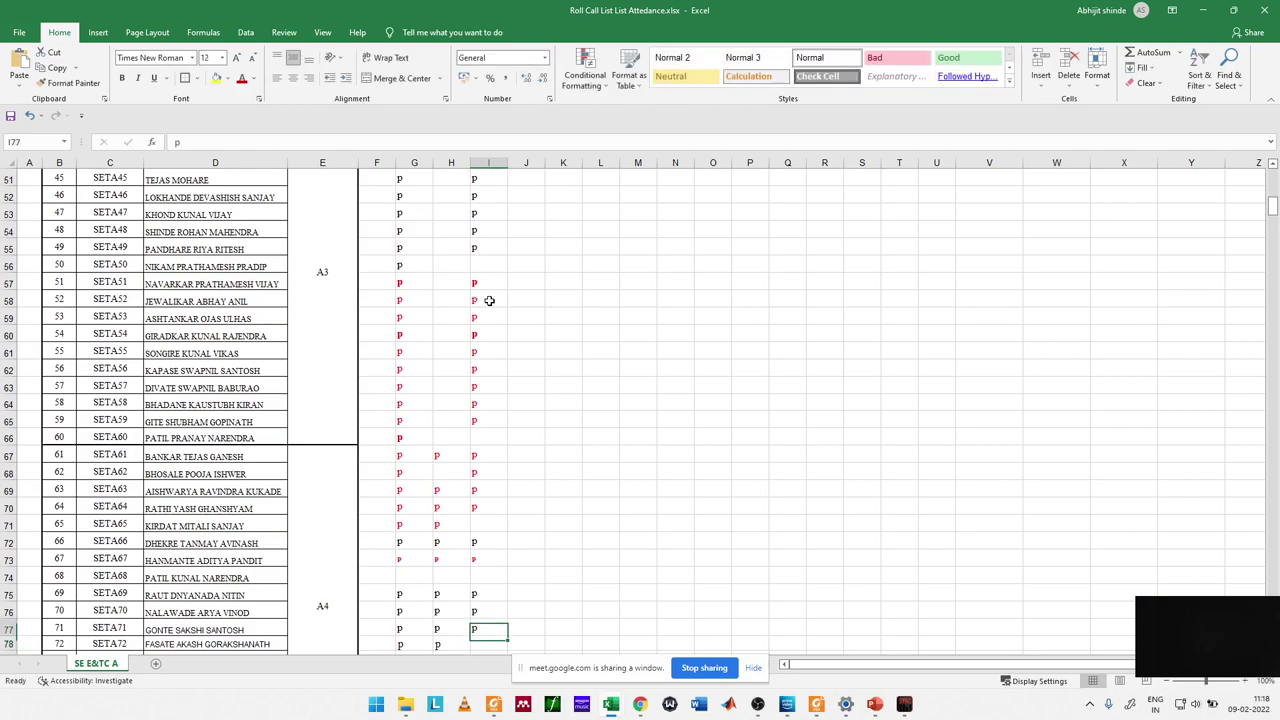
key("Delete")
key("Down")
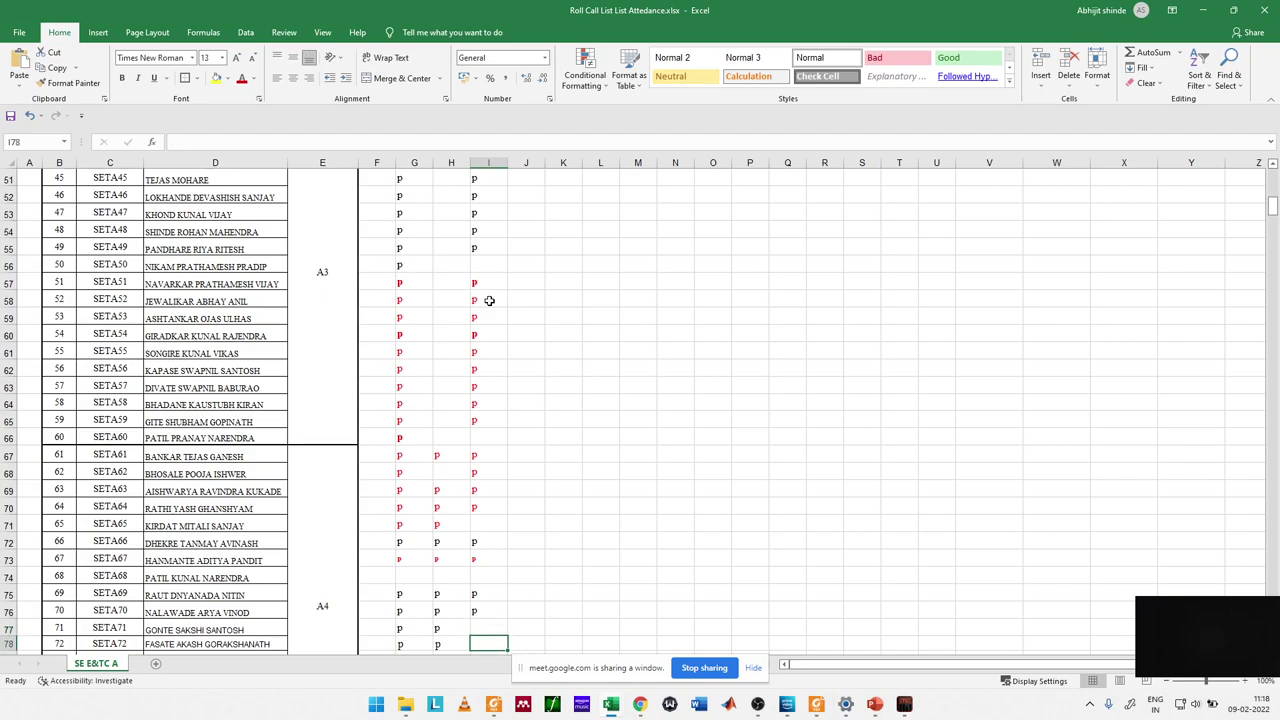
type("p")
key("Return")
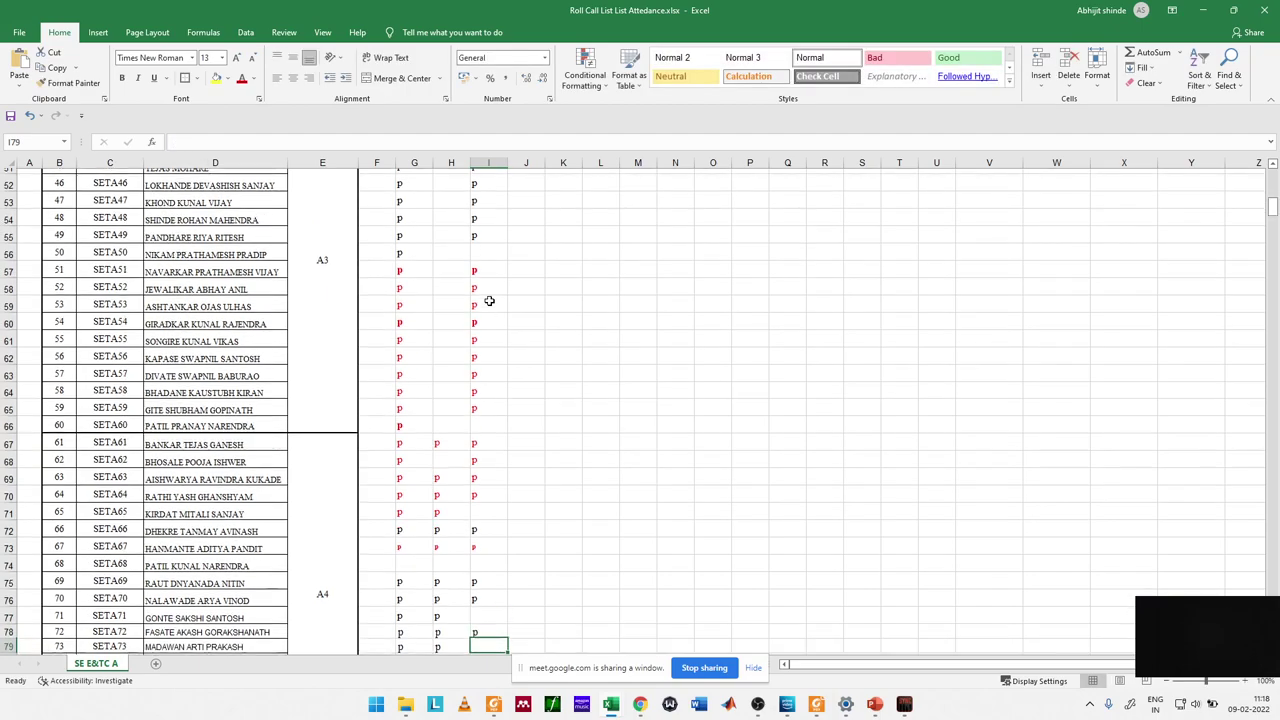
type("p")
key("Return")
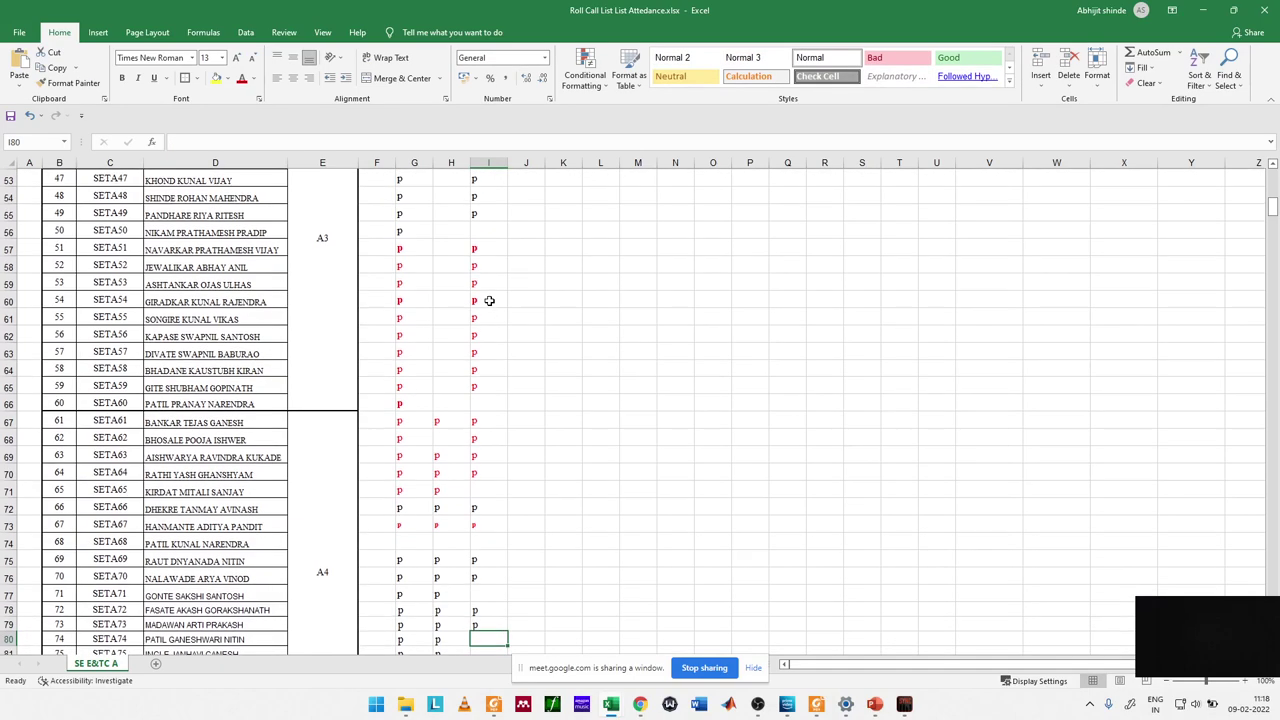
type("p")
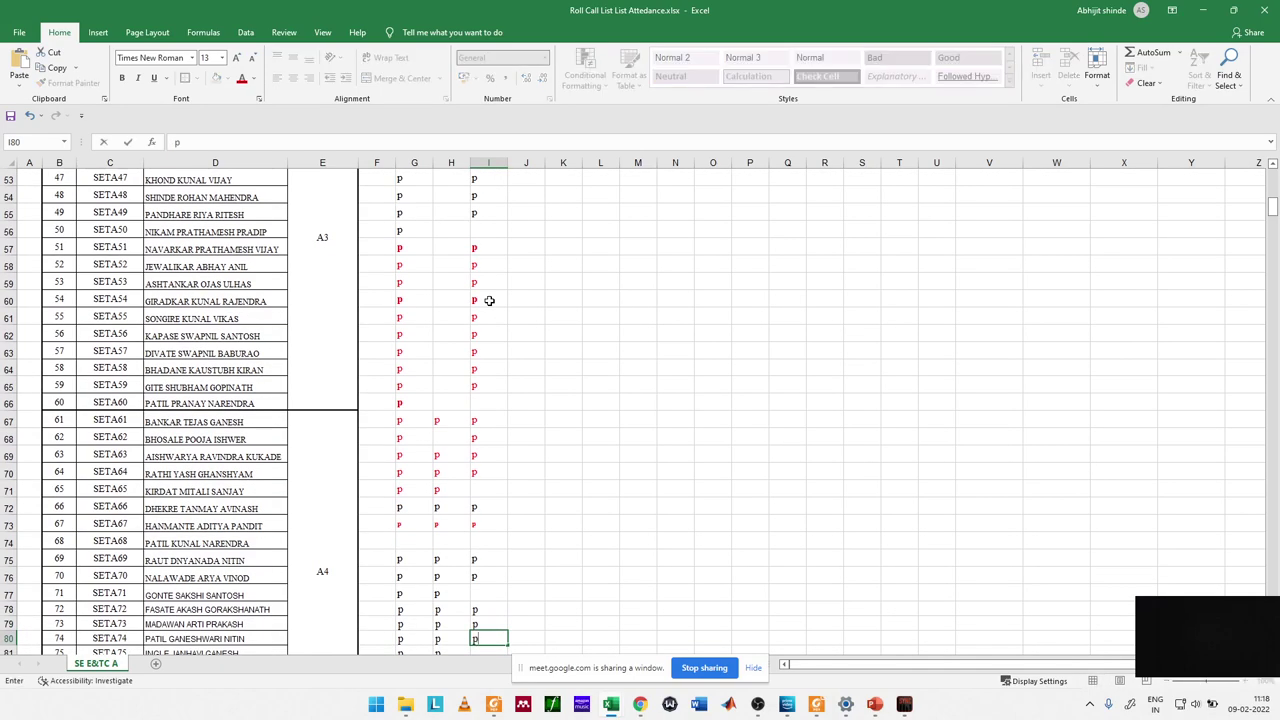
key("Return")
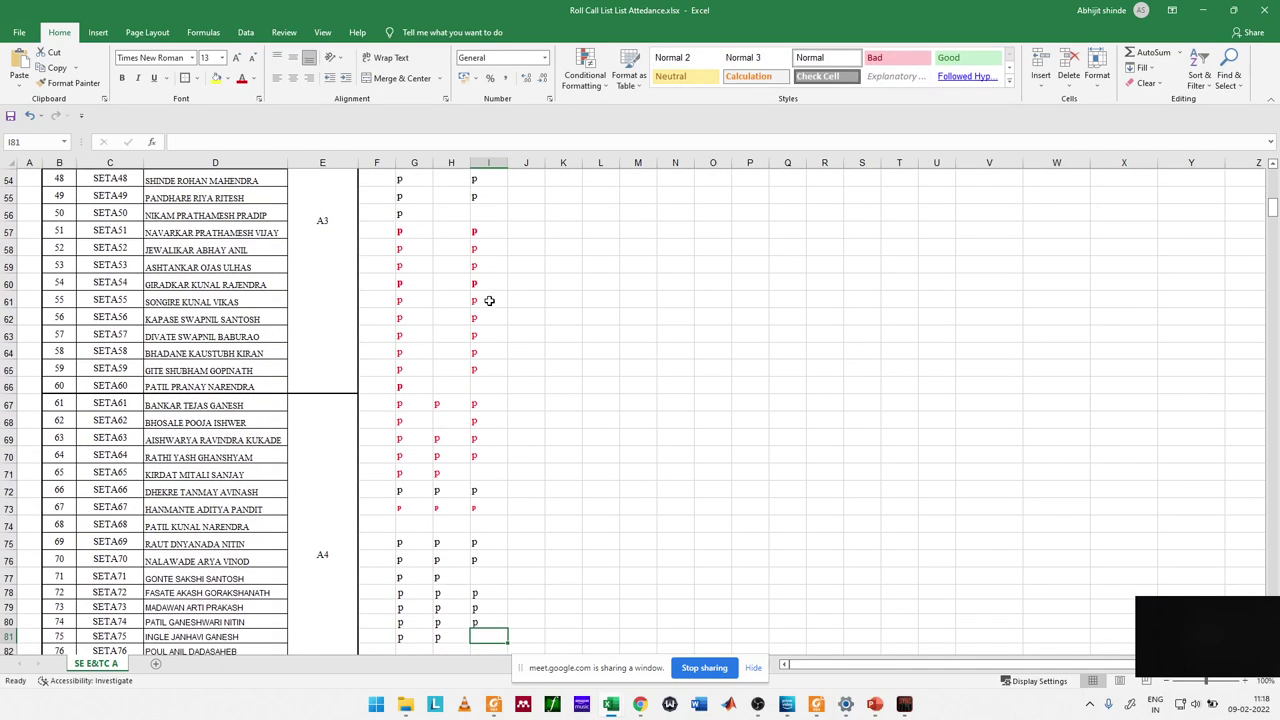
Step: Mark SETA75 through SETA80 present with p, then switch to the Google Meet window
type("p")
key("Return")
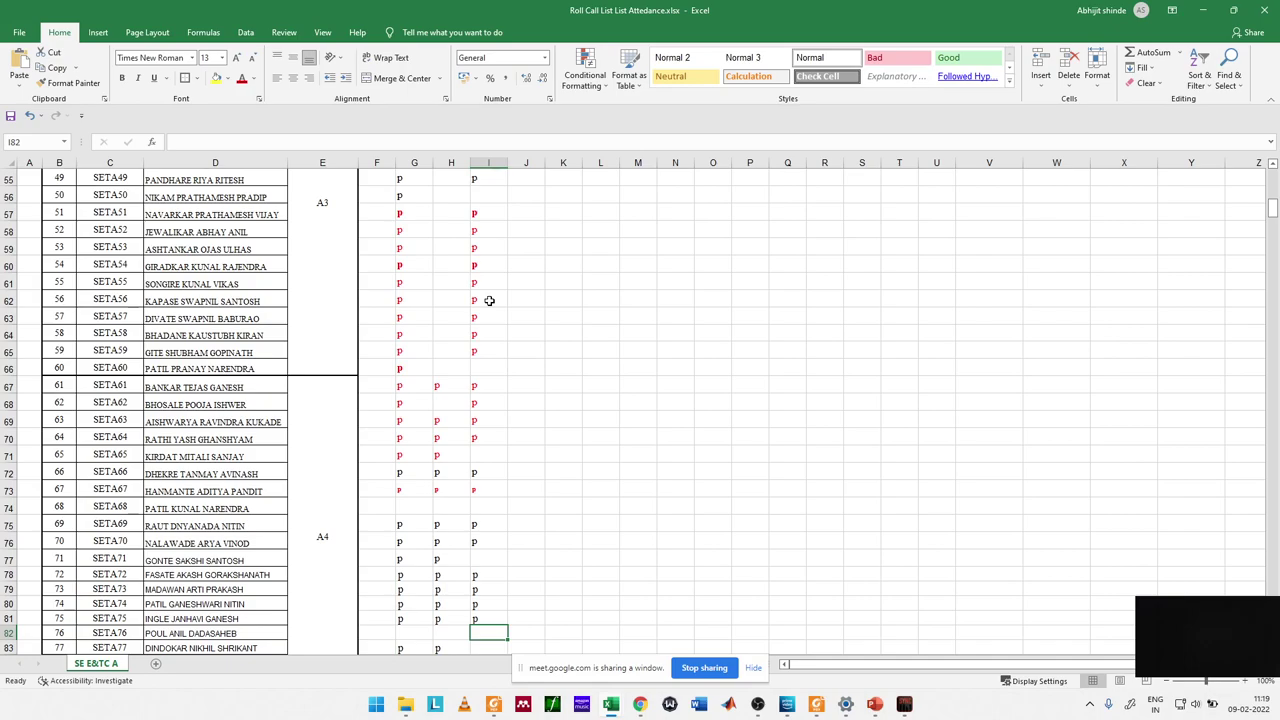
type("p")
key("Return")
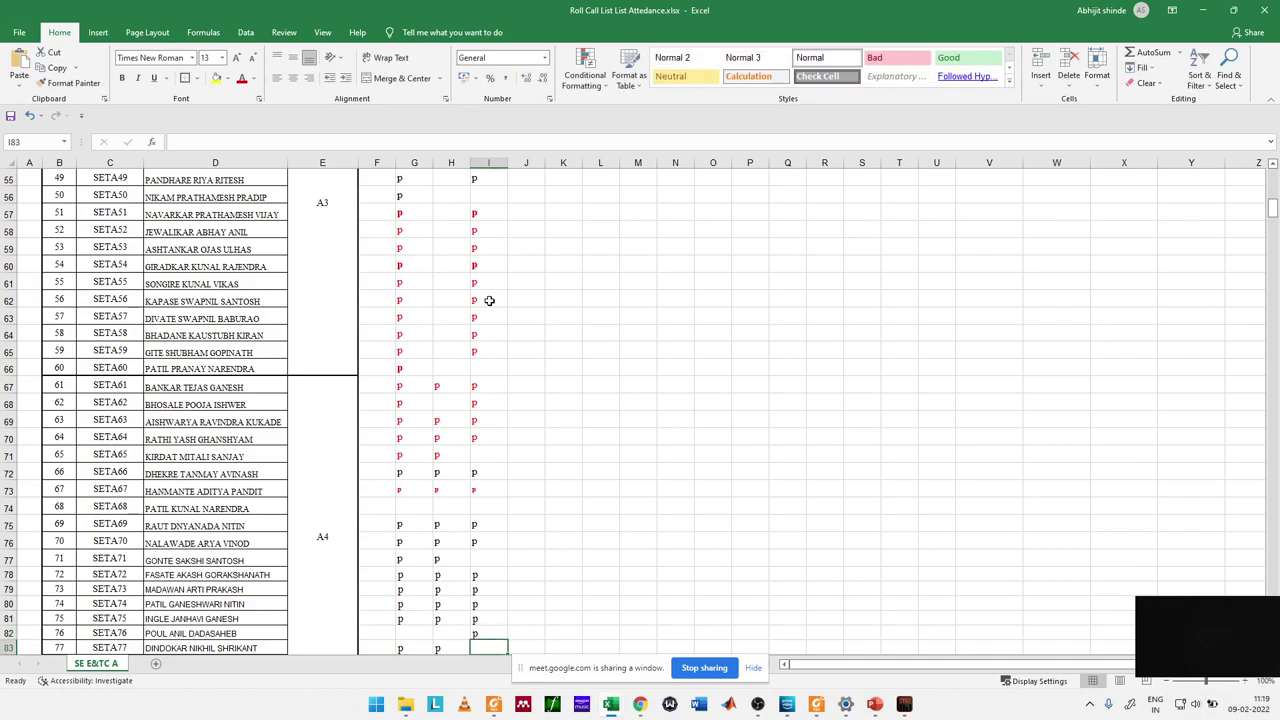
key("Up")
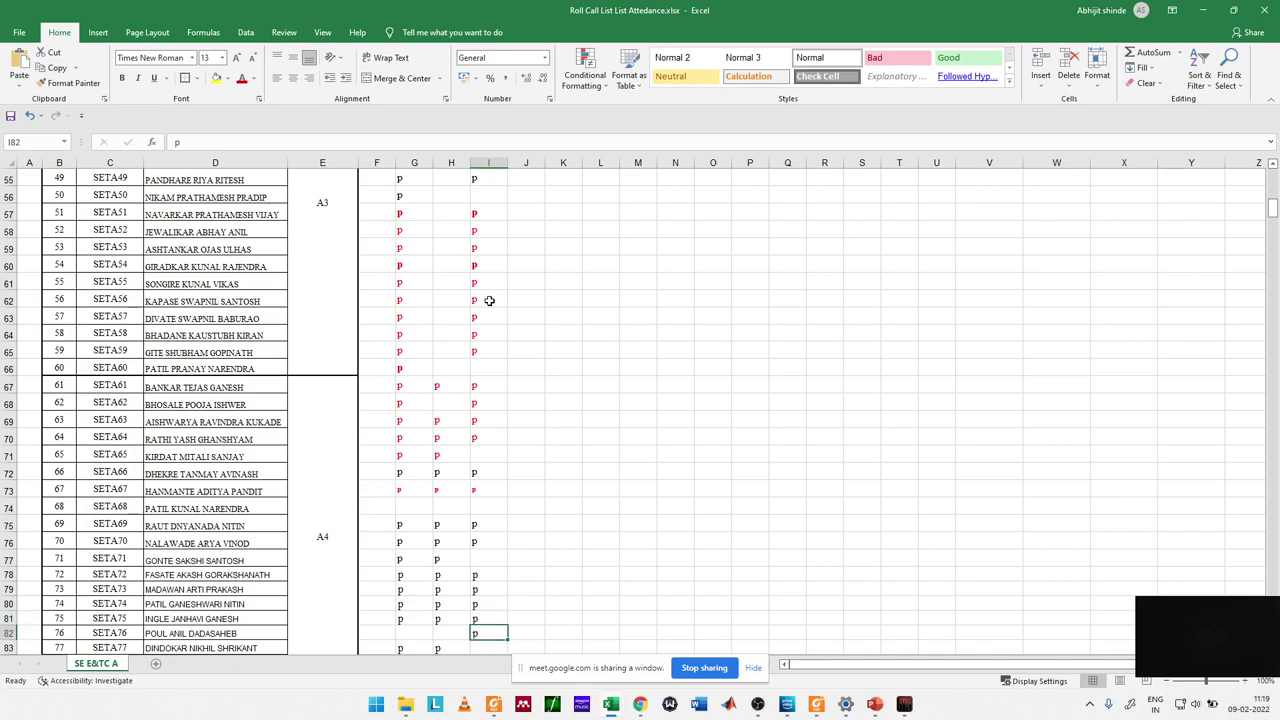
key("Down")
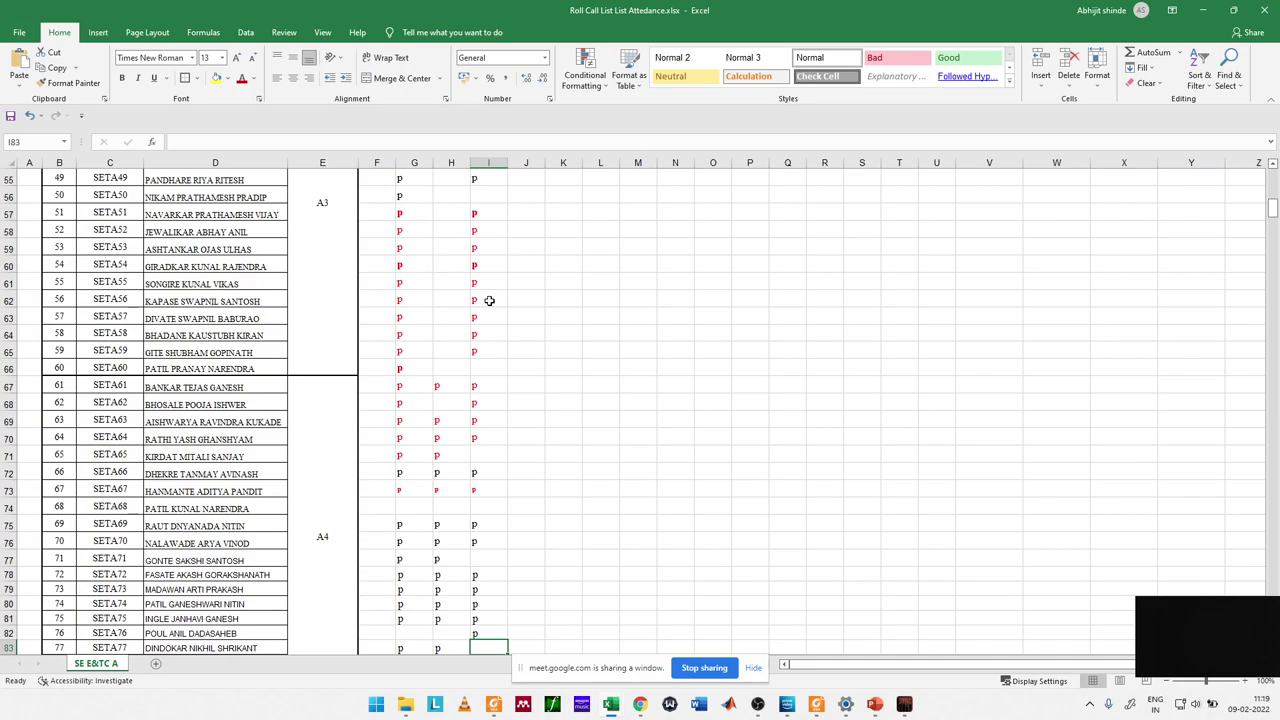
type("p")
key("Return")
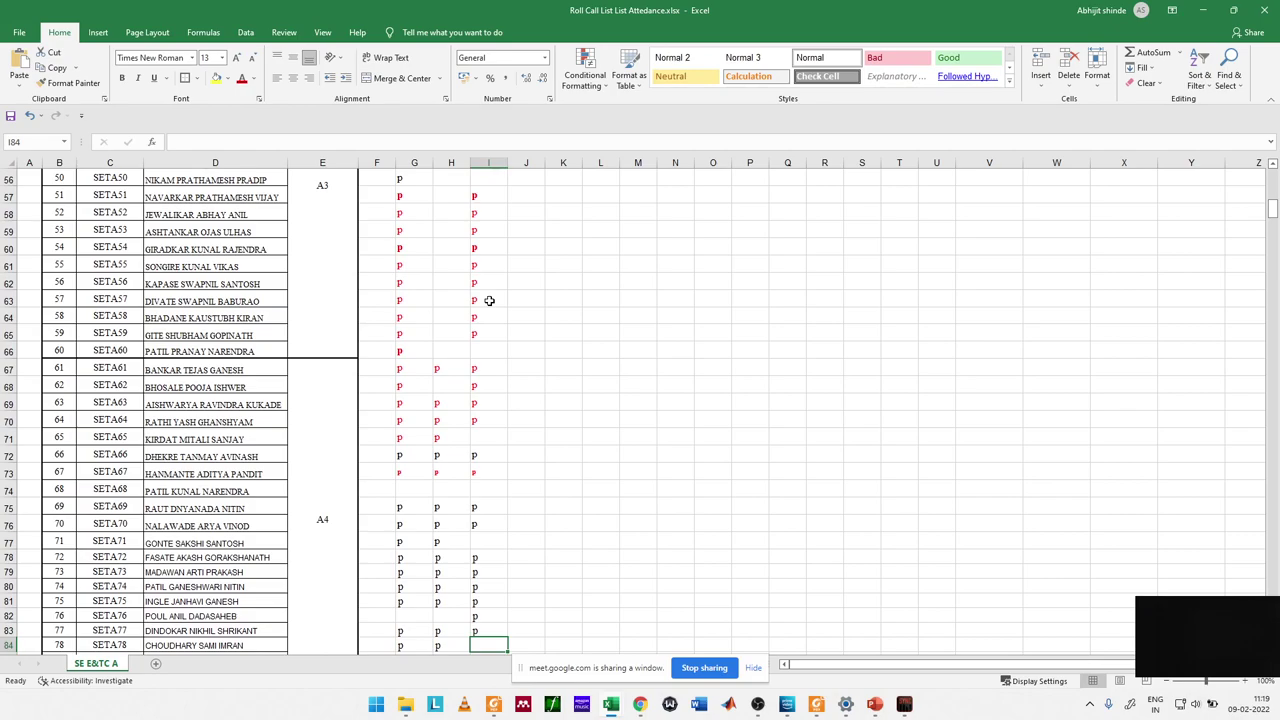
type("p")
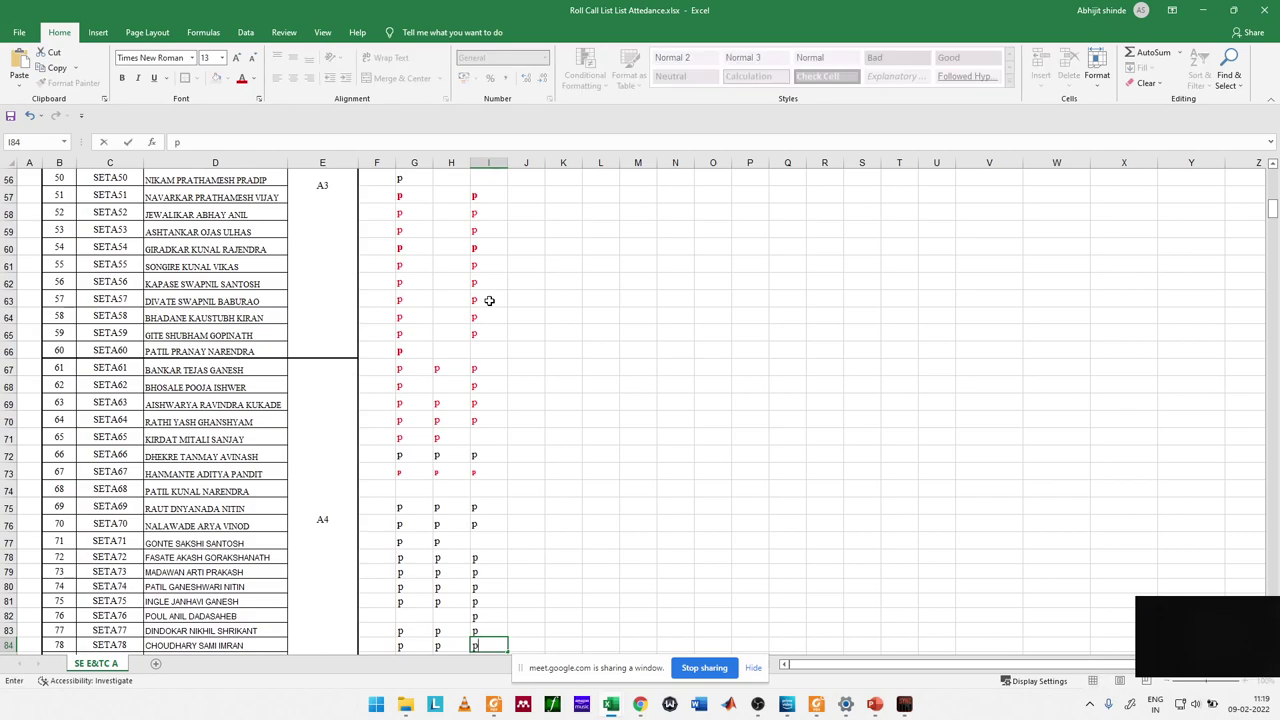
key("Return")
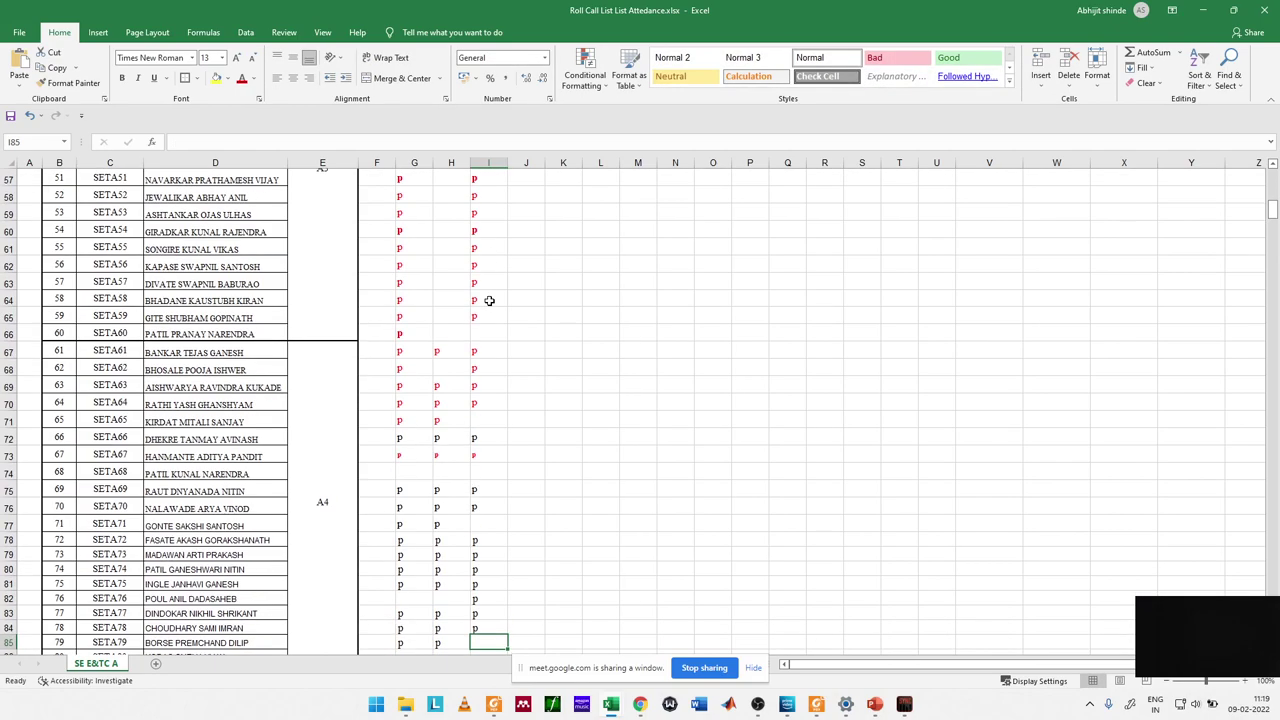
type("p")
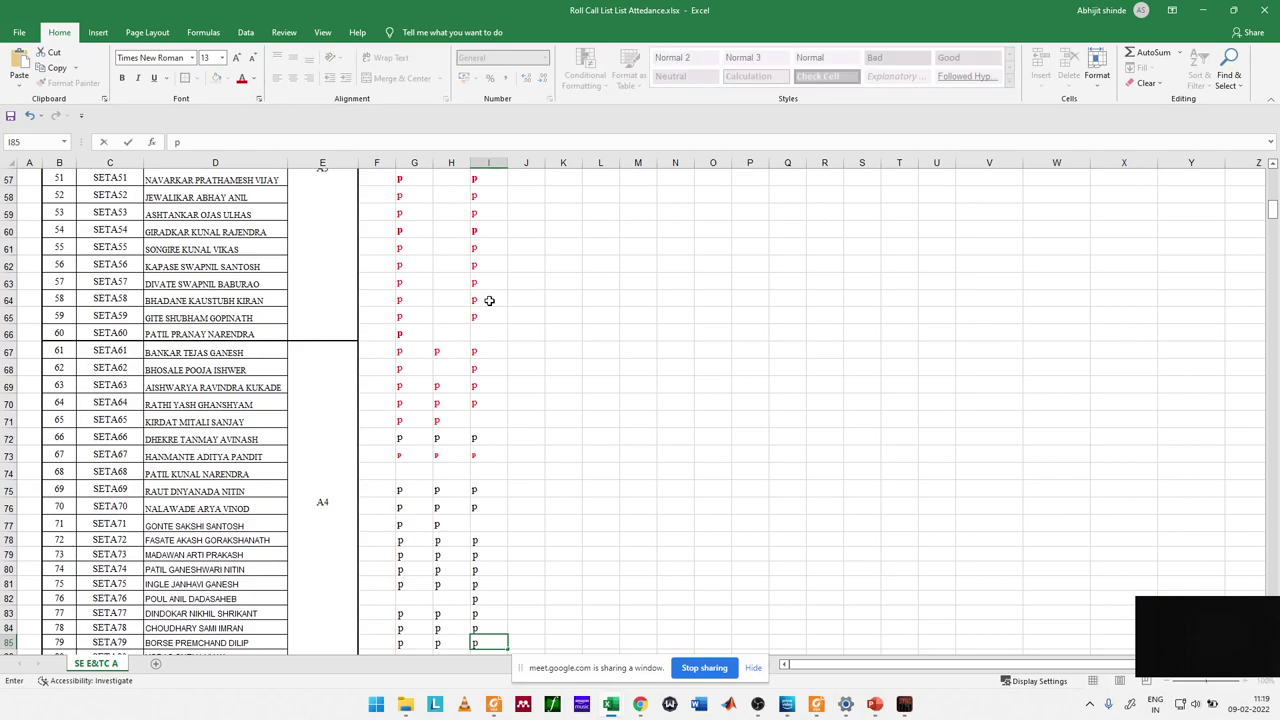
key("Return")
type("p")
key("Return")
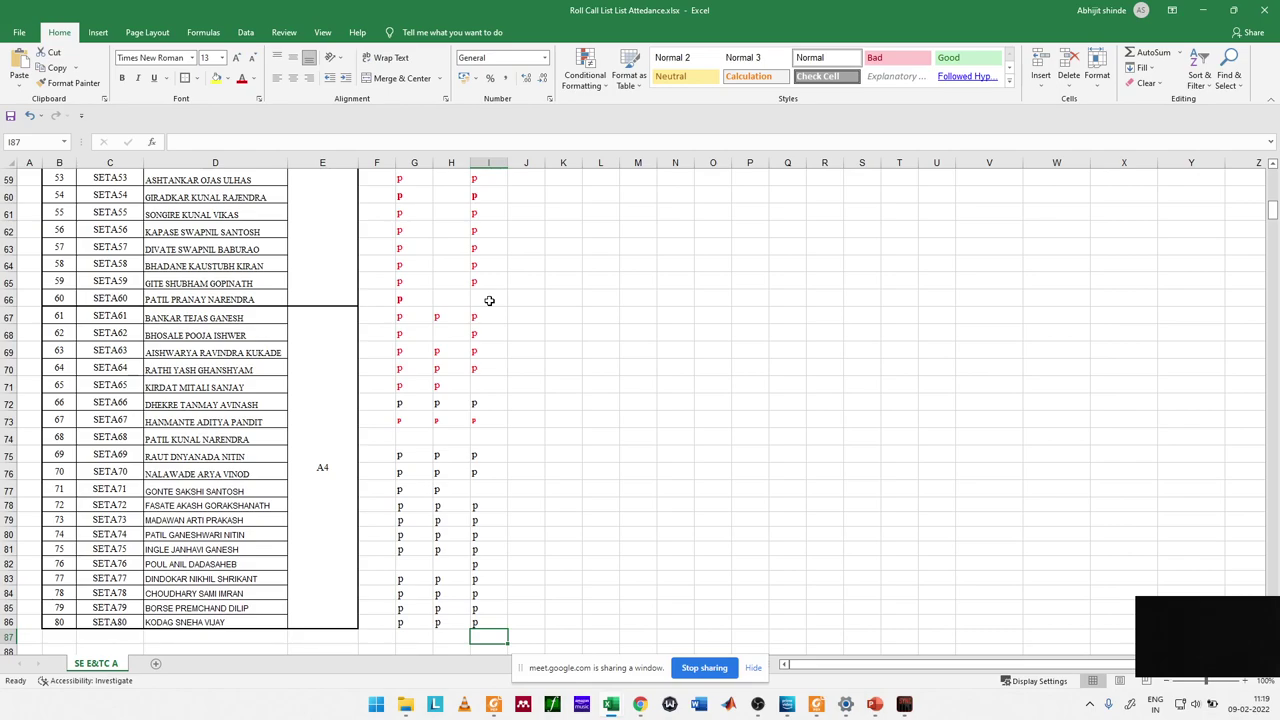
key("super+Tab")
Step: Show Google Meet's in-call messages panel and dismiss the window-sharing notice
key("Return")
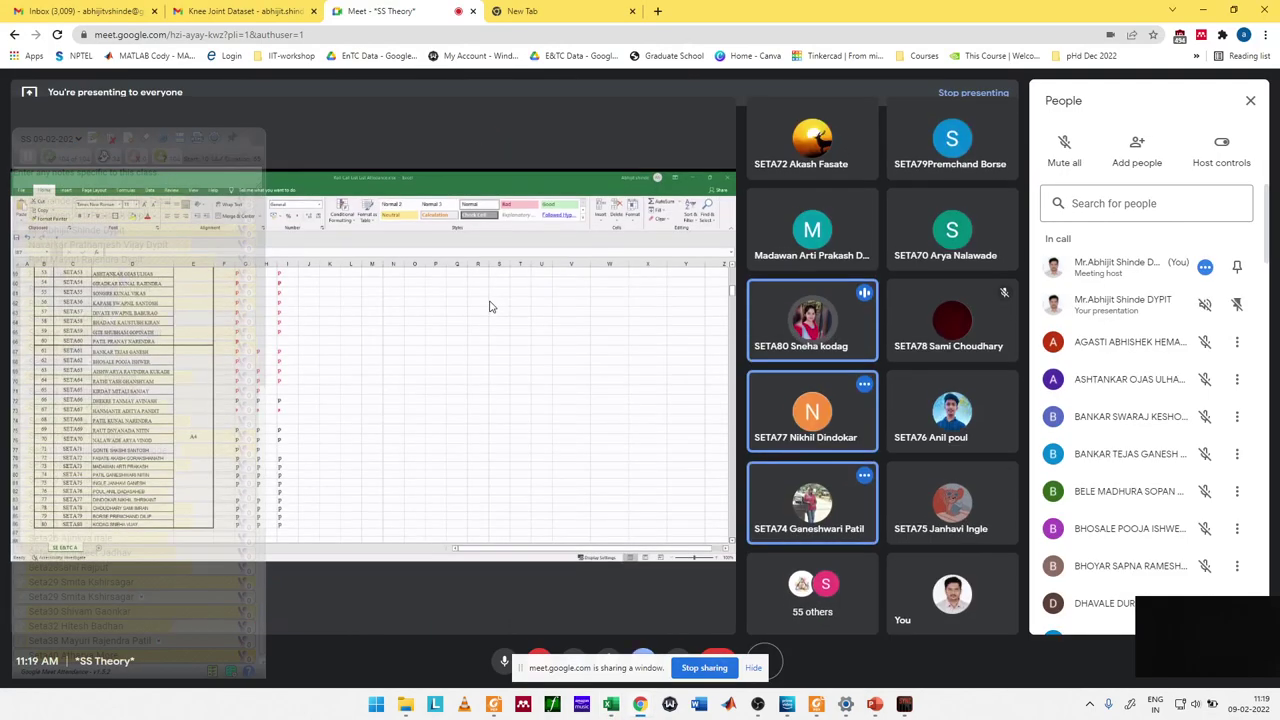
key("ctrl+alt+c")
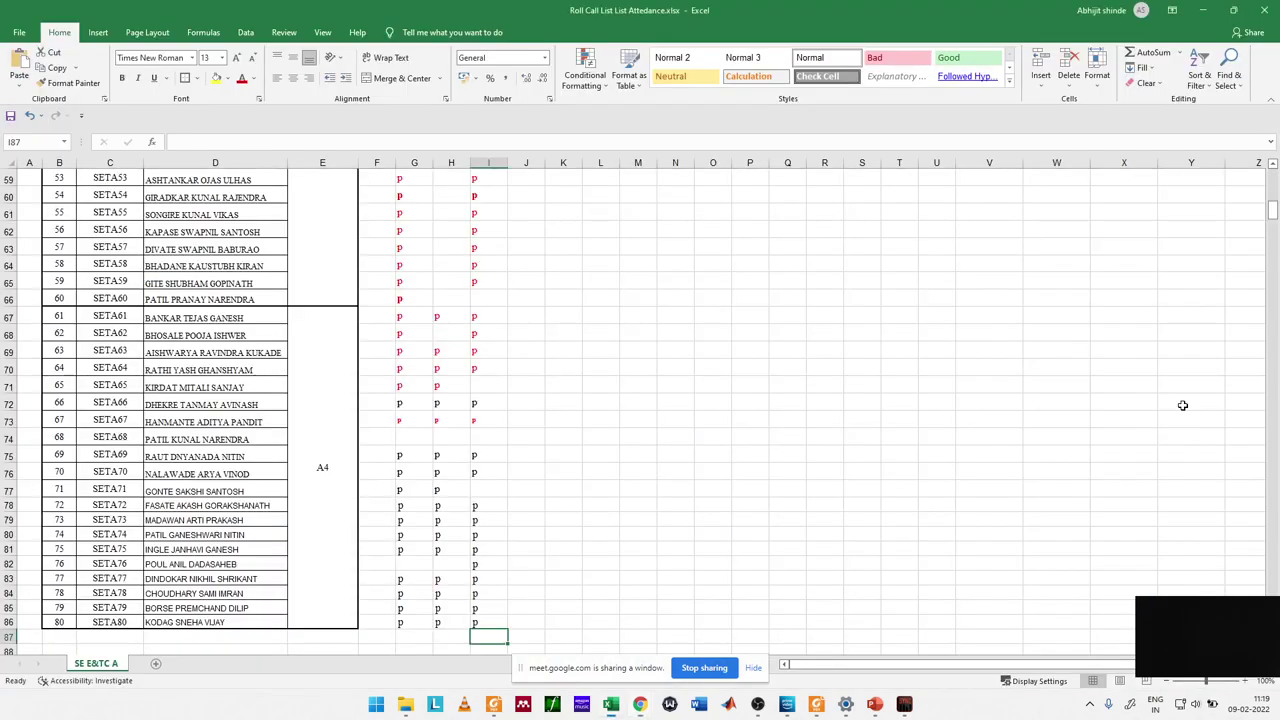
key("alt+Tab")
left_click(709, 671)
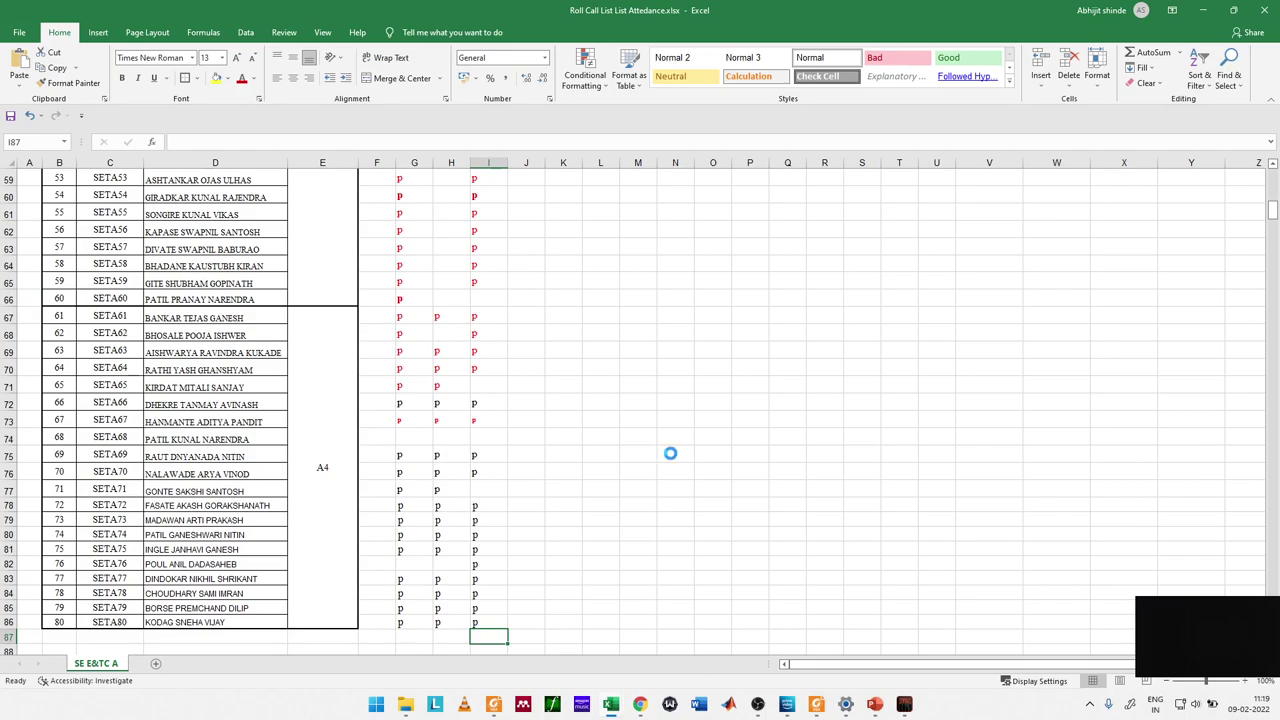
key("alt+Tab")
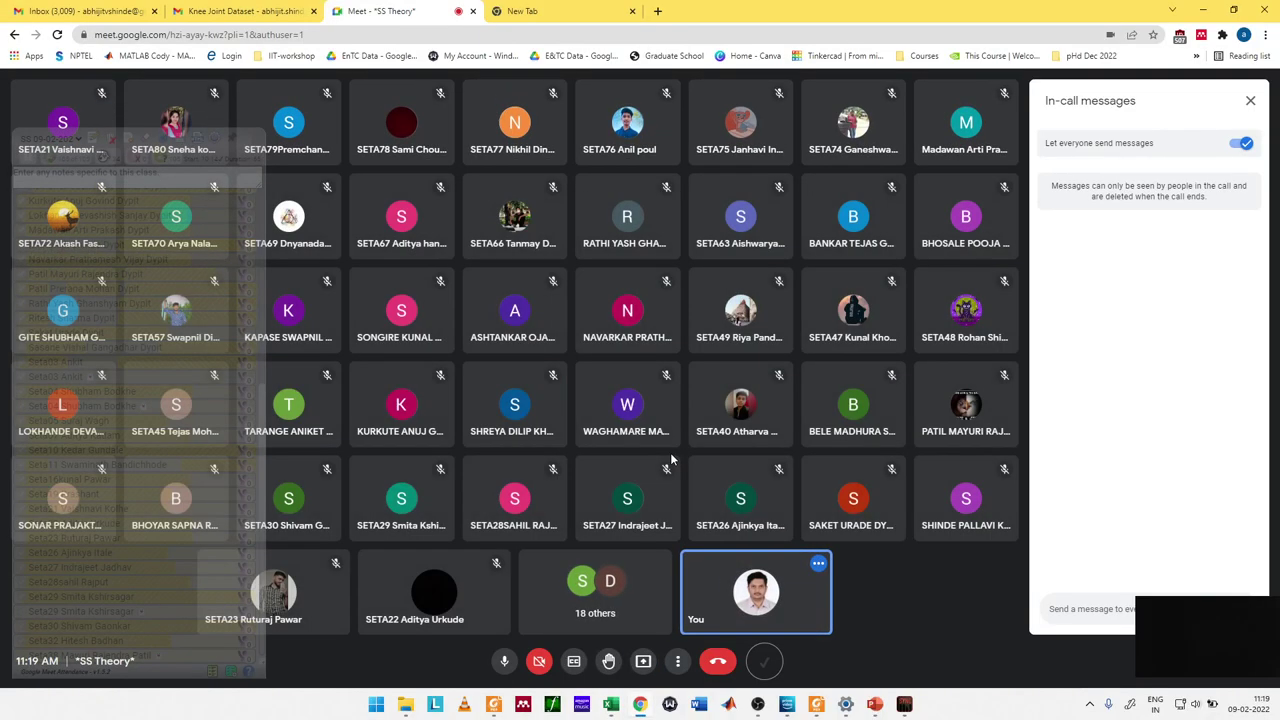
Step: Present the PowerPoint slide show window in the Google Meet call
left_click(643, 661)
left_click(727, 593)
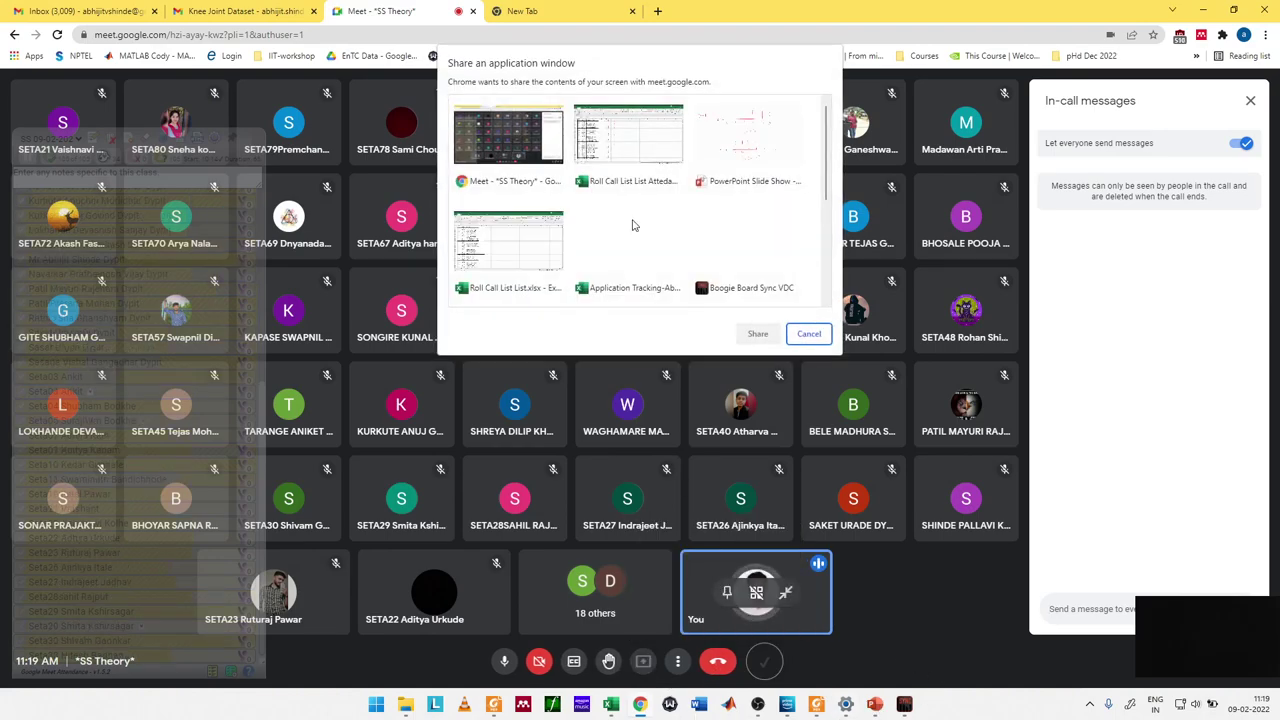
left_click(748, 145)
left_click(779, 336)
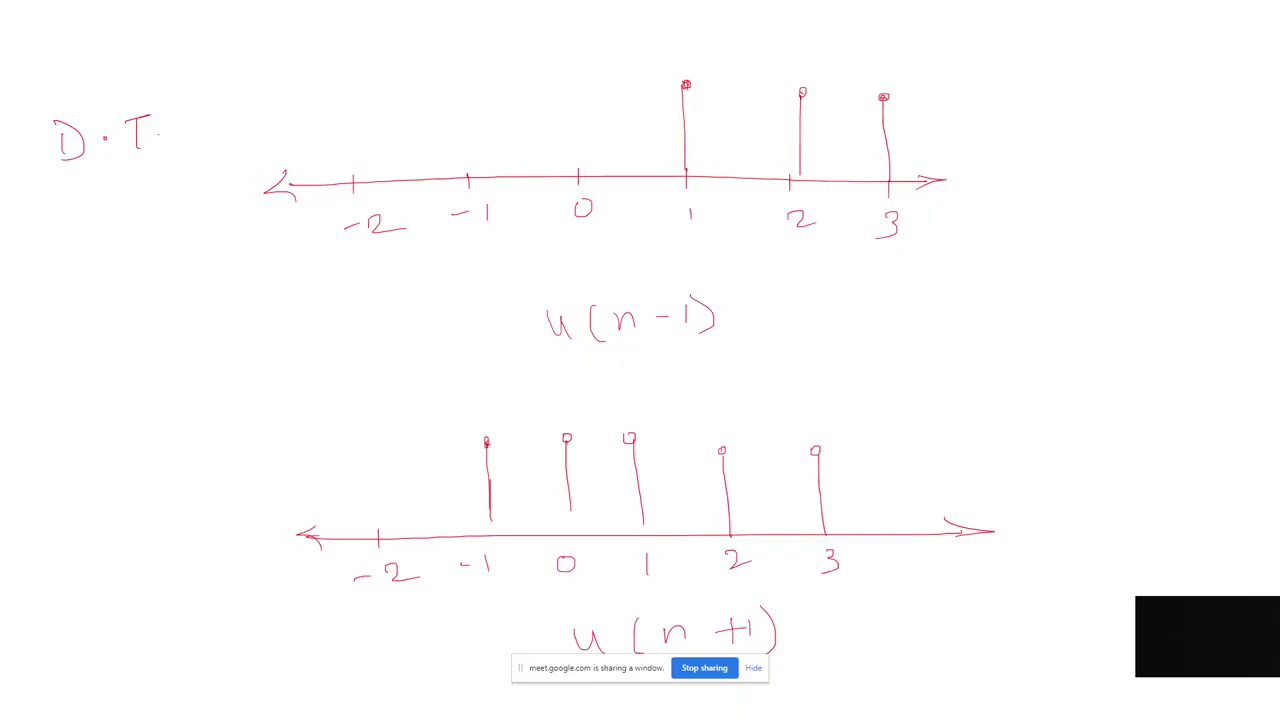
Step: Stop presenting, cancel ending the call, and switch to the Roll Call List Attedance workbook
key("alt+Tab")
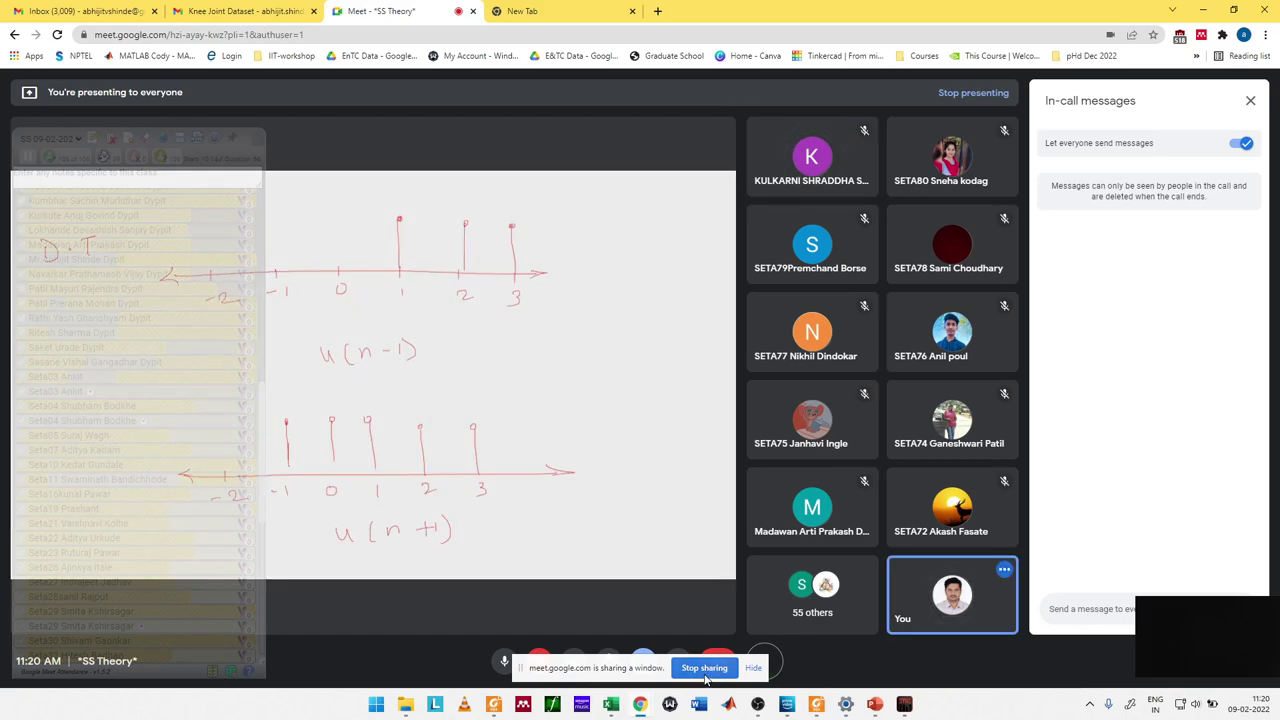
left_click(705, 672)
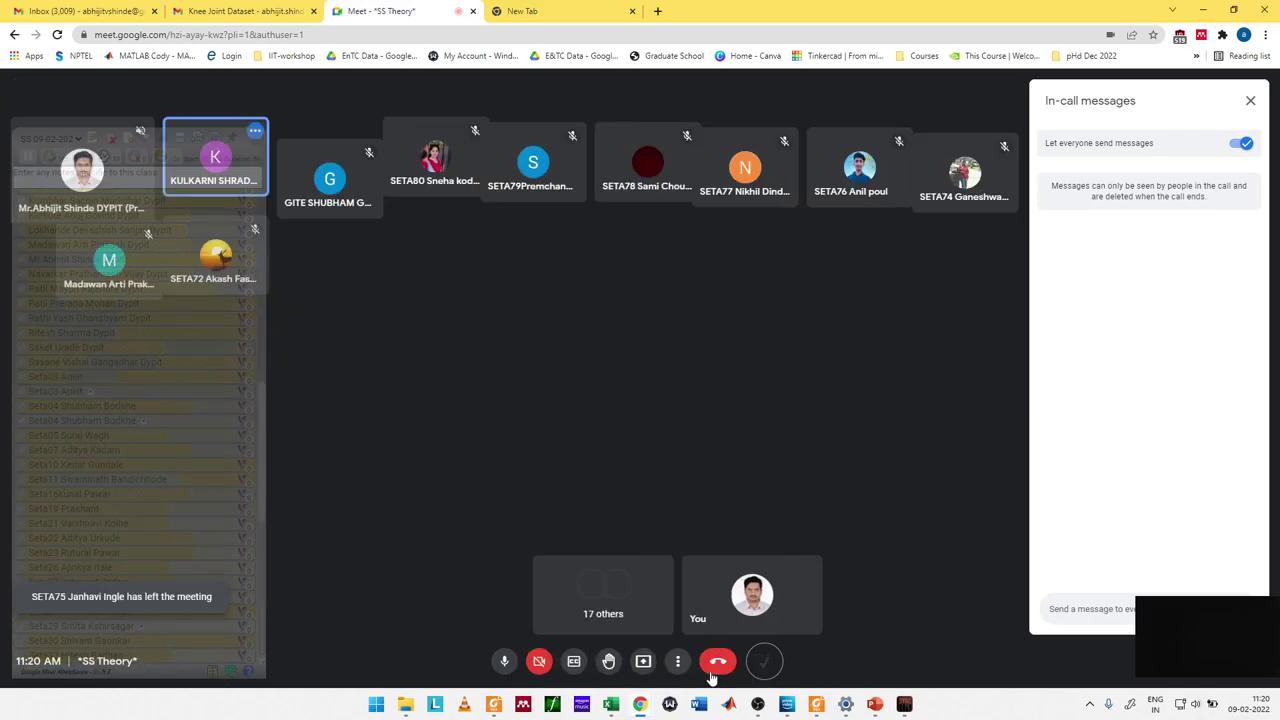
left_click(712, 676)
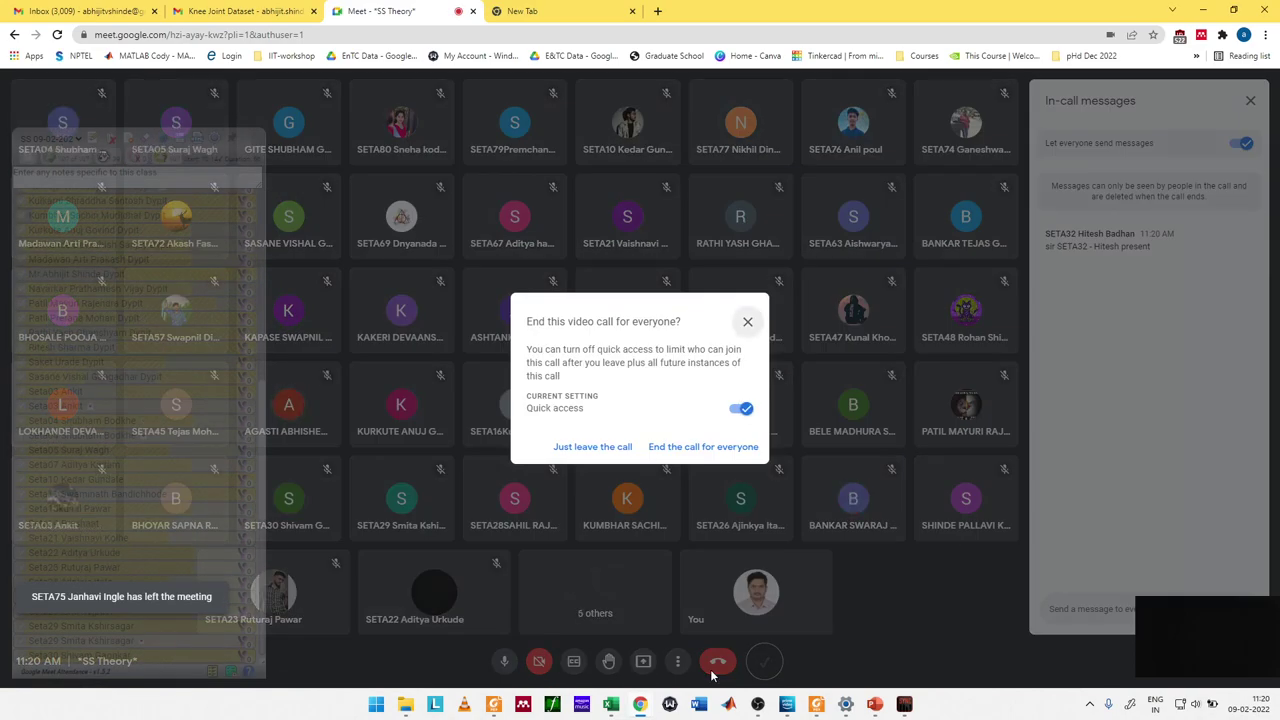
left_click(747, 321)
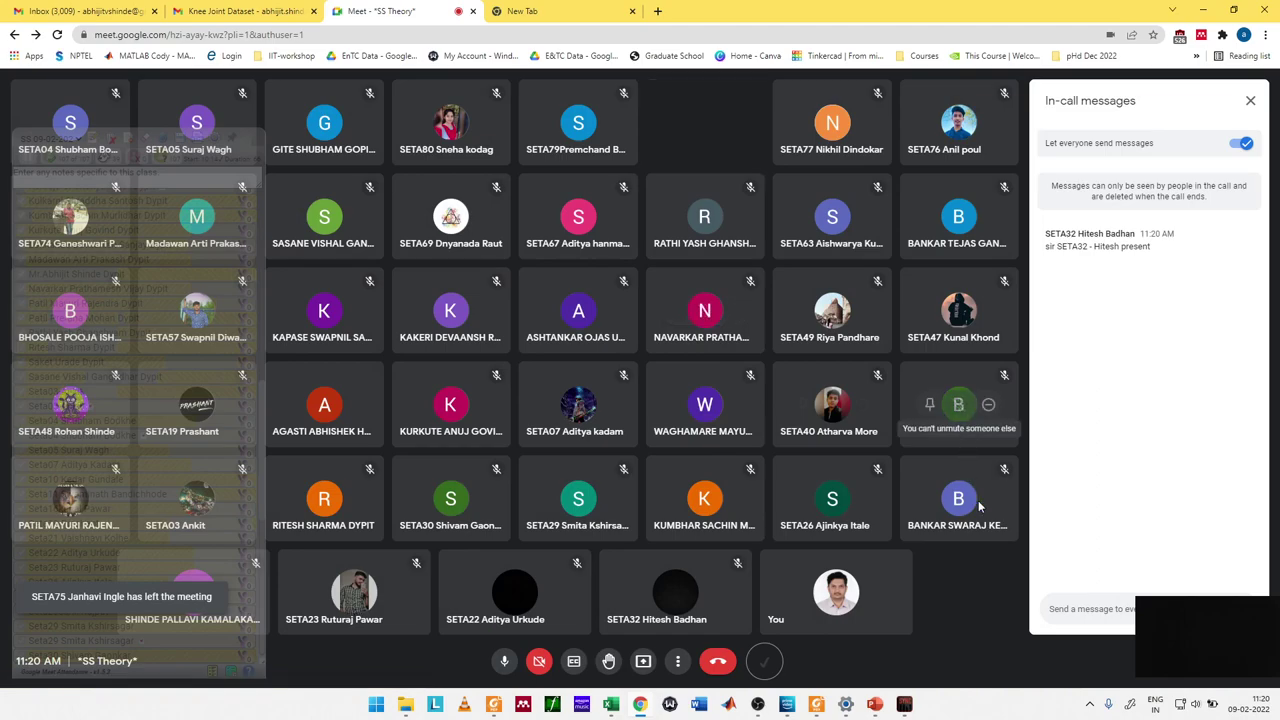
key("alt+Tab")
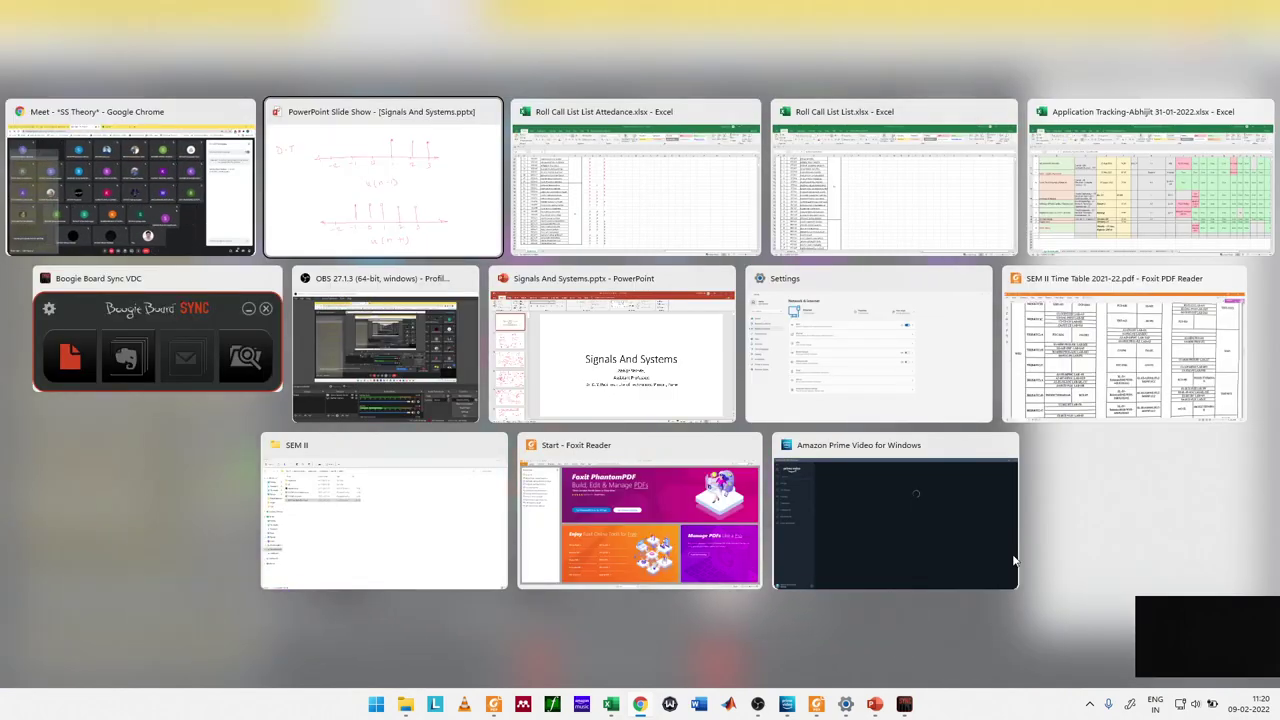
key("alt+Tab")
Step: Enter p in SETA32's column I cell in row 38
scroll(1012, 554, "up", 19)
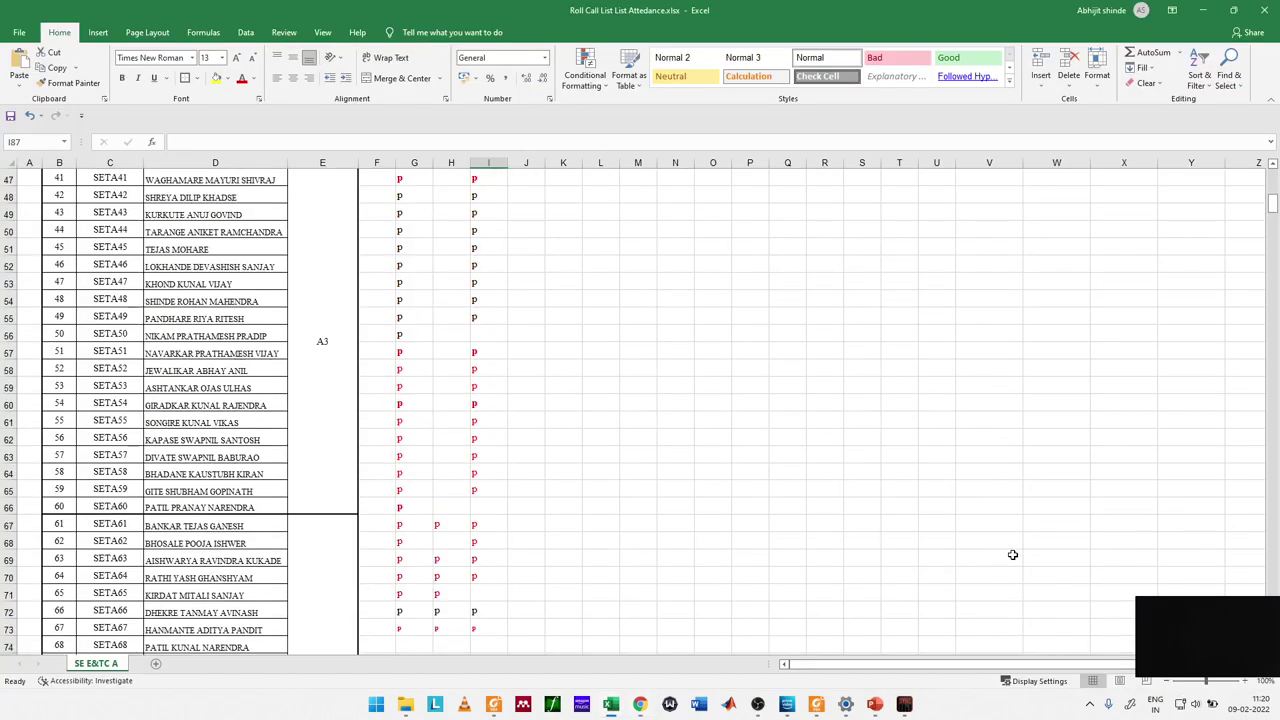
left_click(1012, 556)
right_click(1012, 554)
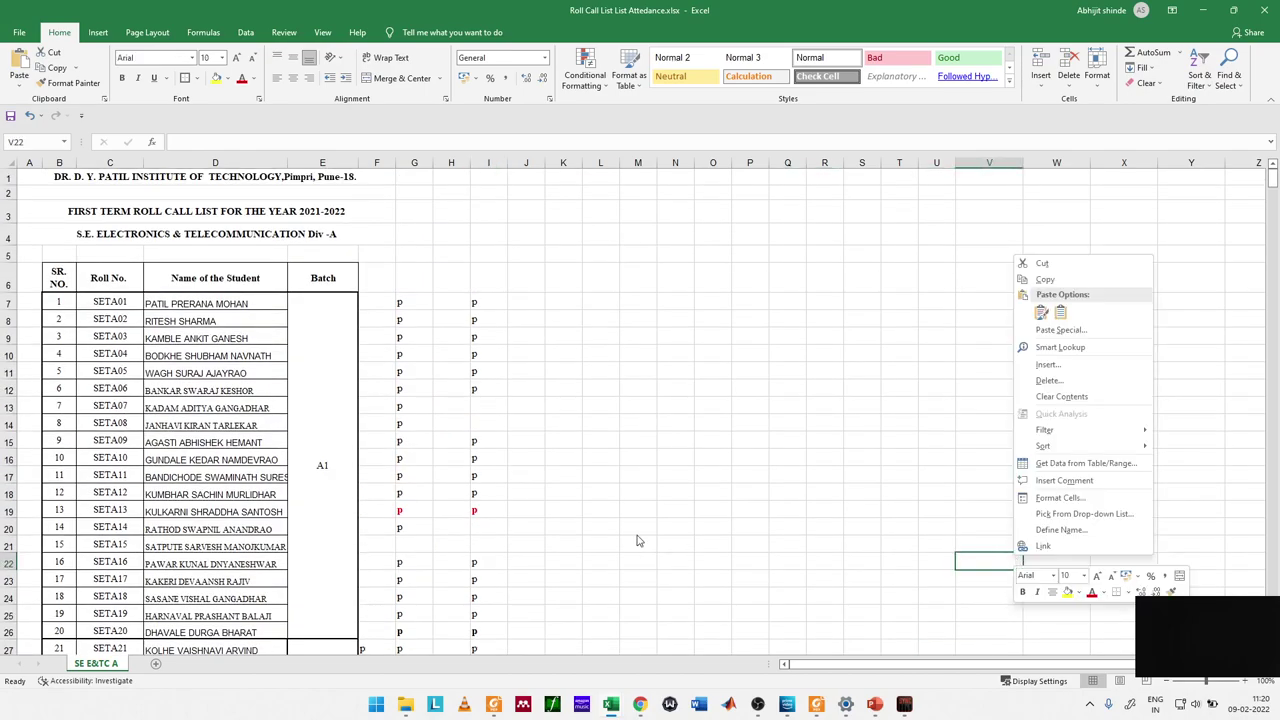
key("Escape")
left_click(496, 421)
type("p")
key("Return")
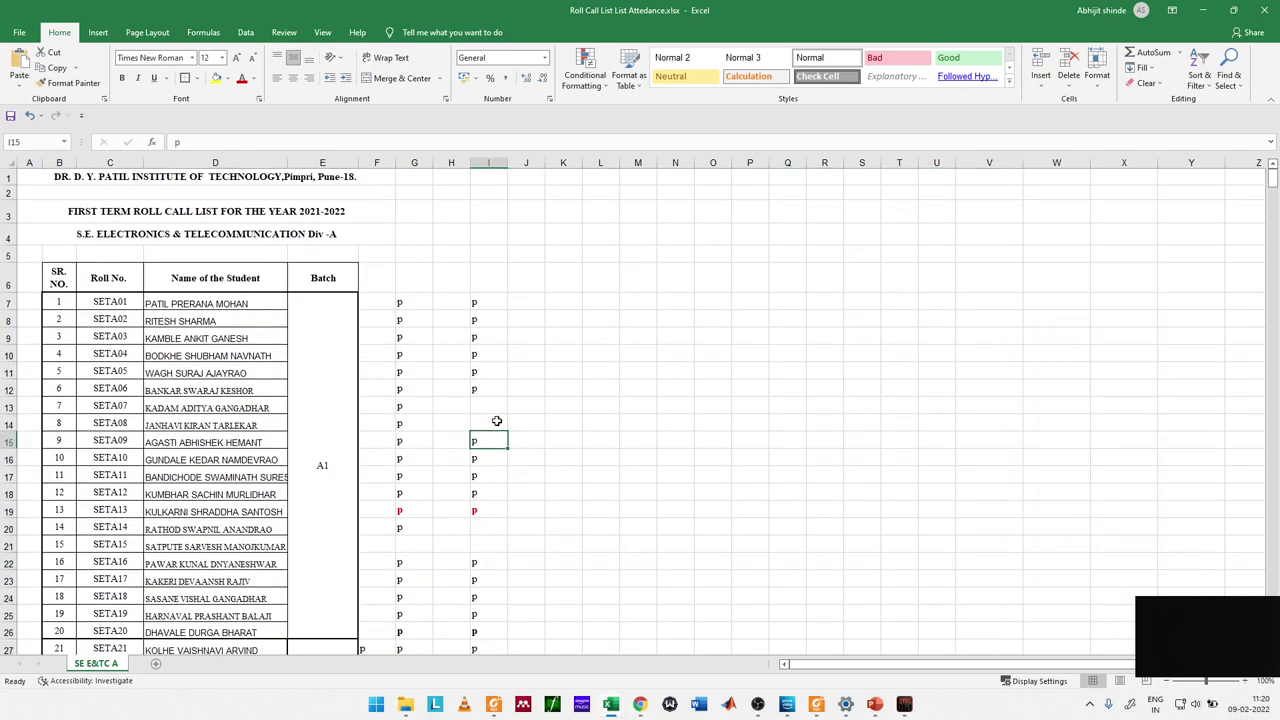
key("Down")
key("Down")
key("Down")
key("Down")
key("Down")
key("Down")
key("Down")
key("Down")
key("Down")
key("Down")
key("Down")
key("Down")
key("Down")
key("Down")
key("Down")
key("Down")
key("Down")
key("Down")
key("Down")
key("Down")
key("Up")
key("Up")
key("Up")
key("Up")
key("Up")
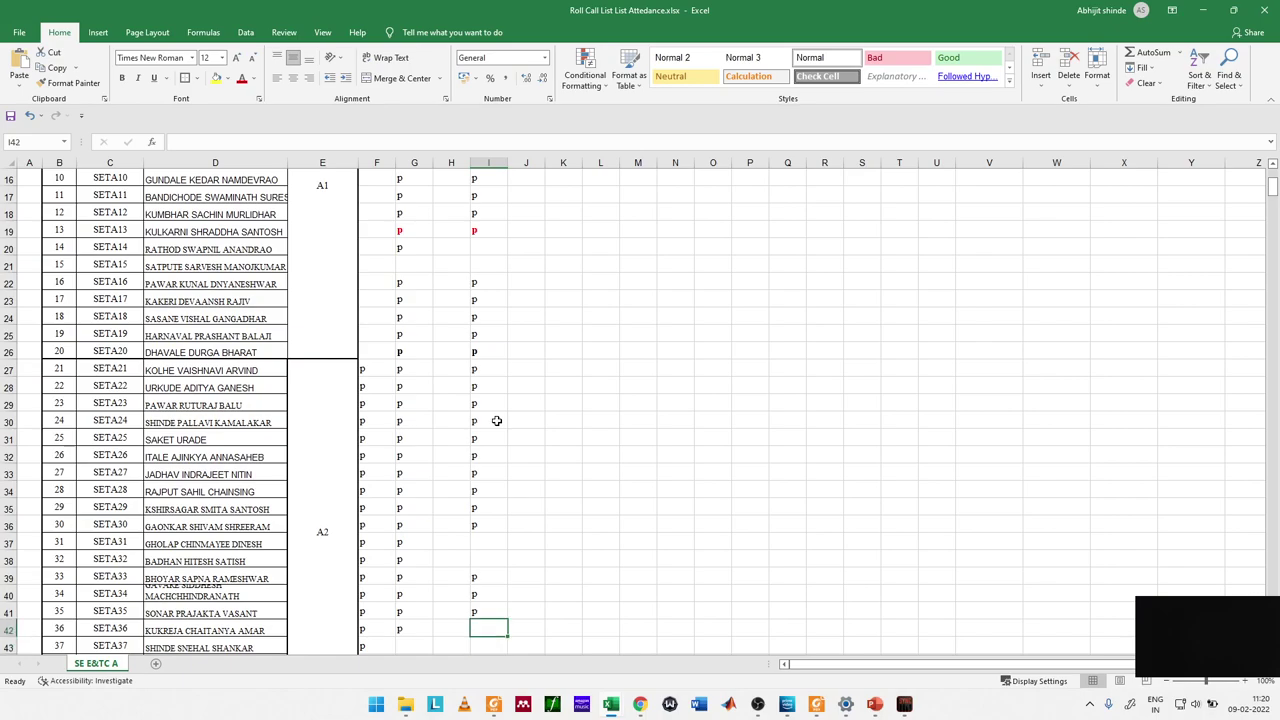
type("p")
key("Return")
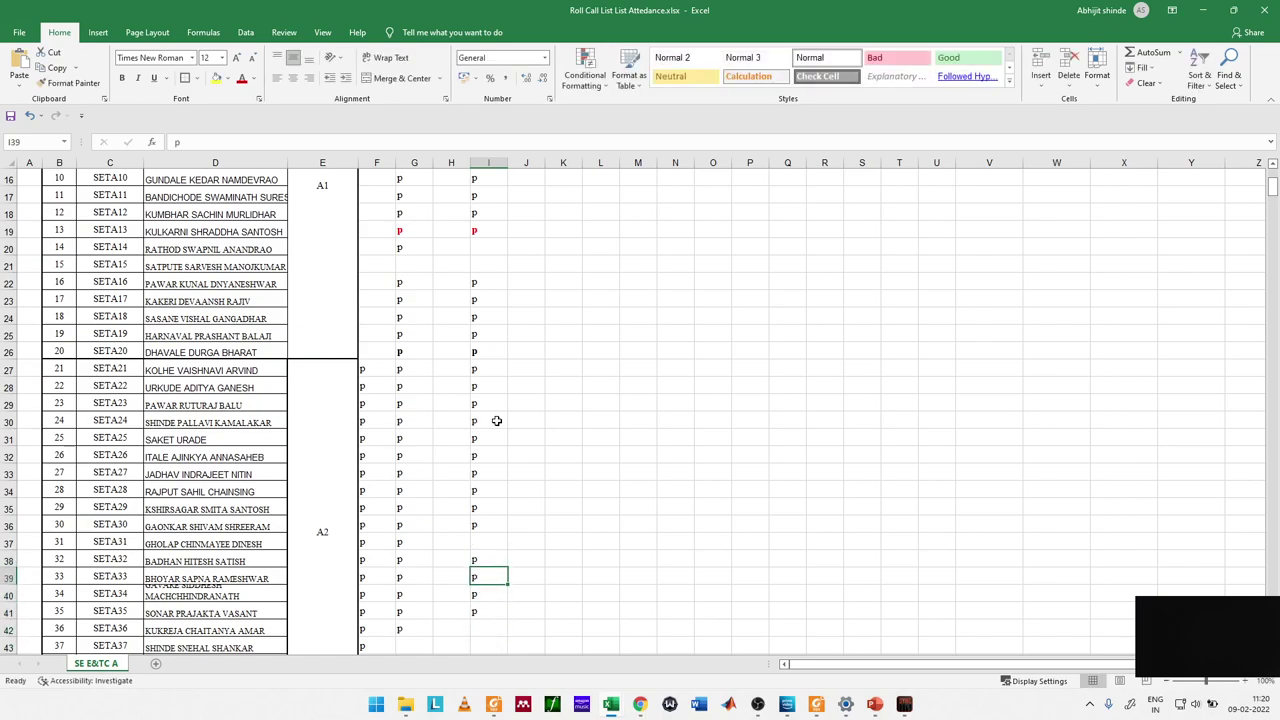
Step: Check the Meet chat, then return to Excel's Find and Replace search
key("Right")
key("alt+Tab")
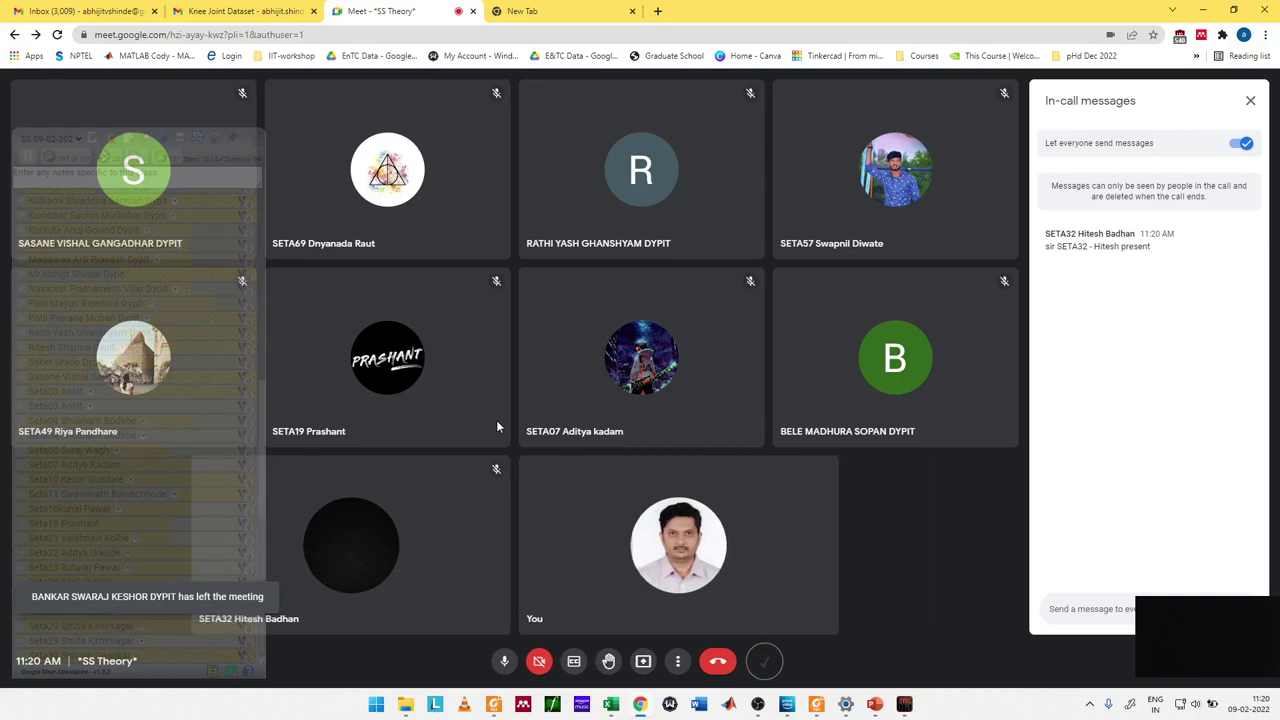
key("alt+Tab")
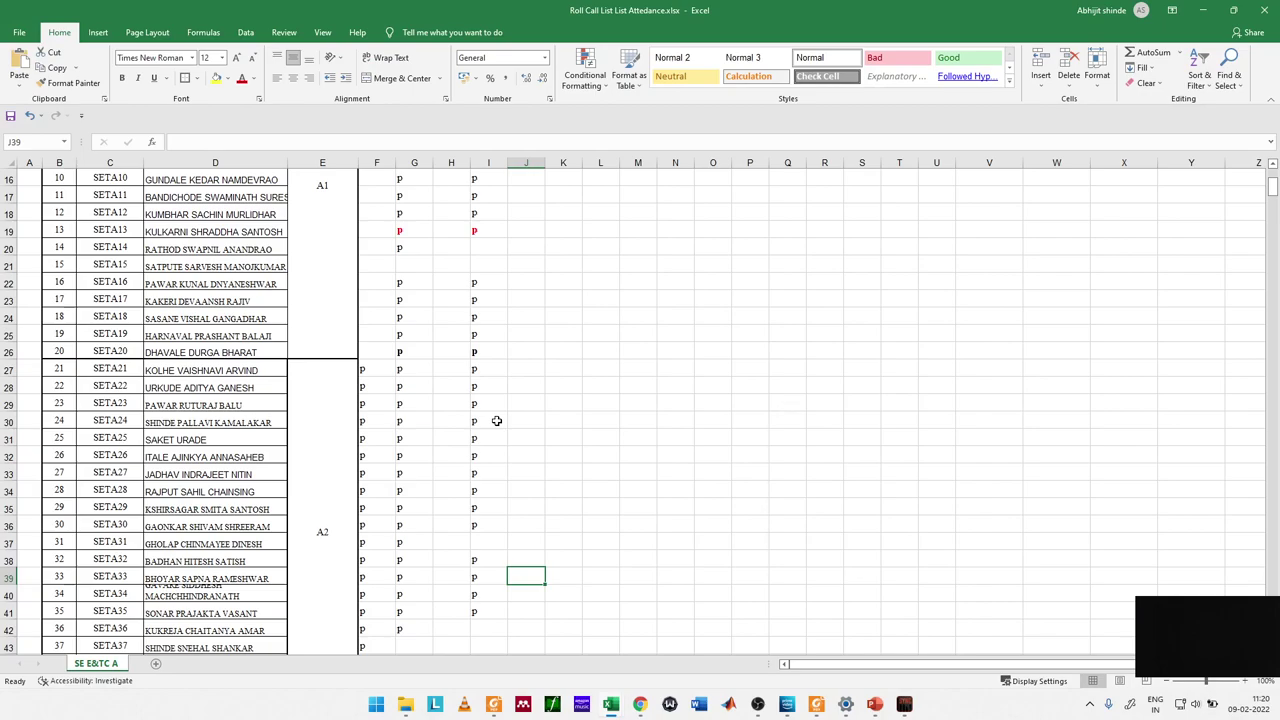
key("ctrl+f")
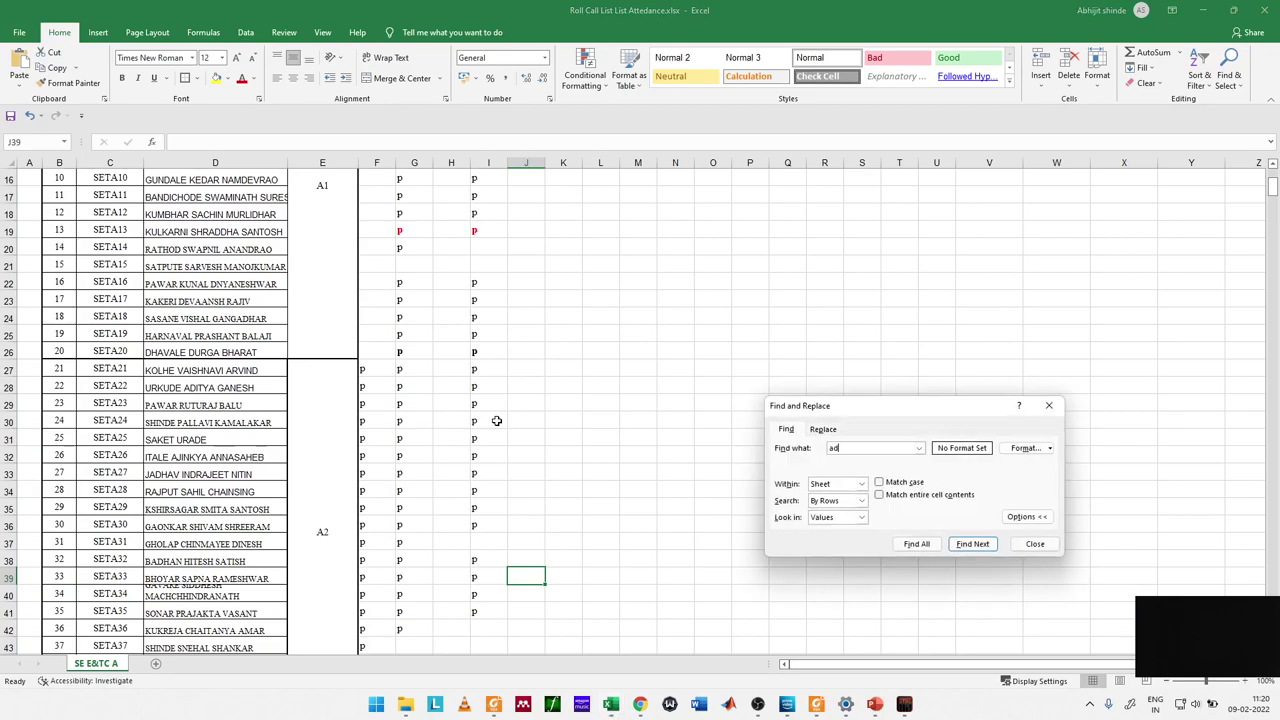
Step: Find 'aditya' and enter SETA07's attendance mark in column I
type("aditya")
key("Return")
key("Escape")
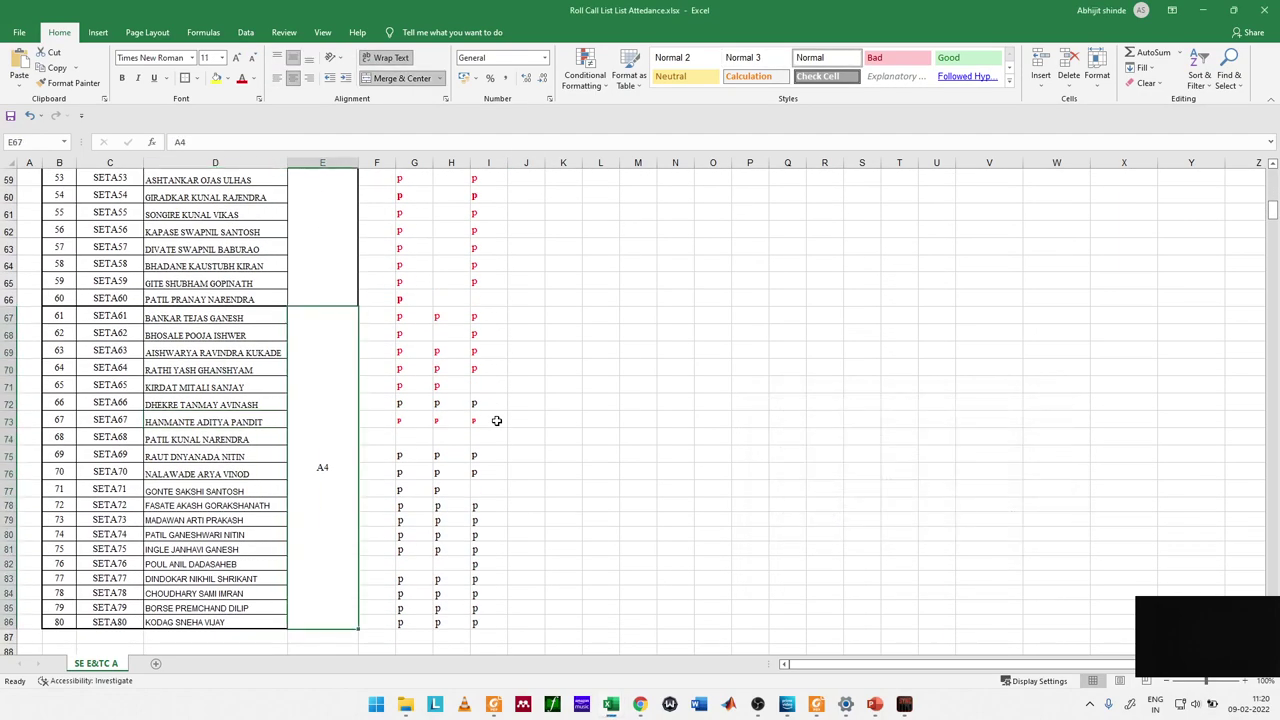
key("Right")
key("Right")
key("Right")
key("Right")
key("ctrl+f")
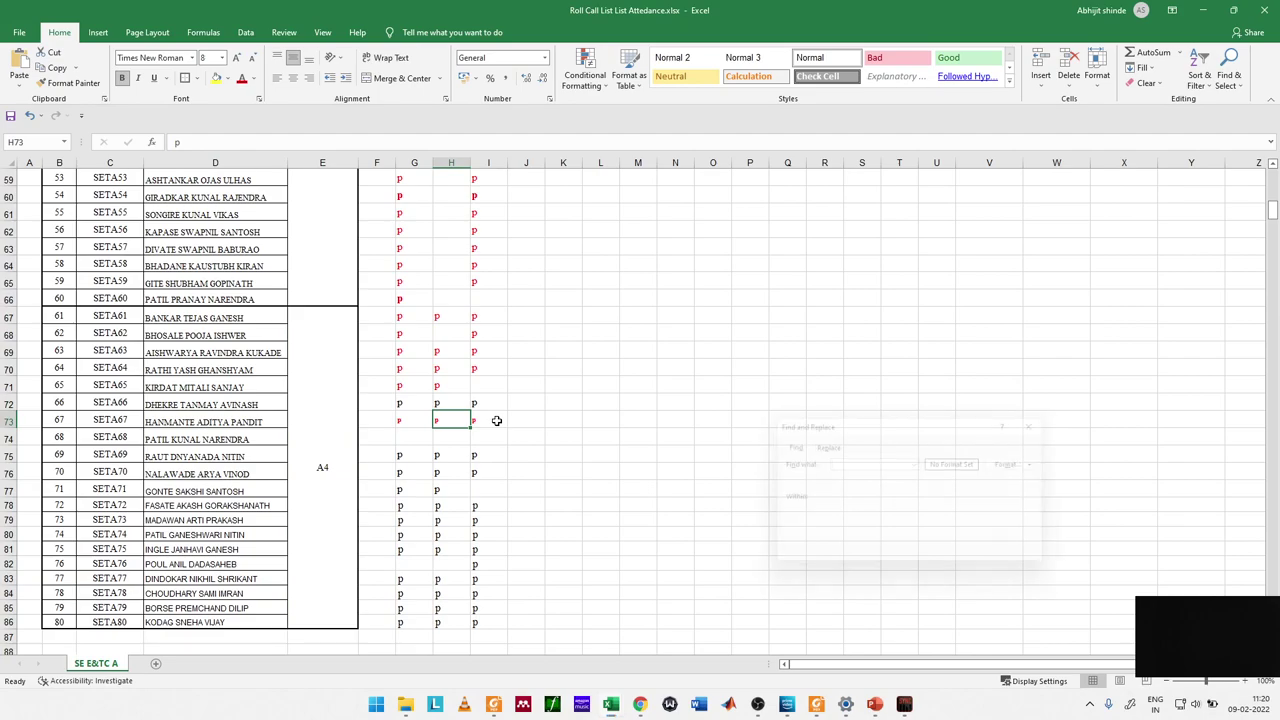
key("Return")
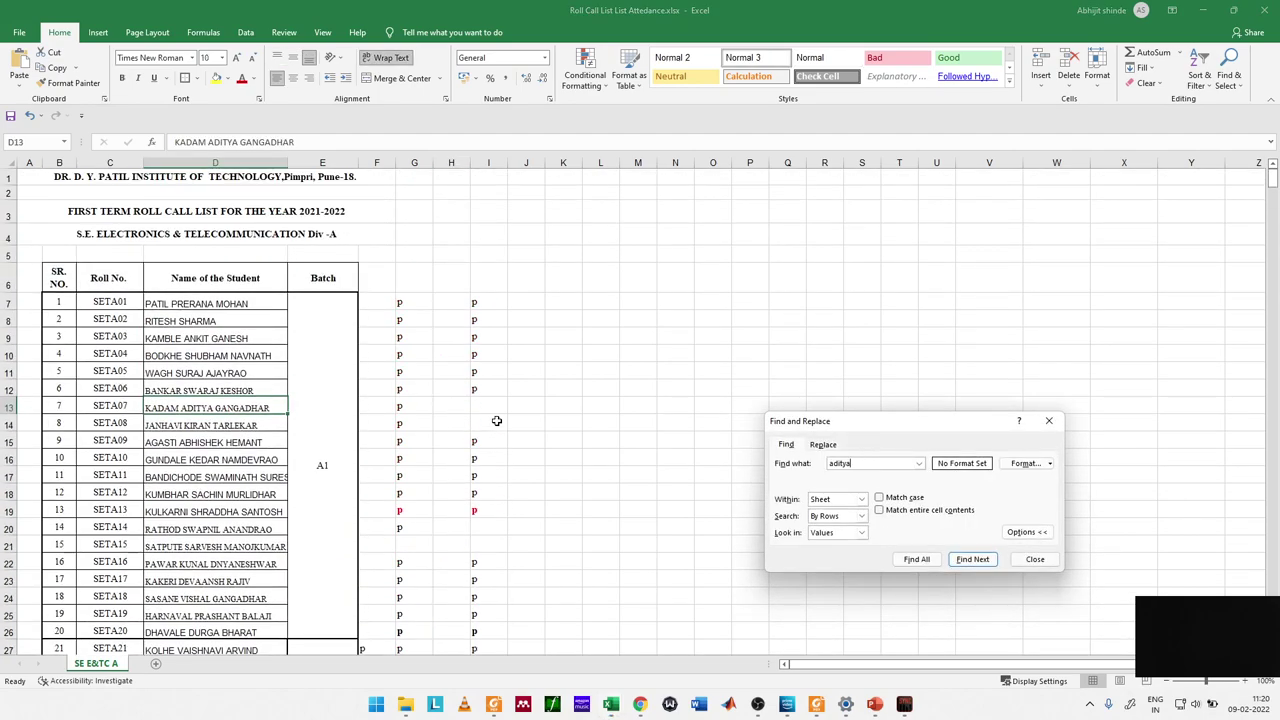
key("Escape")
key("Right")
key("Right")
key("Right")
key("Right")
key("Right")
type("[")
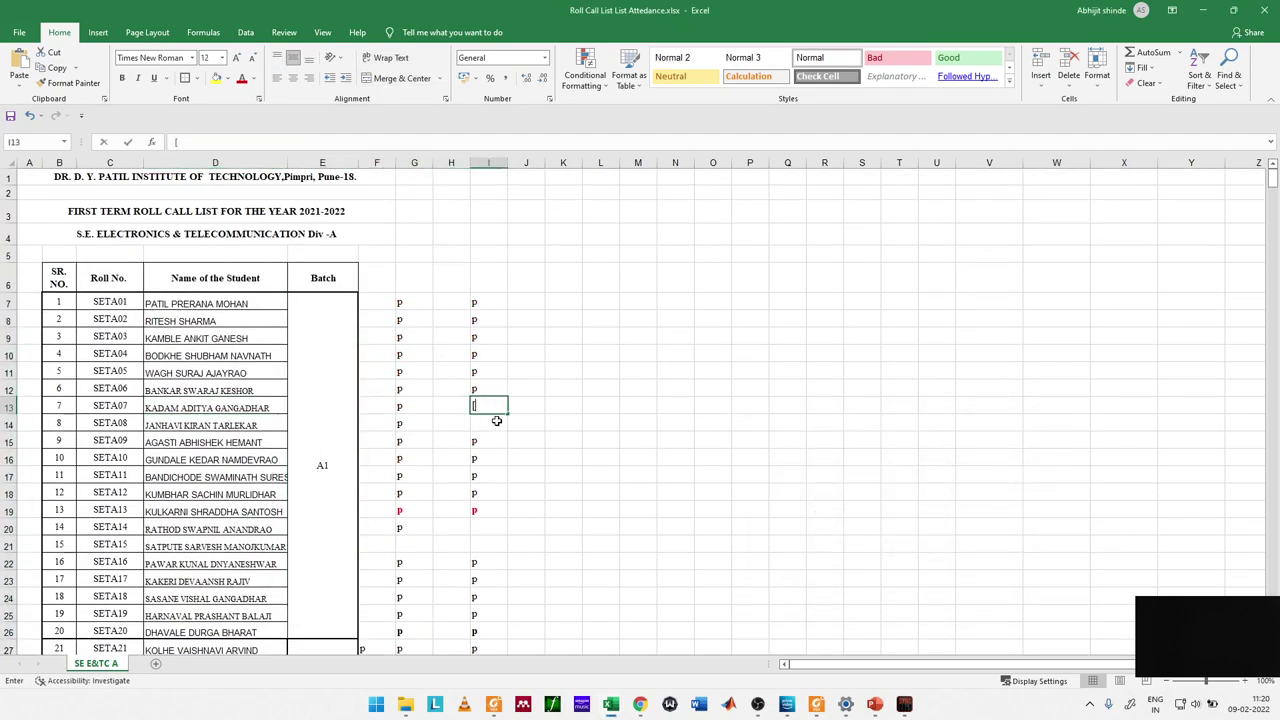
key("Return")
Step: Search for 'riya' and confirm SETA49 is already marked in column I
key("alt+Tab")
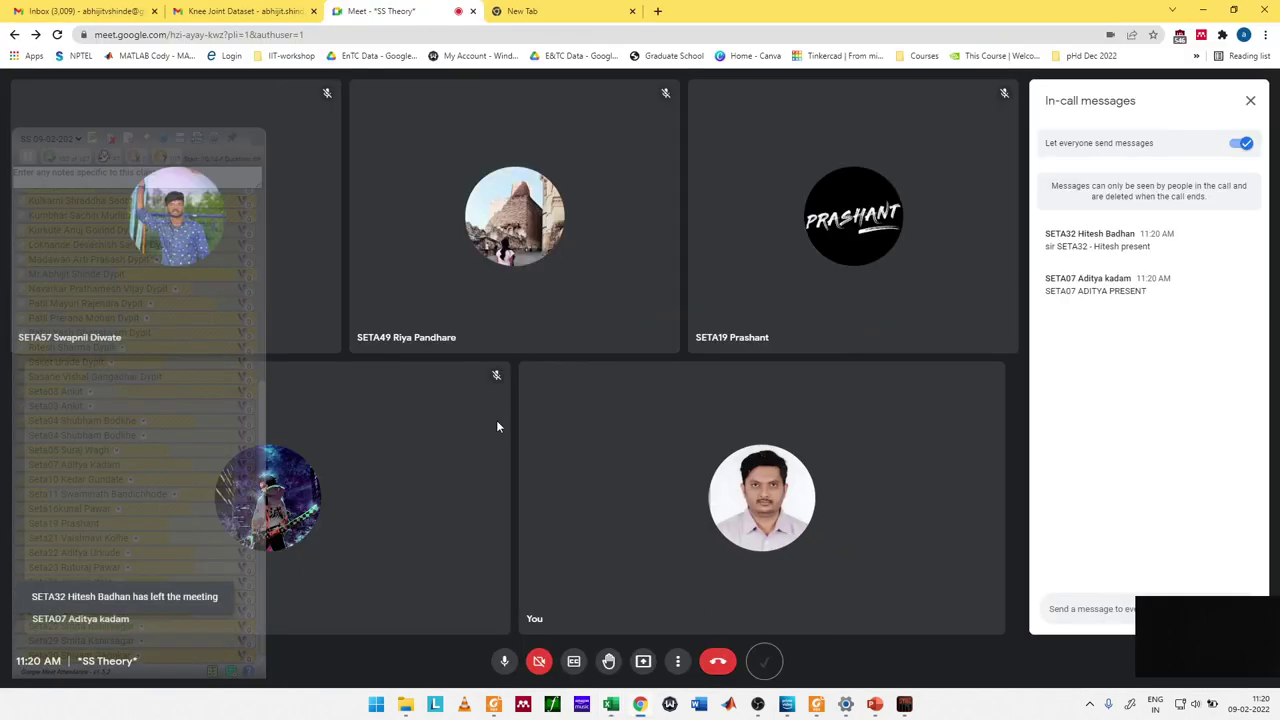
key("alt+Tab")
key("ctrl+f")
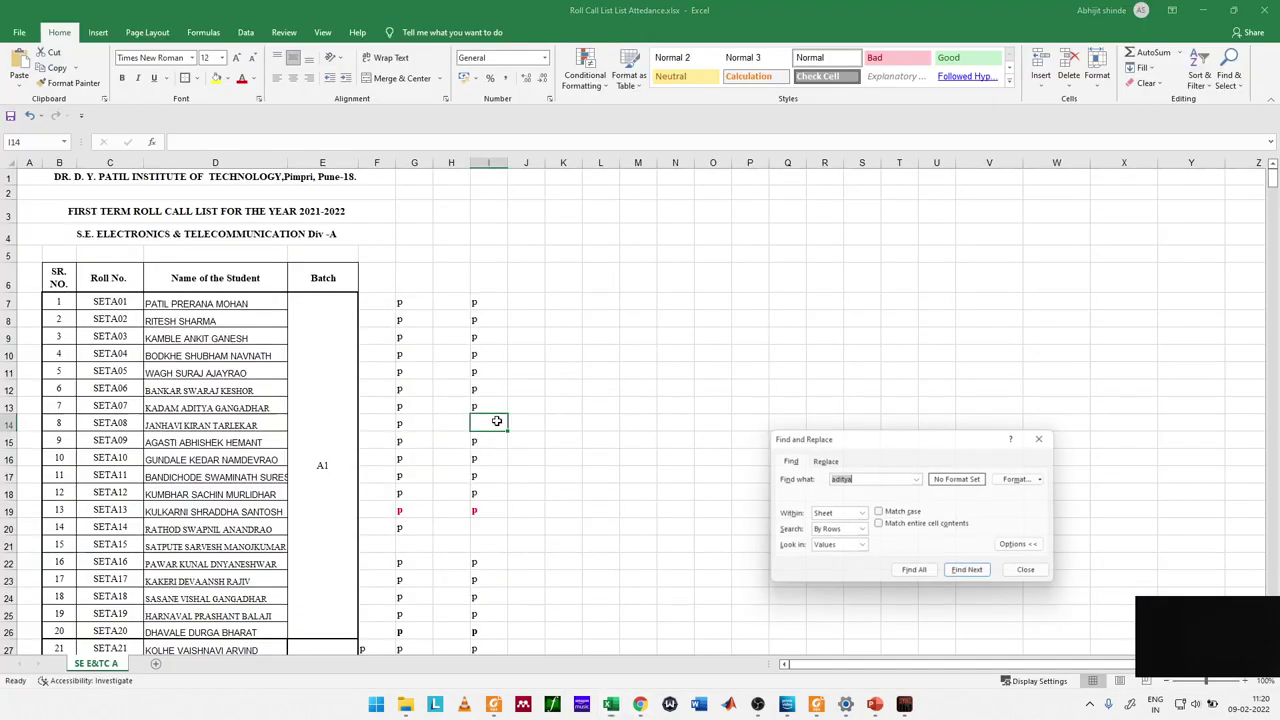
type("riya")
key("Return")
key("Escape")
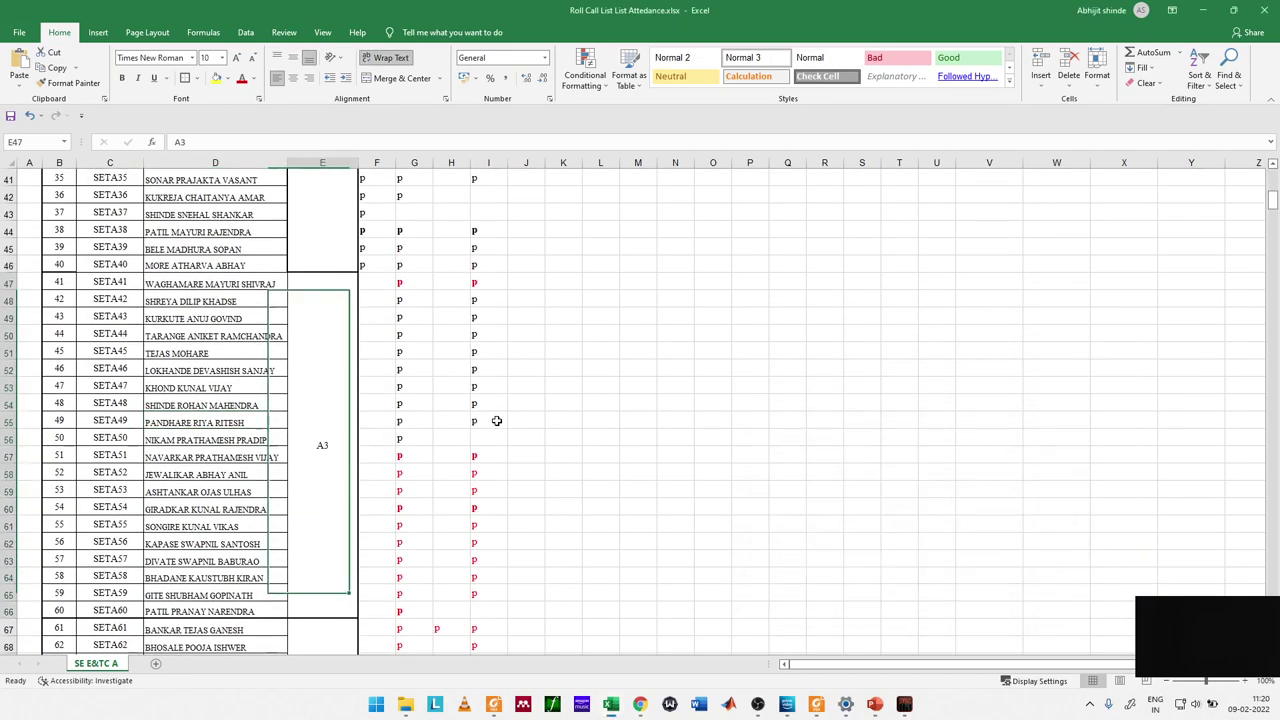
key("Right")
key("Right")
key("Right")
key("Right")
key("Right")
Step: Search for 'swapnil' and confirm SETA56 already has its column I mark
key("alt+Tab")
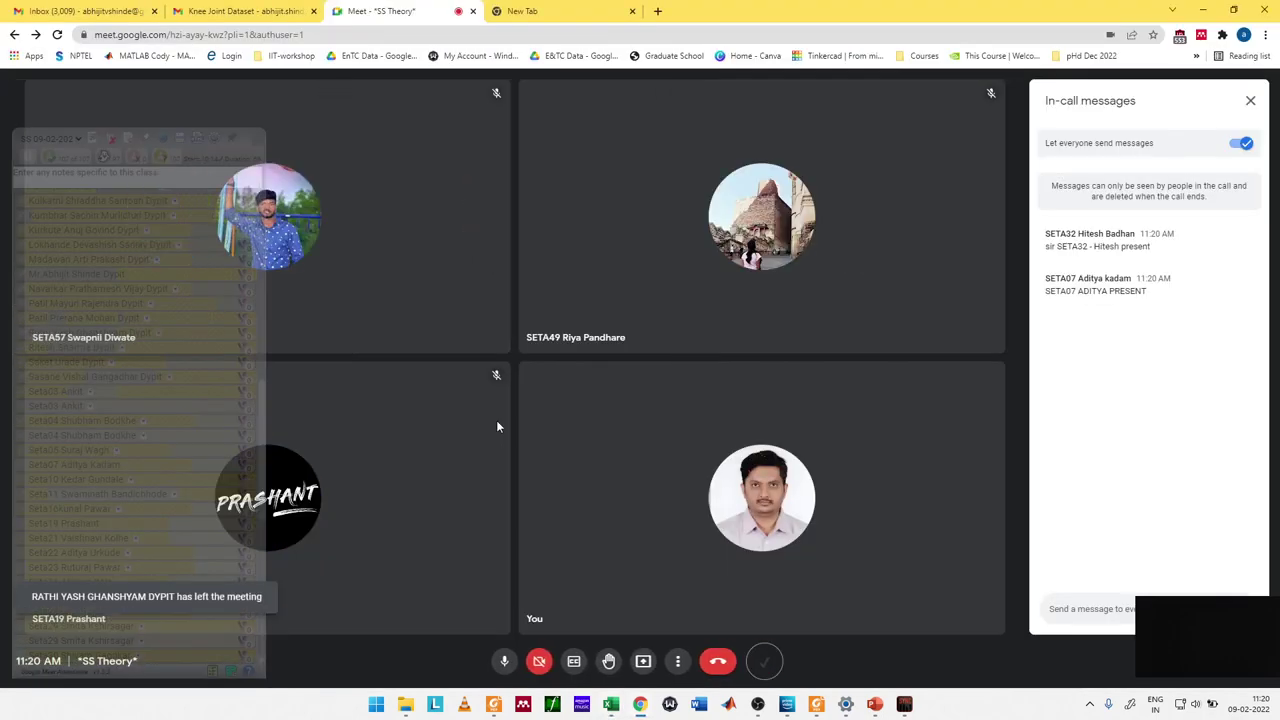
key("alt+Tab")
key("ctrl+f")
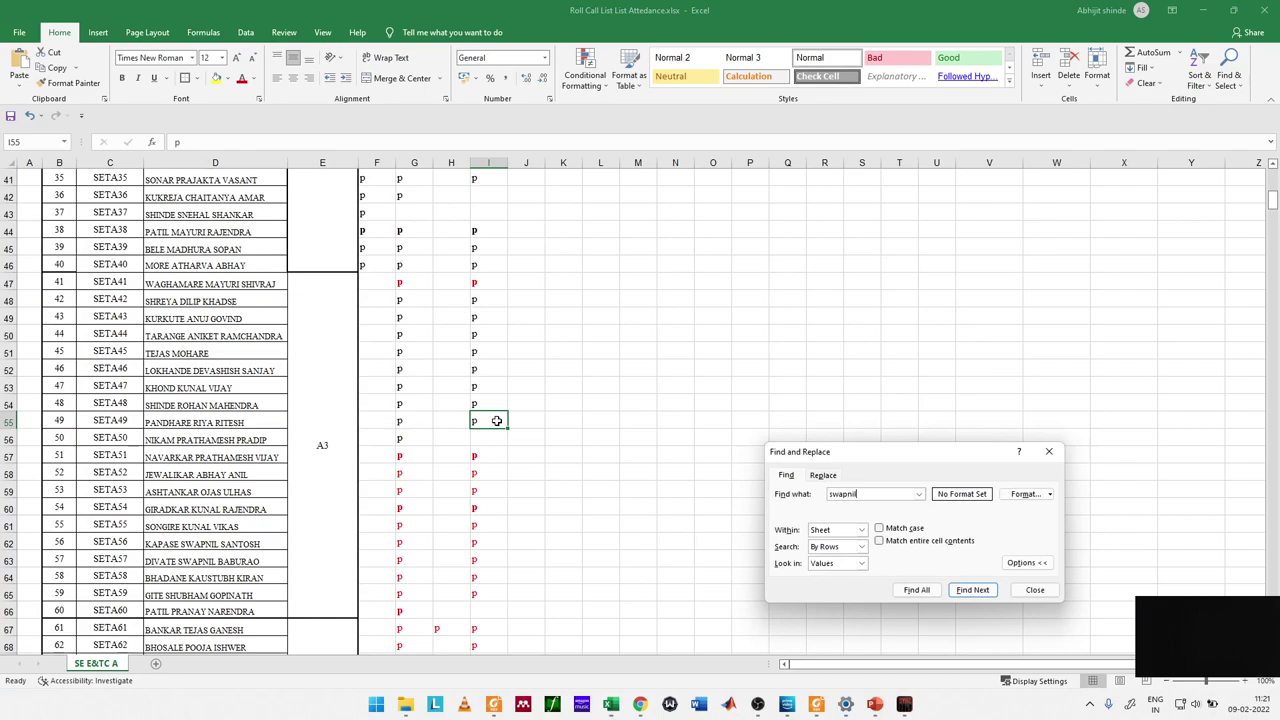
type("swapnil")
key("Return")
key("Escape")
key("Right")
key("Right")
key("Right")
key("Right")
key("Right")
key("Right")
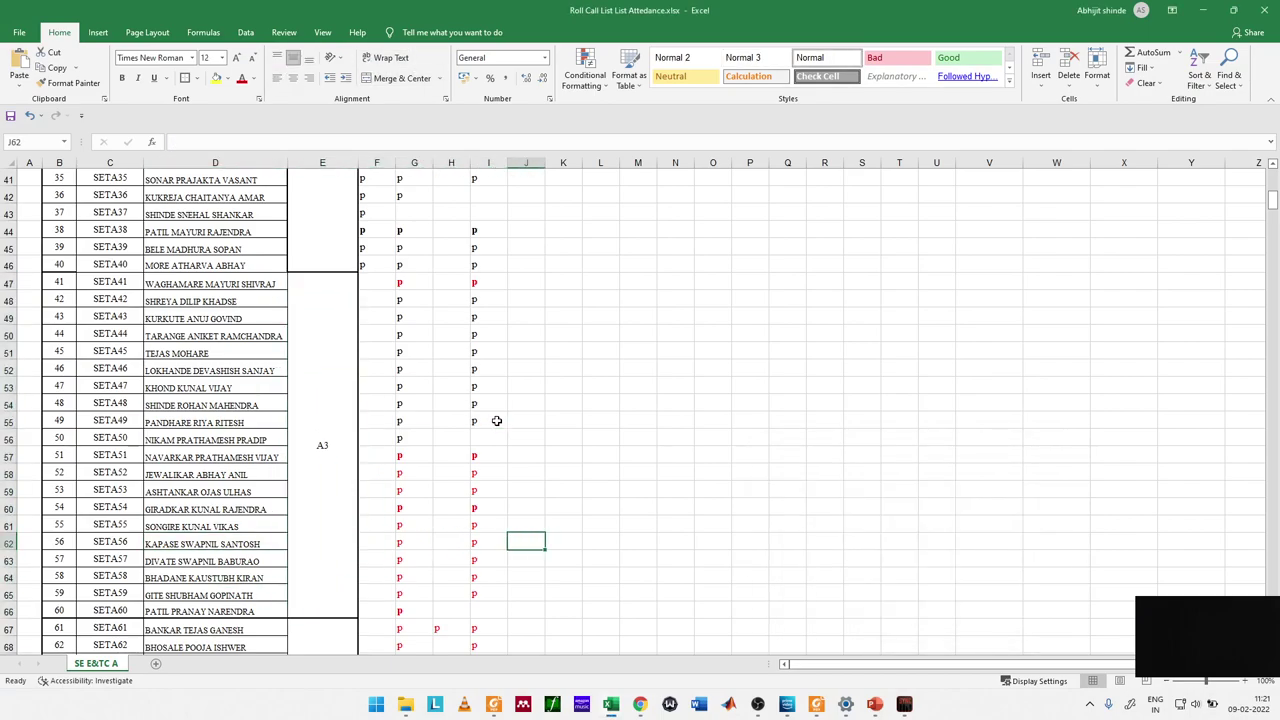
key("Left")
key("alt+Tab")
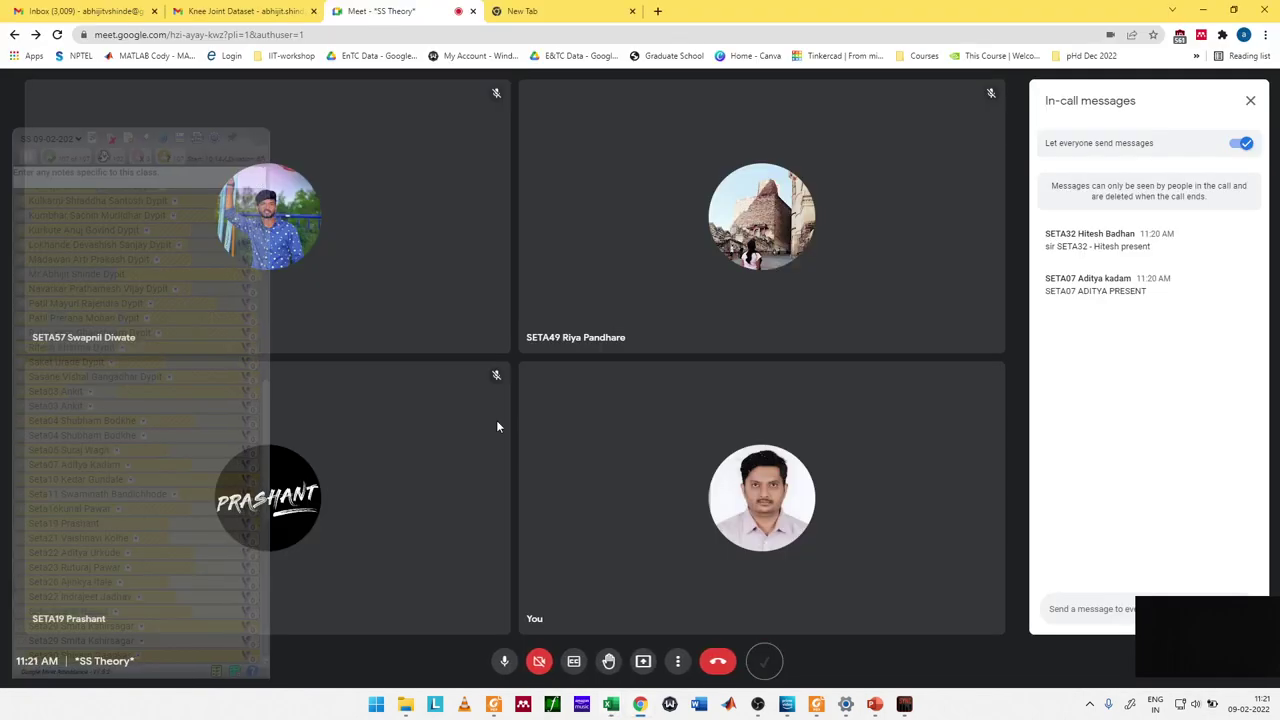
key("alt+Tab")
key("ctrl+f")
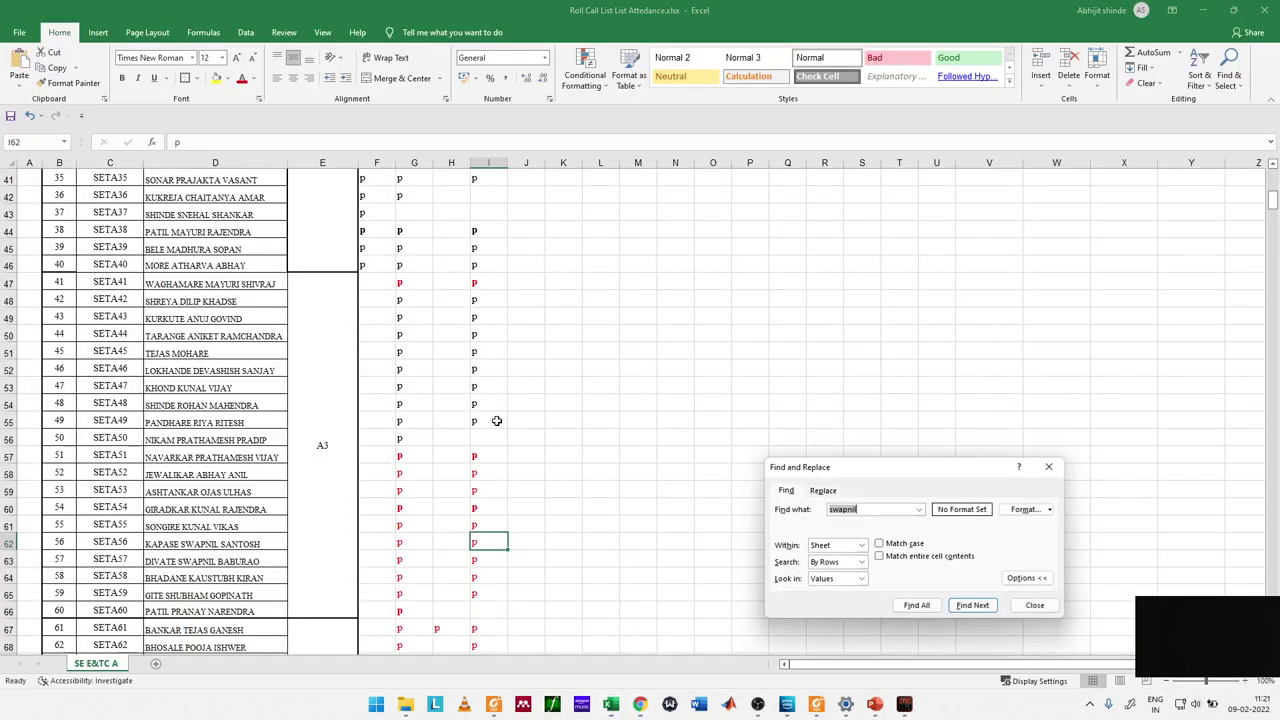
type("prashant")
key("Return")
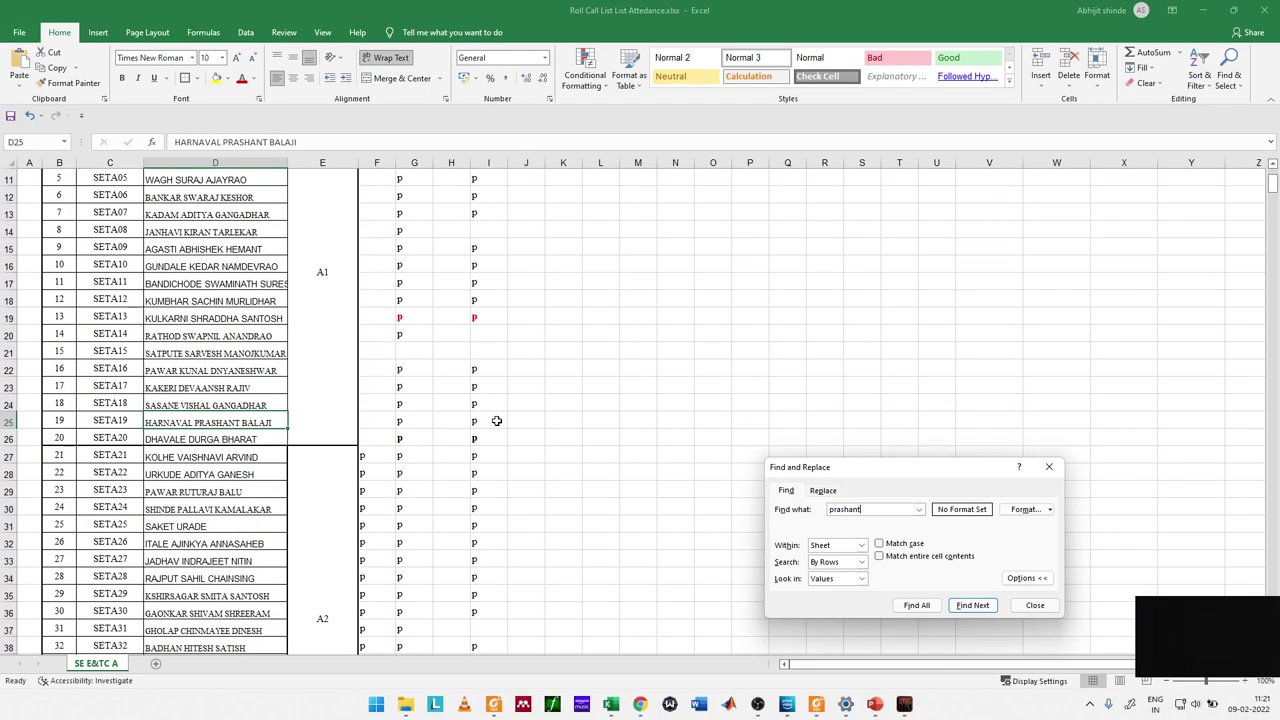
key("Escape")
key("Right")
key("Right")
key("Right")
key("Right")
key("Right")
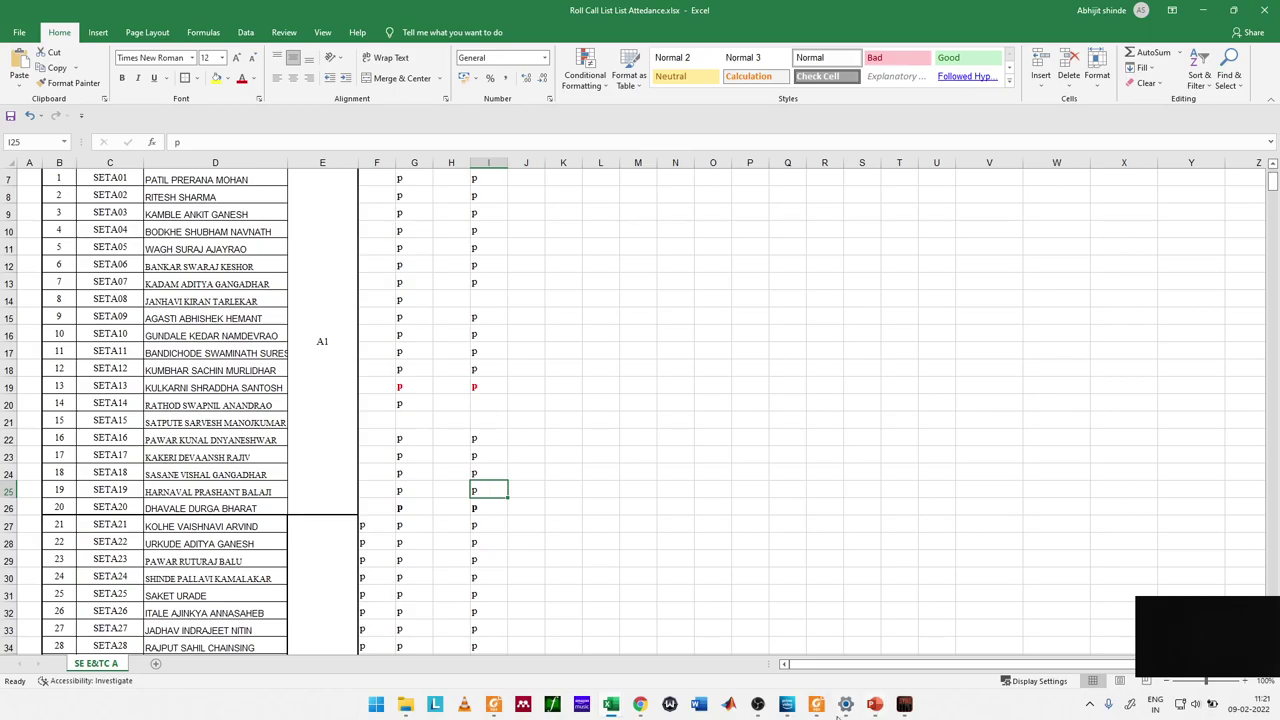
left_click(816, 704)
scroll(660, 350, "up", 3)
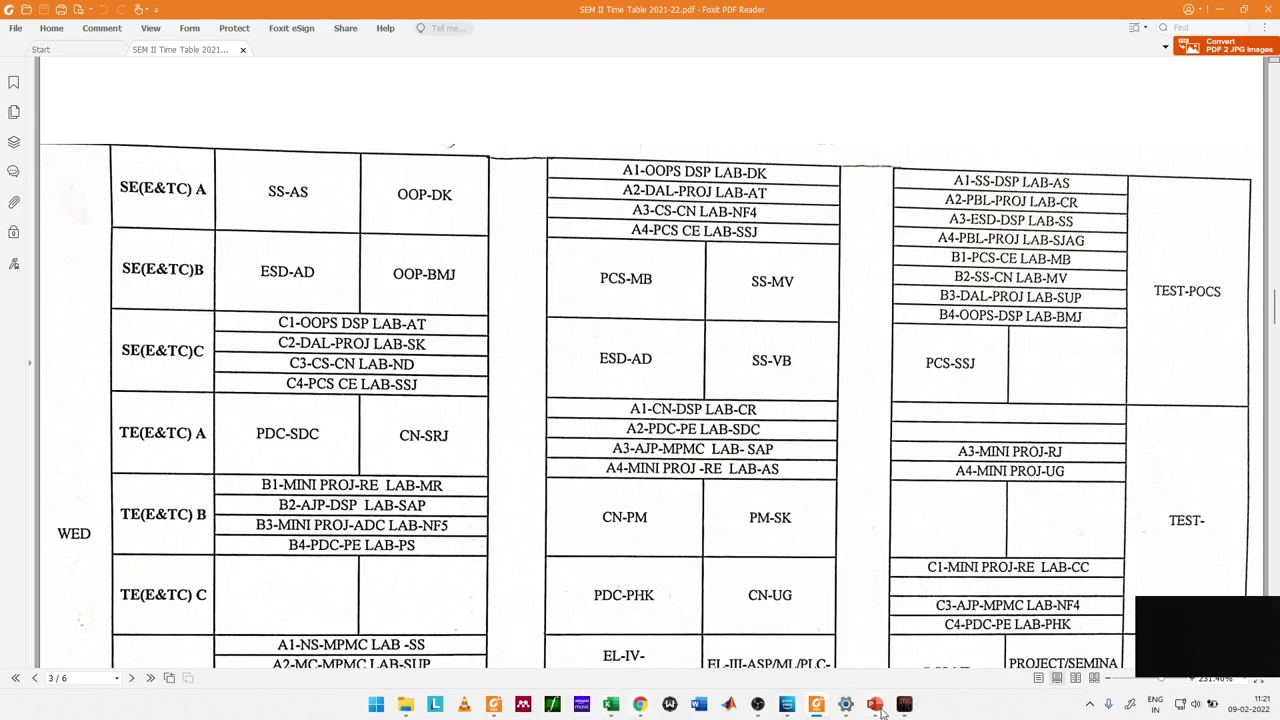
Step: Exit the whiteboard slide show keeping its ink, then bring up Boogie Board Sync and OBS Studio
mouse_move(886, 712)
left_click(948, 632)
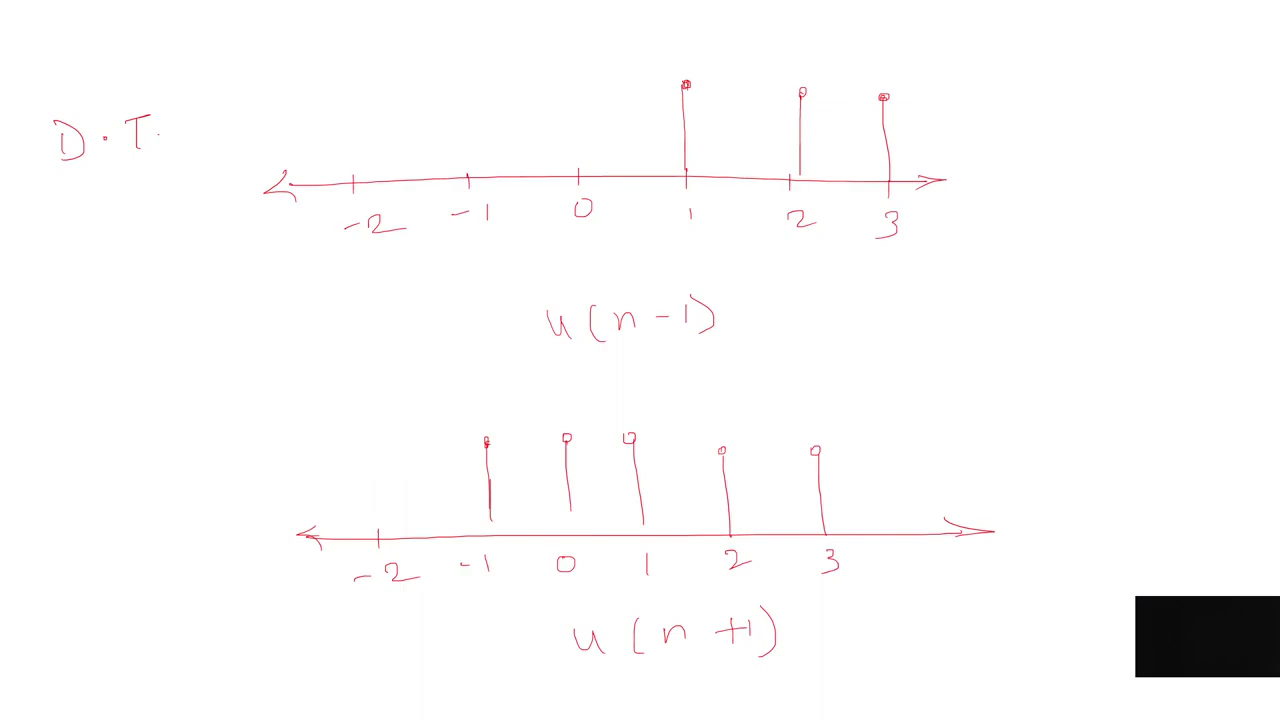
key("Escape")
left_click(615, 388)
key("Escape")
left_click(904, 705)
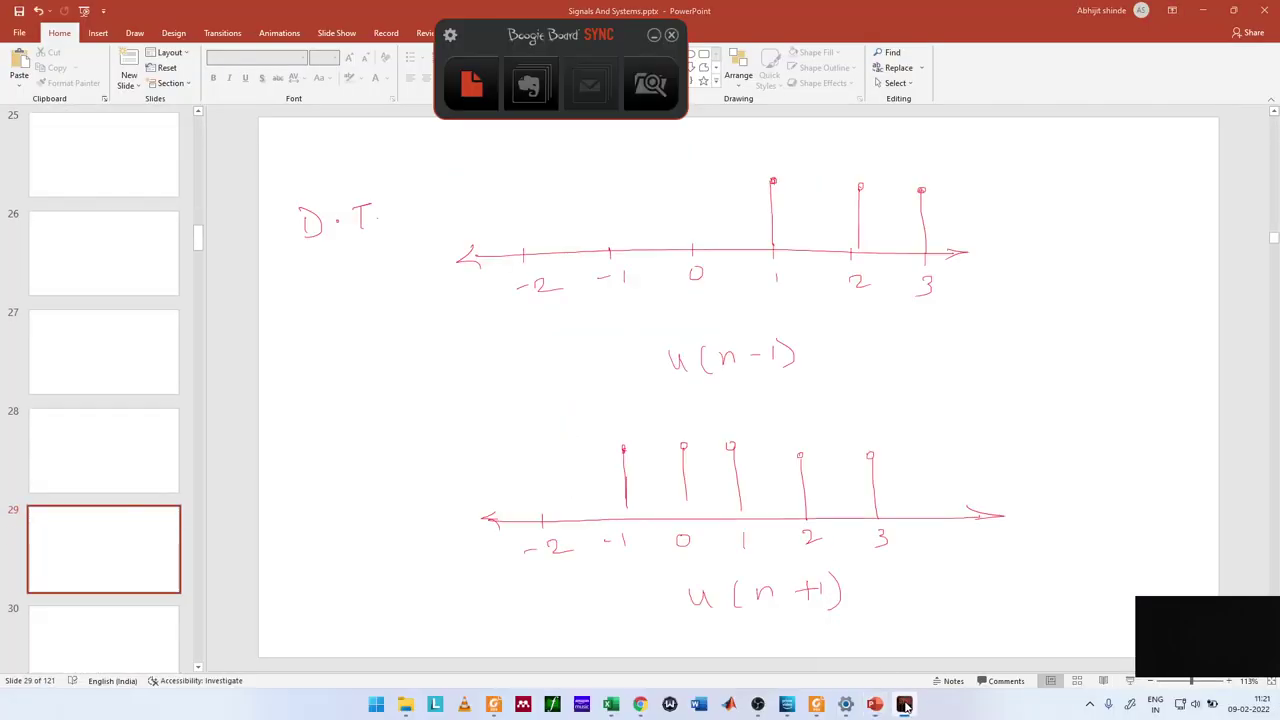
left_click(757, 705)
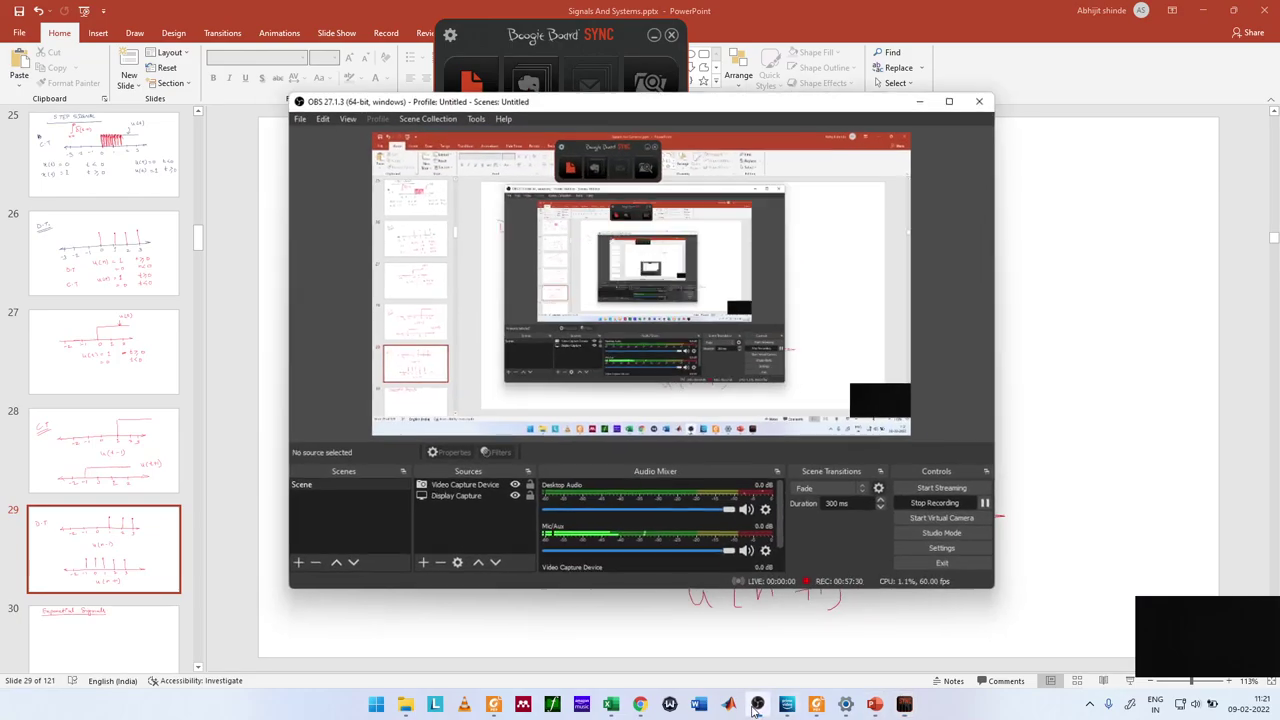